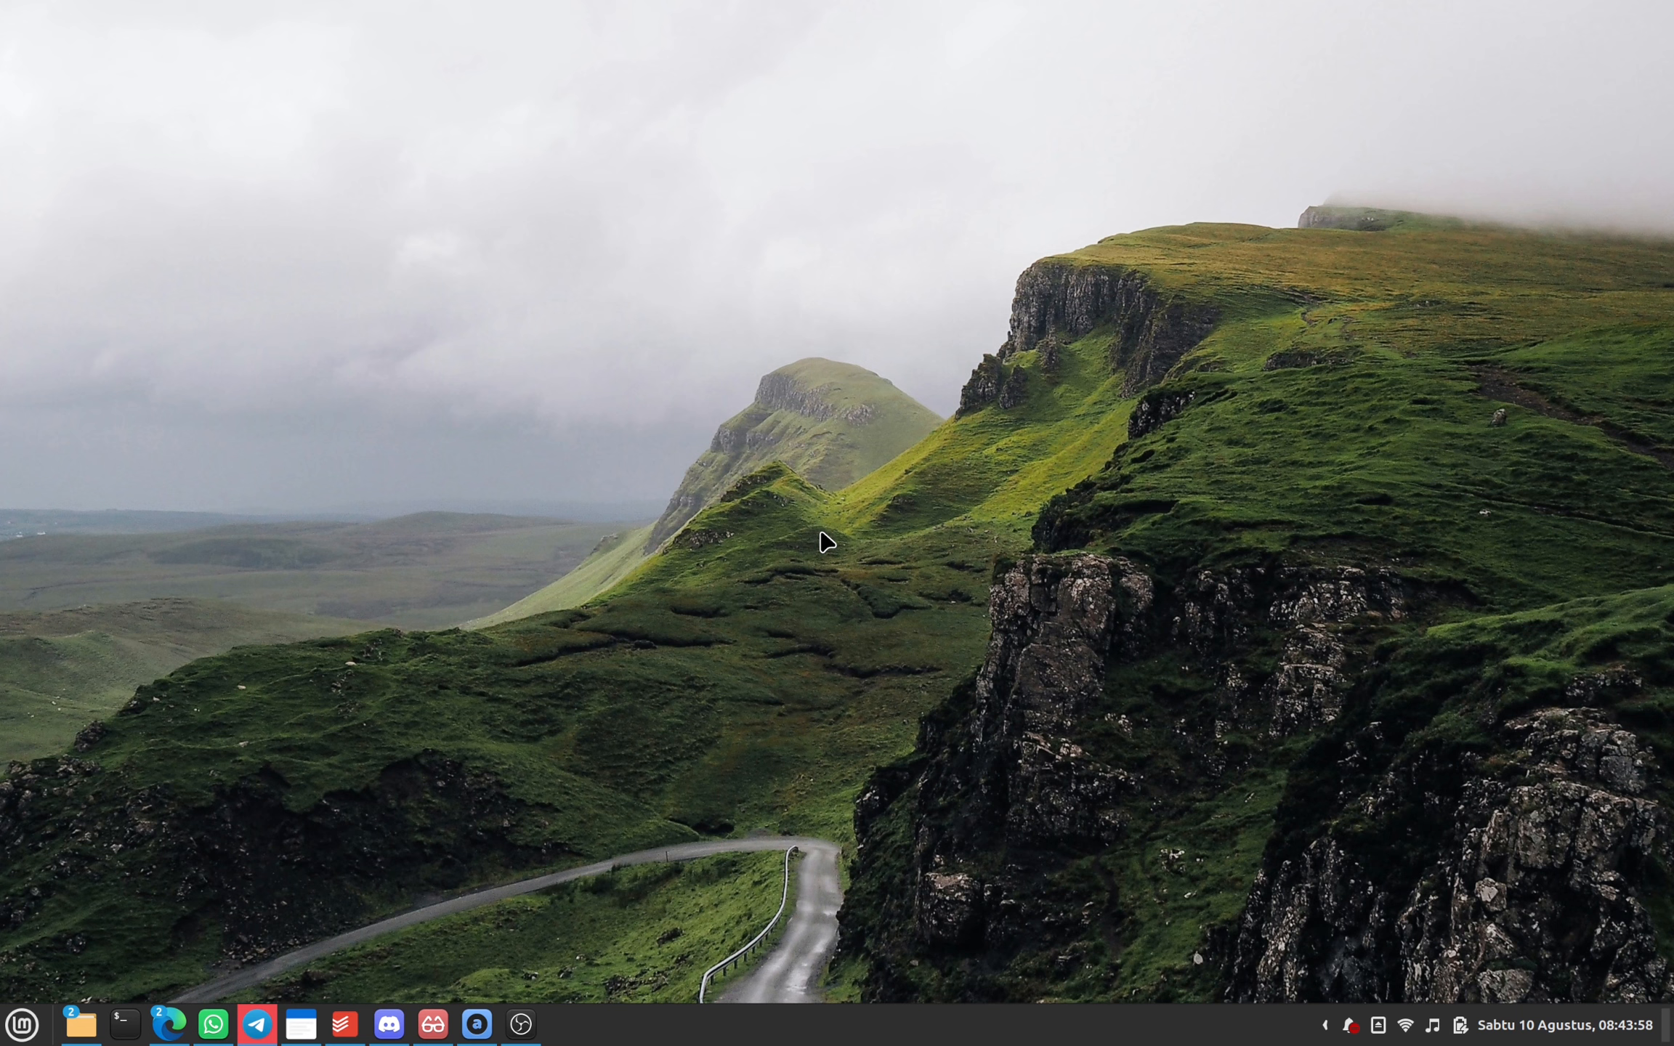
- Find Zotero among the installed applications and launch it
{"action": "key", "text": "super"}
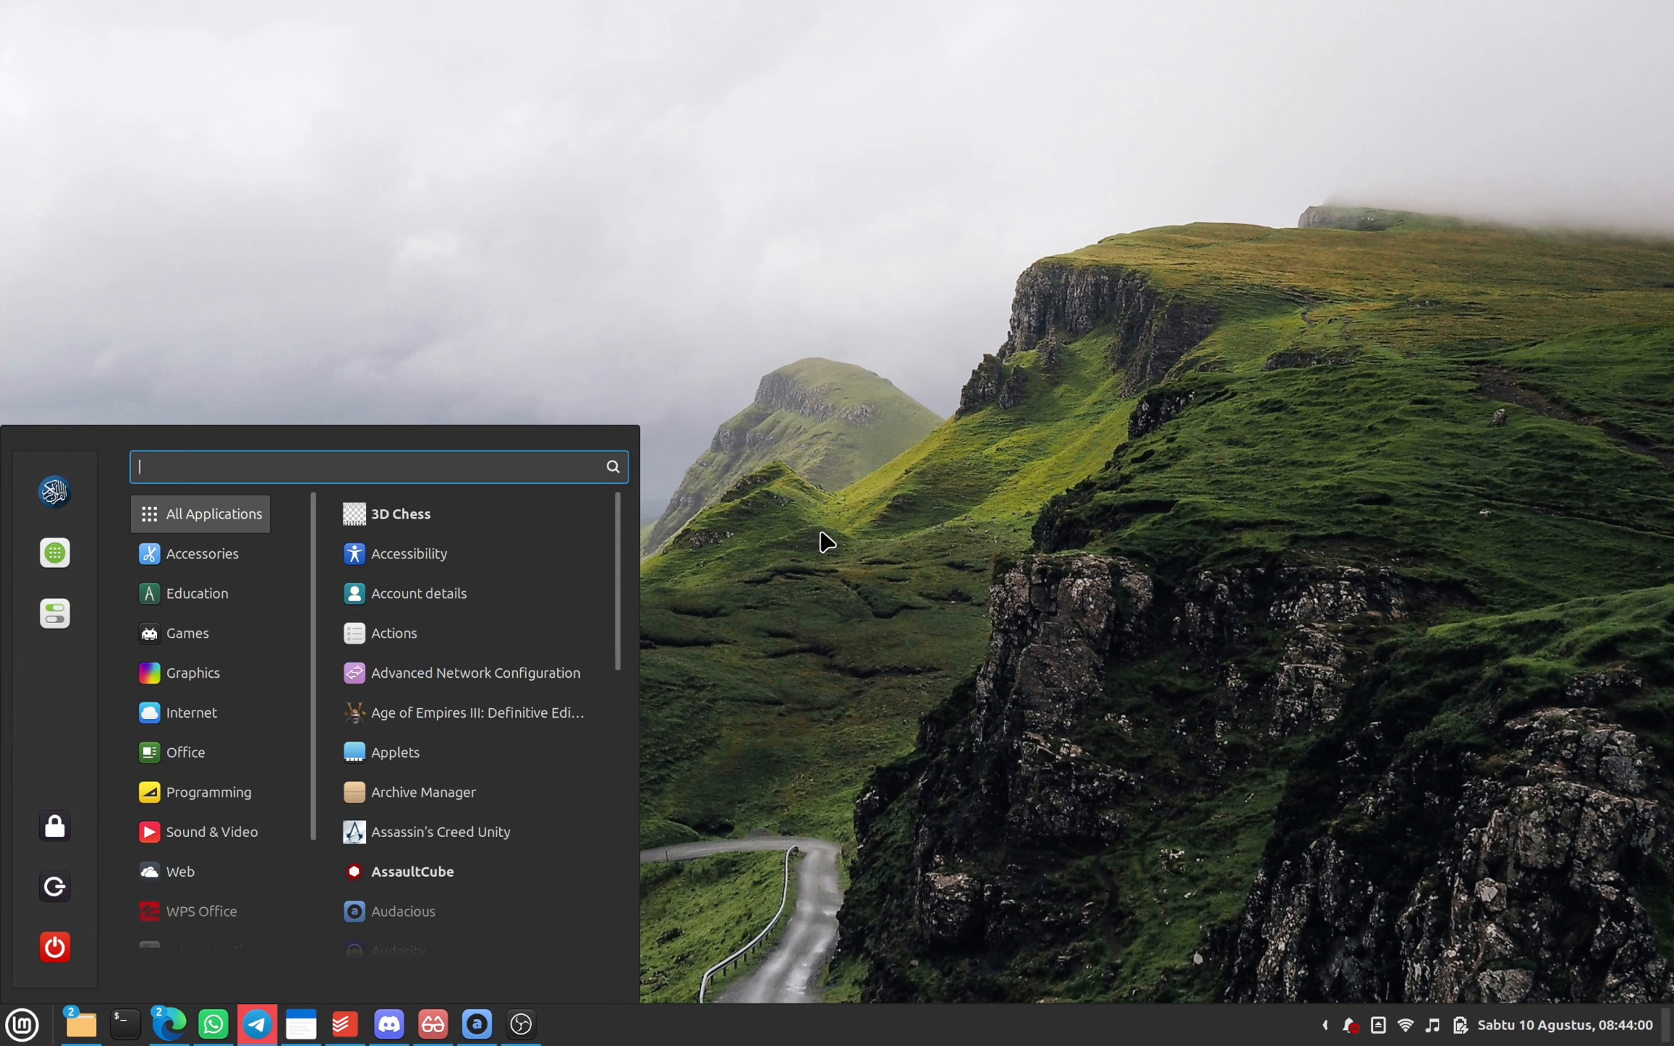
{"action": "type", "text": "zotero"}
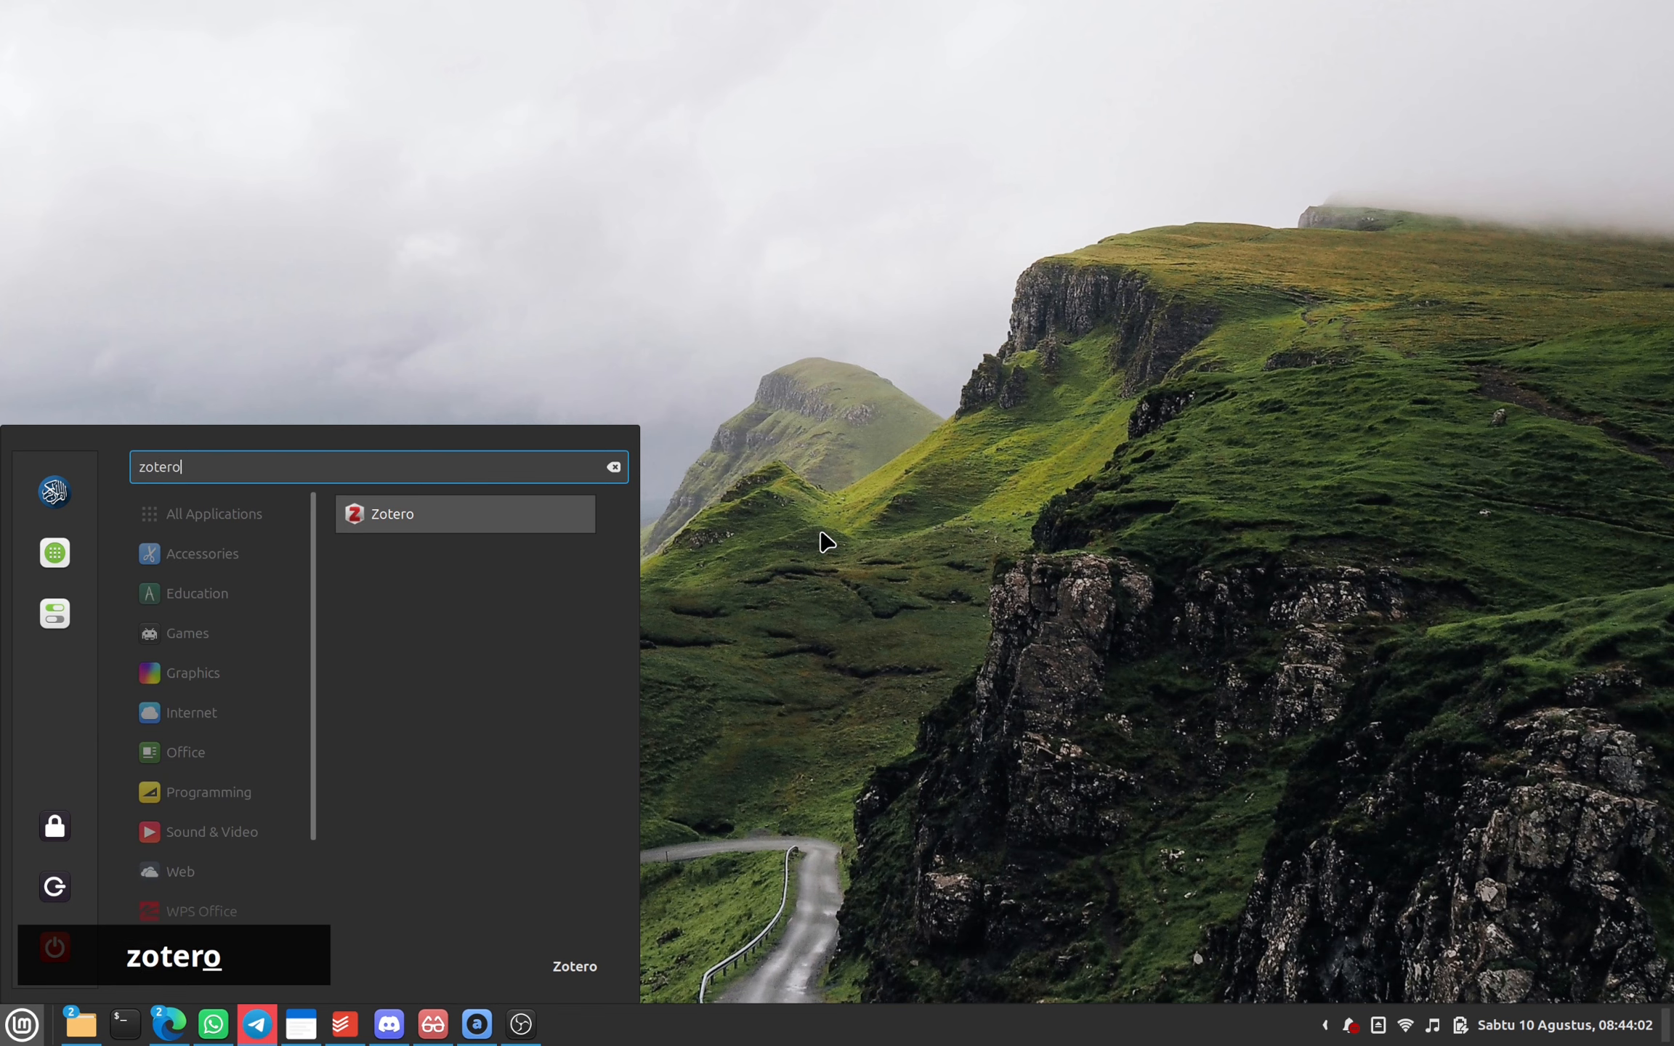
{"action": "key", "text": "Return"}
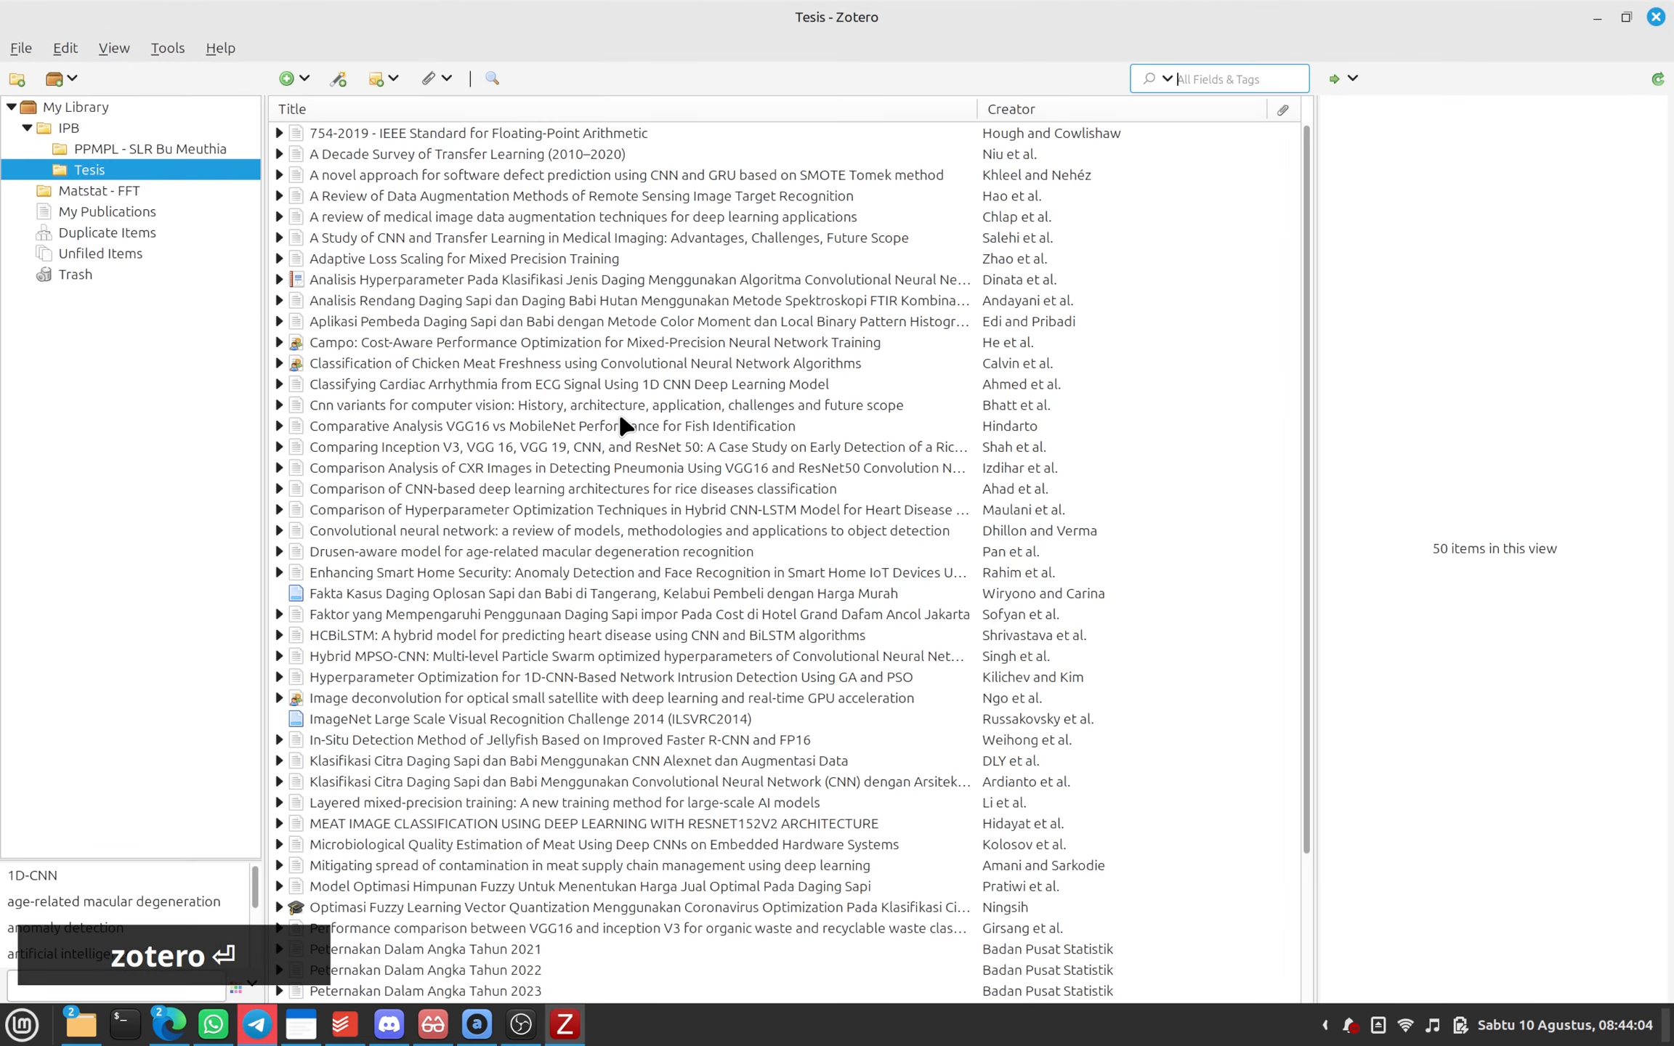
- Launch WPS Office and create an empty text document
{"action": "key", "text": "super"}
{"action": "type", "text": "wps"}
{"action": "key", "text": "Return"}
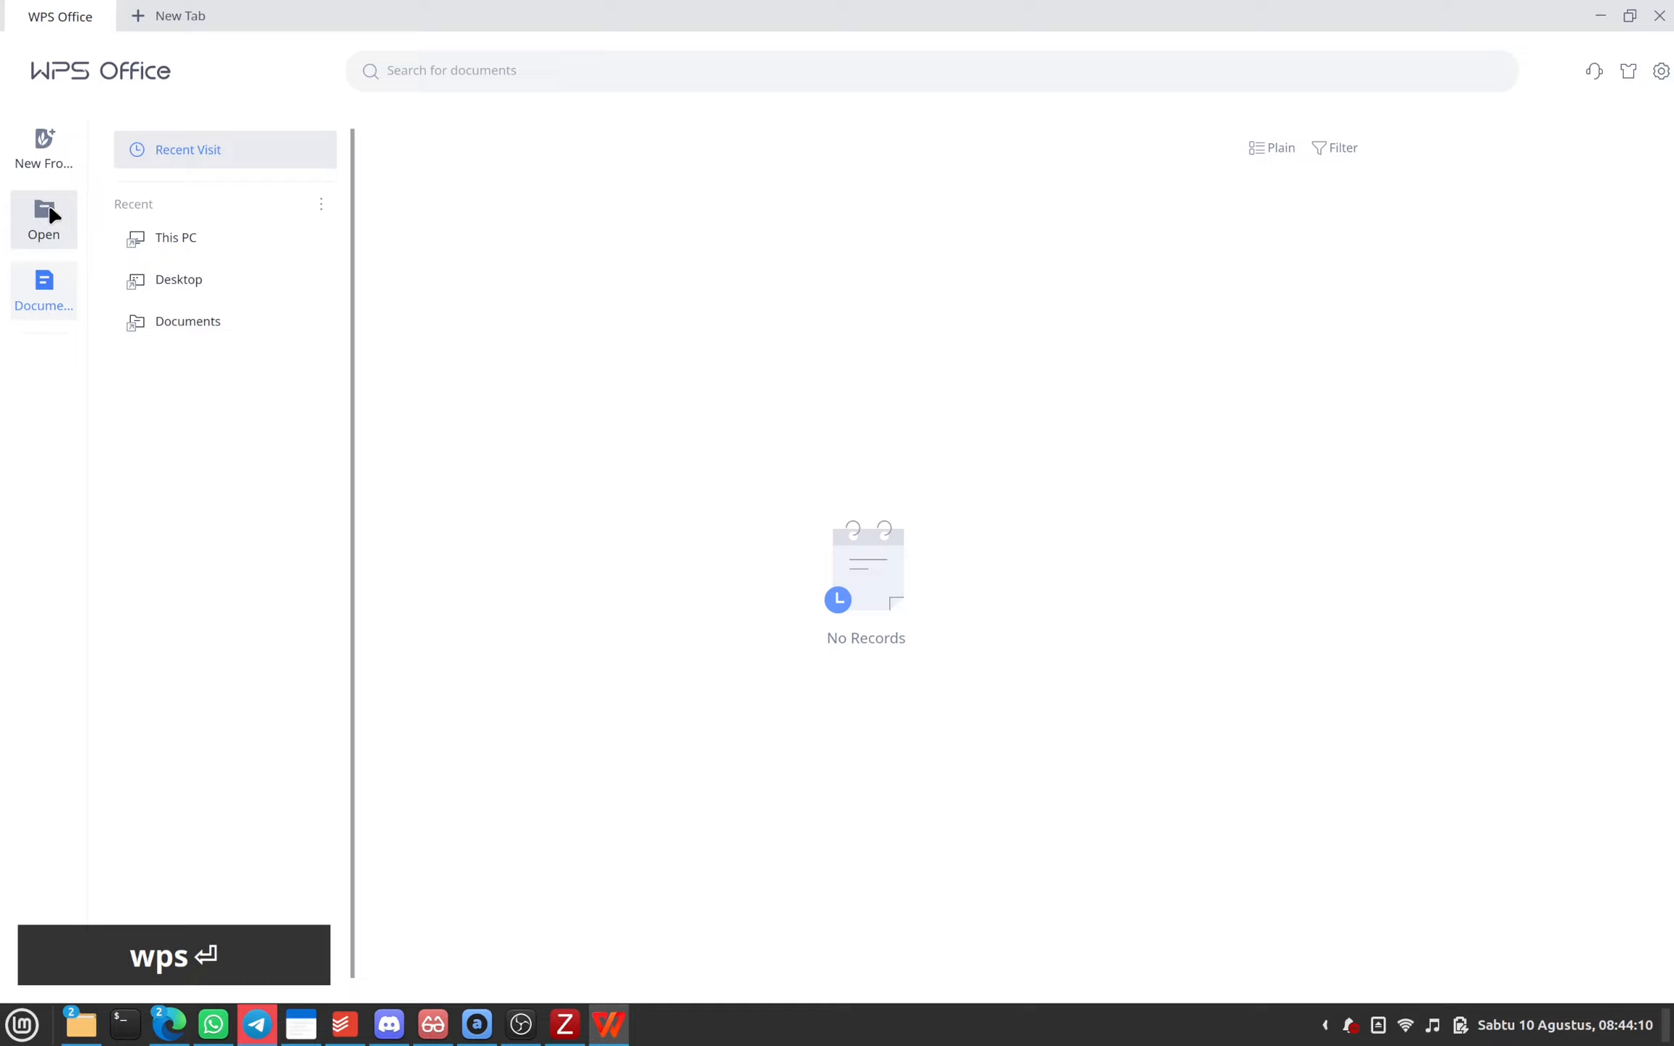
{"action": "left_click", "coordinate": [47, 151]}
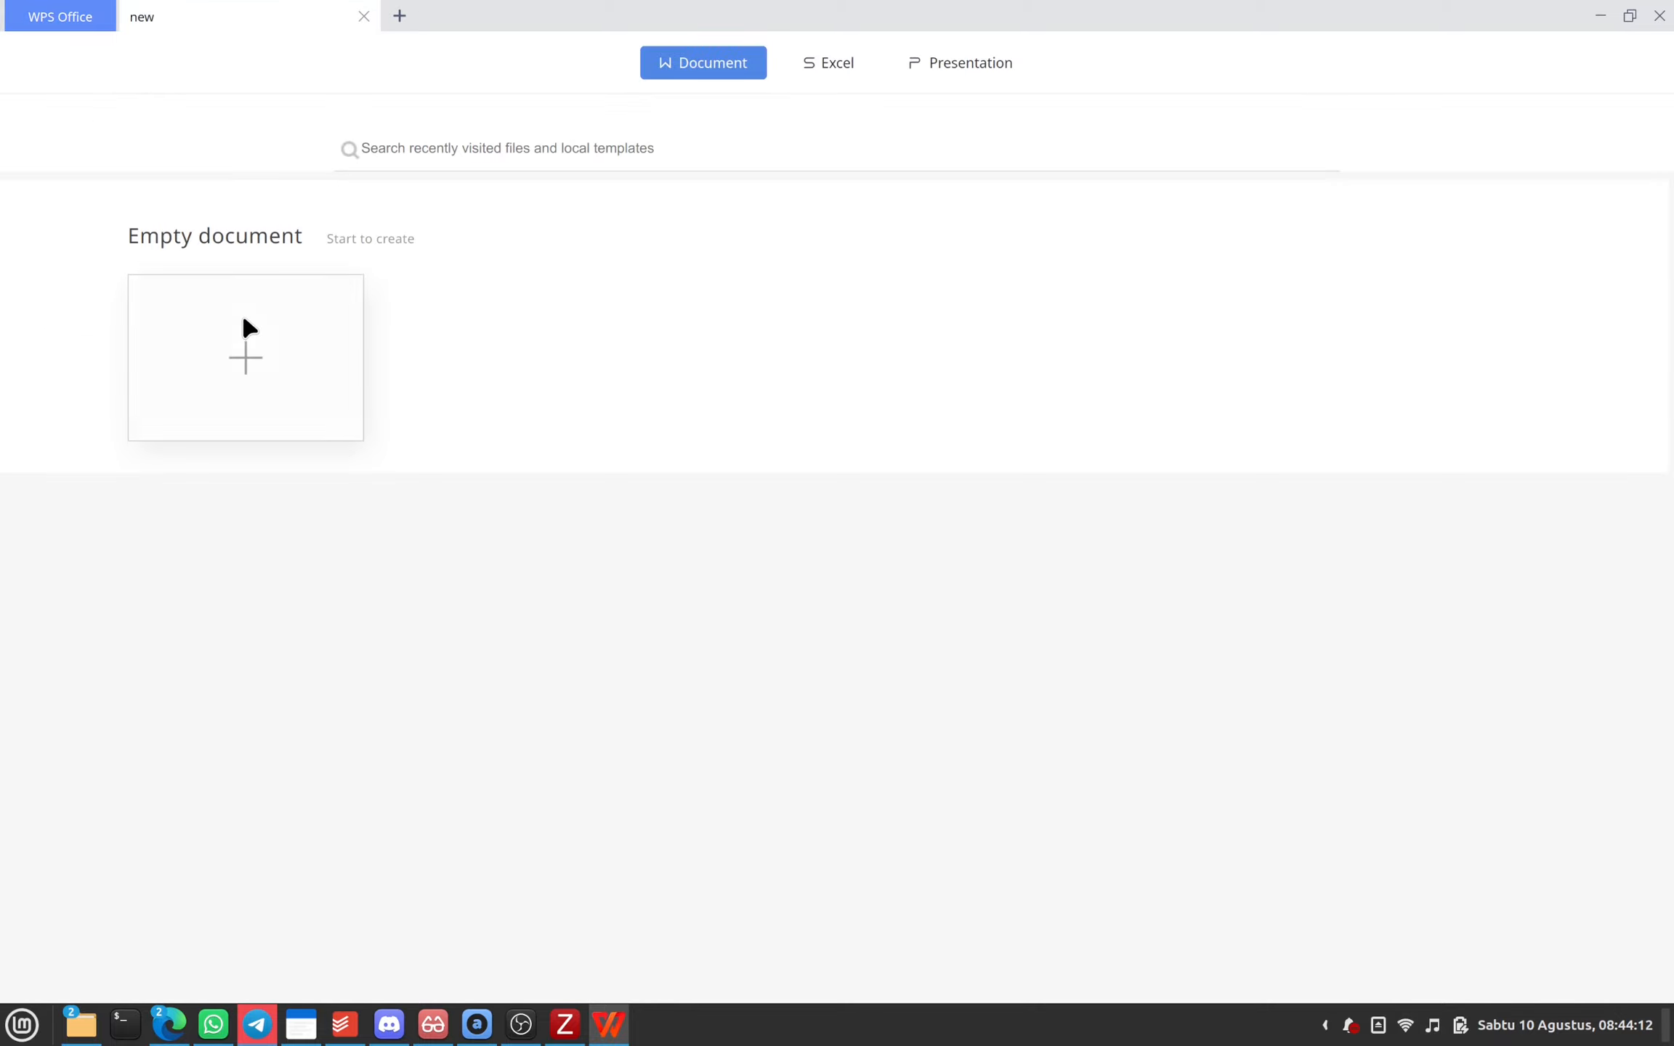
{"action": "left_click", "coordinate": [247, 328]}
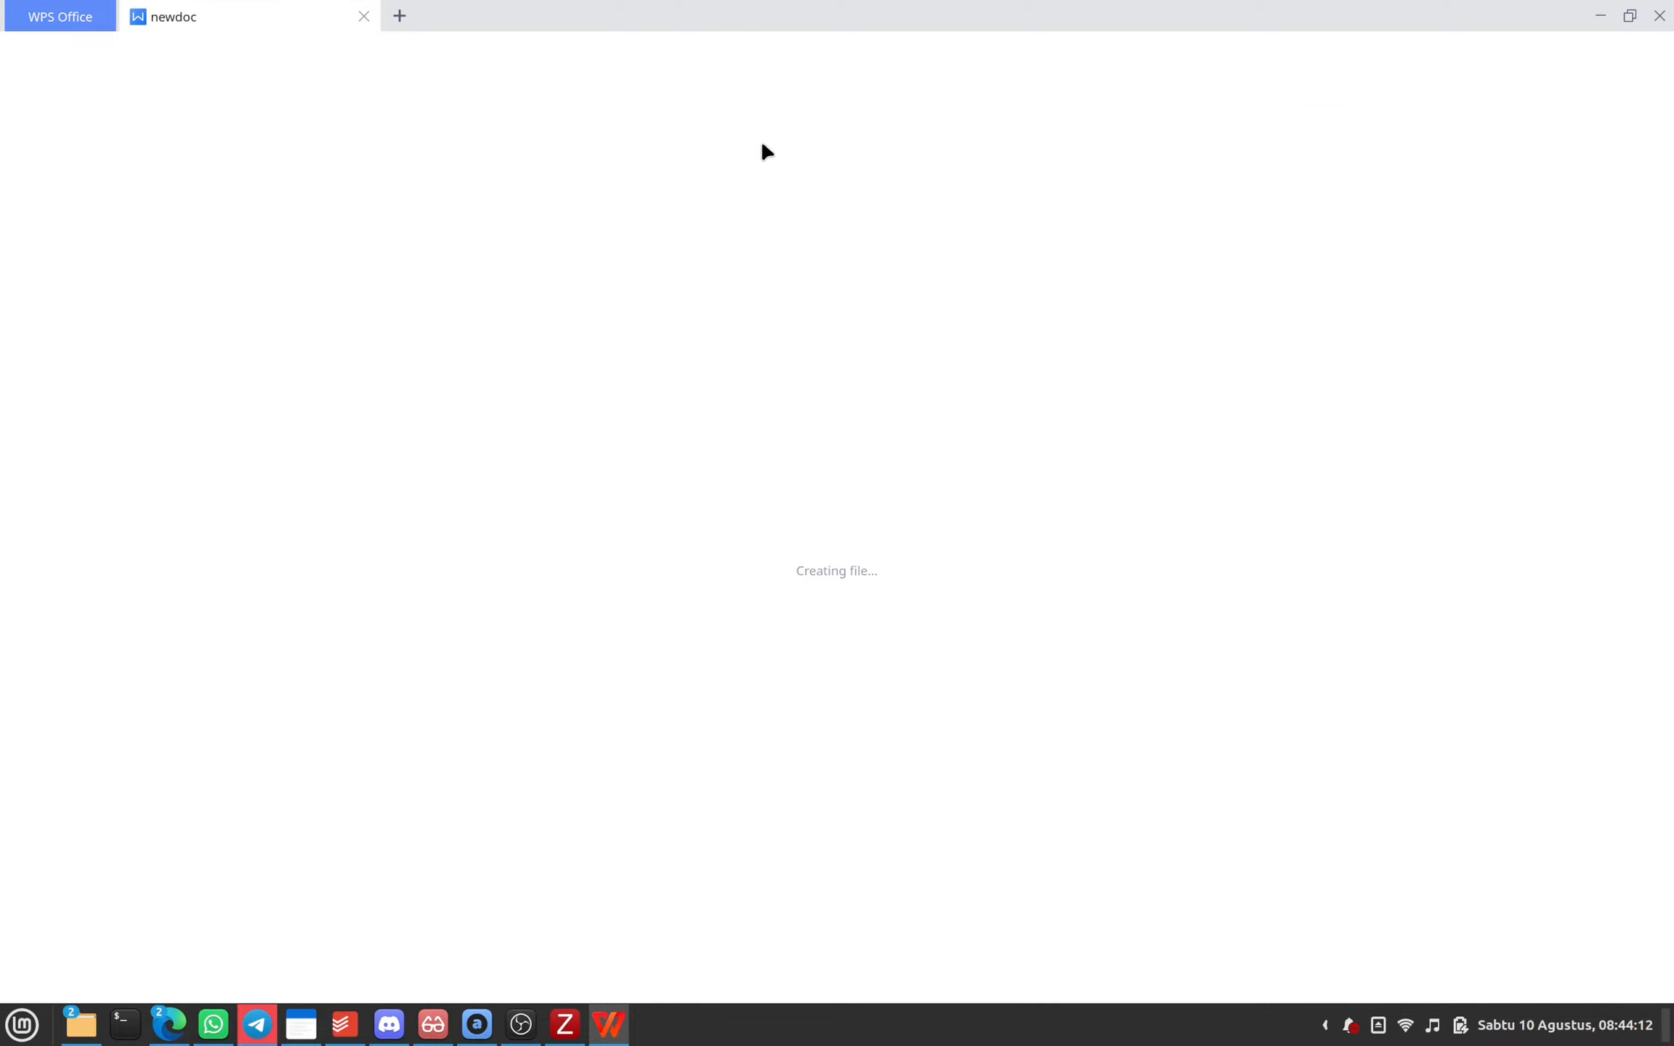
{"action": "key", "text": "alt+Tab"}
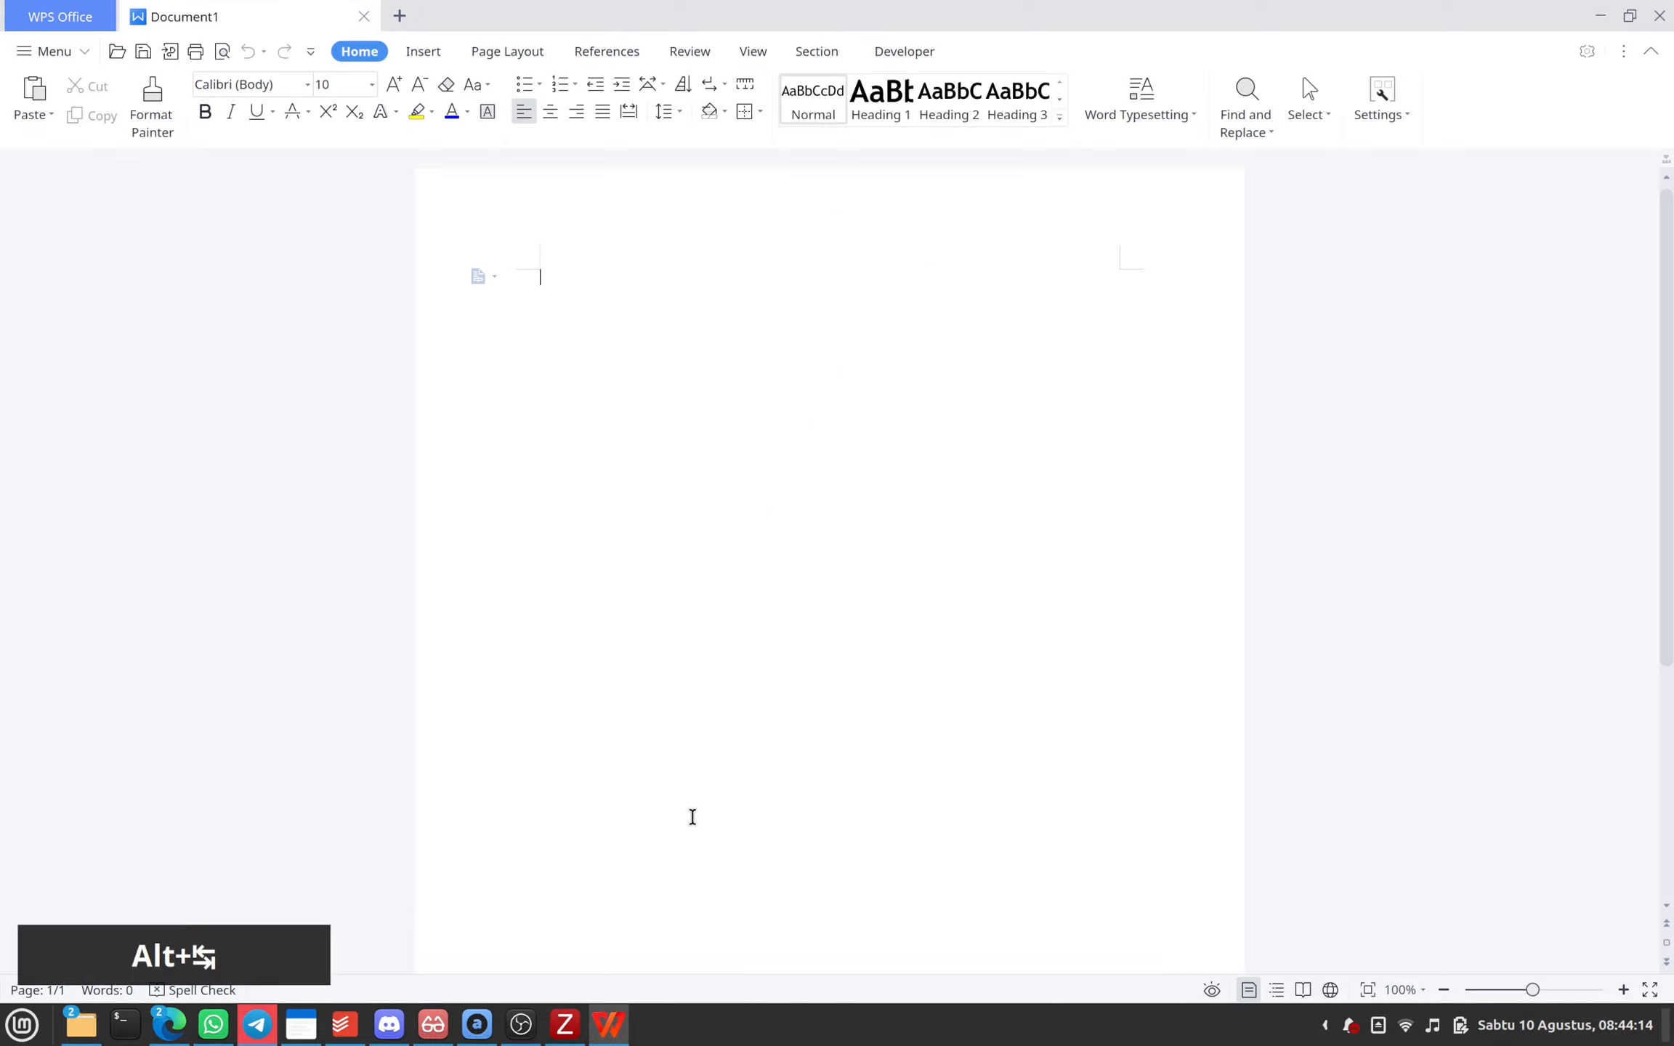
{"action": "left_click", "coordinate": [565, 1025]}
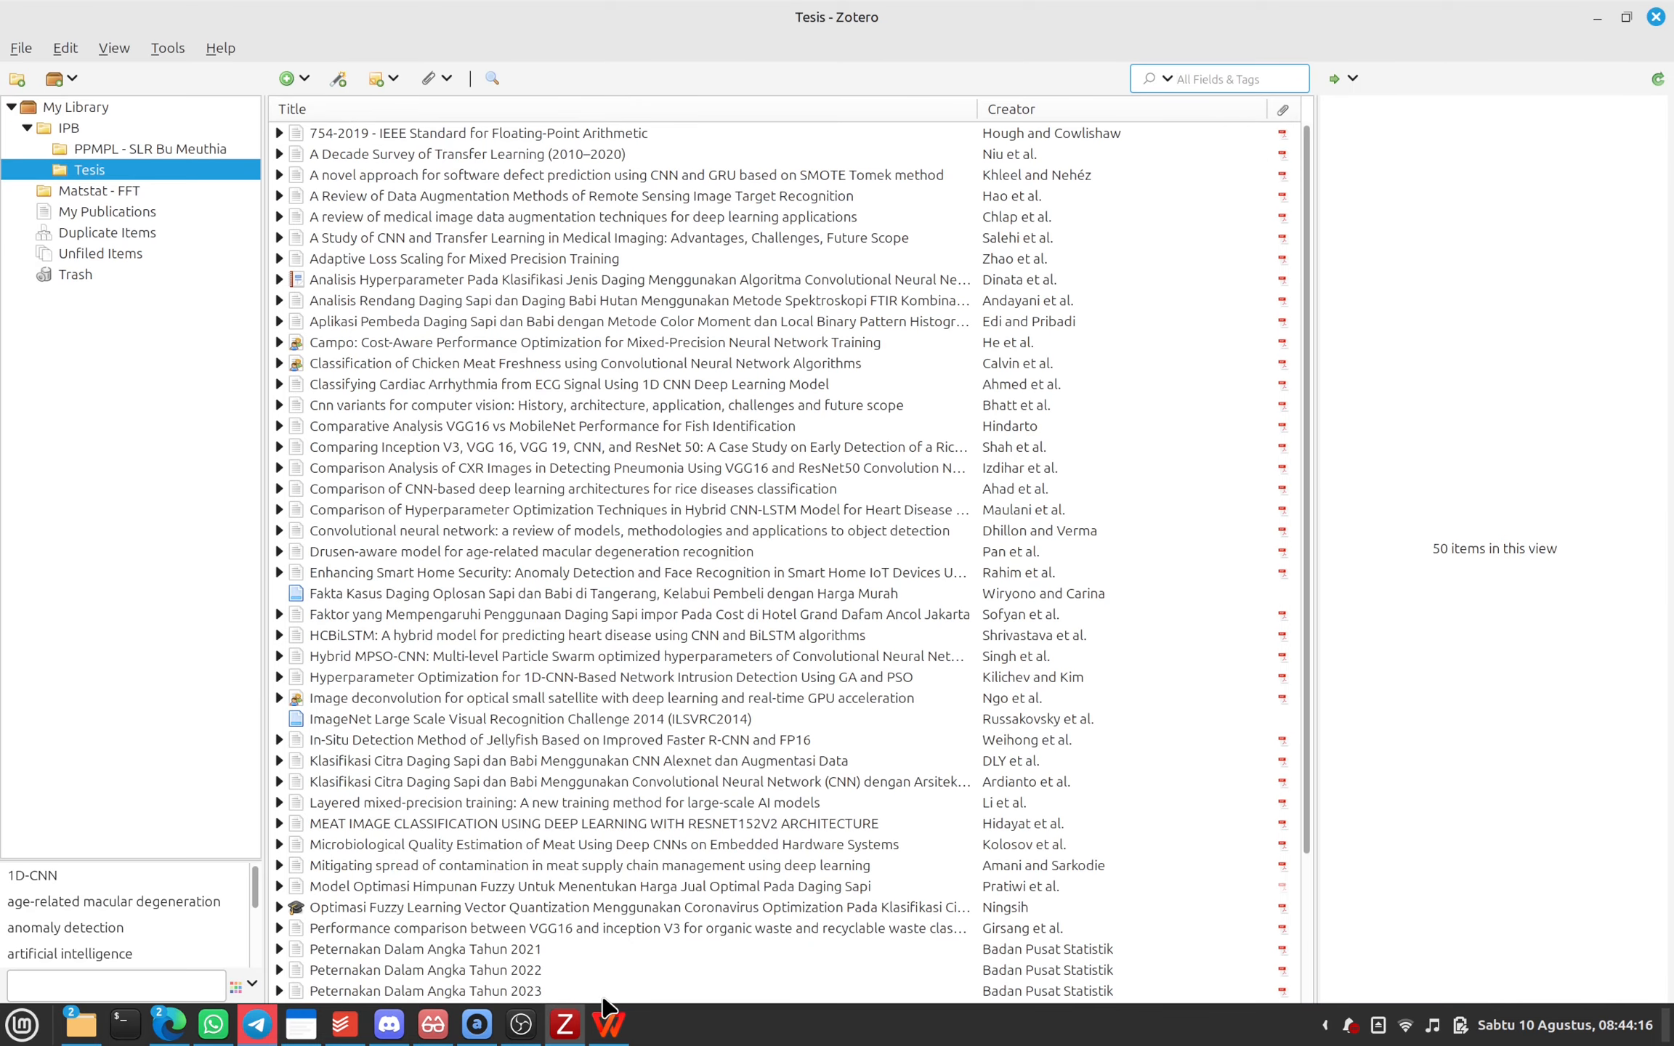
{"action": "left_click", "coordinate": [609, 1022]}
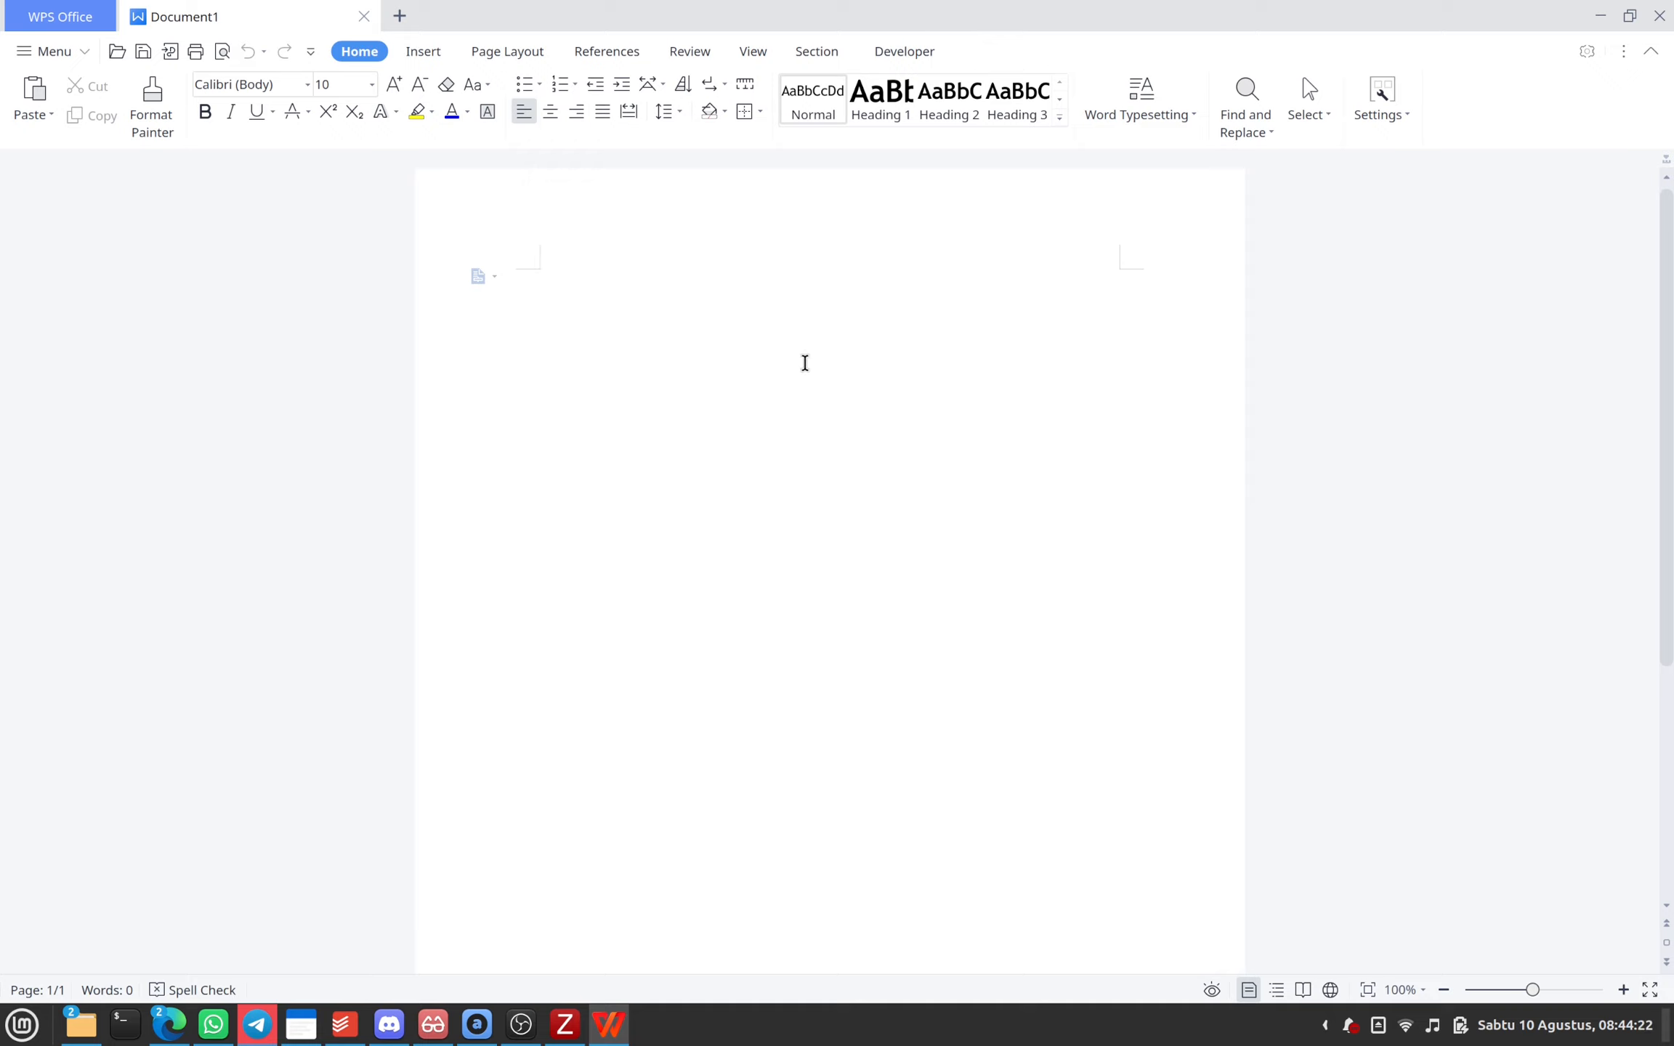
- In Zotero's preferences, check which word processor add-ins the citation settings offer, and close the preferences
{"action": "left_click", "coordinate": [565, 1025]}
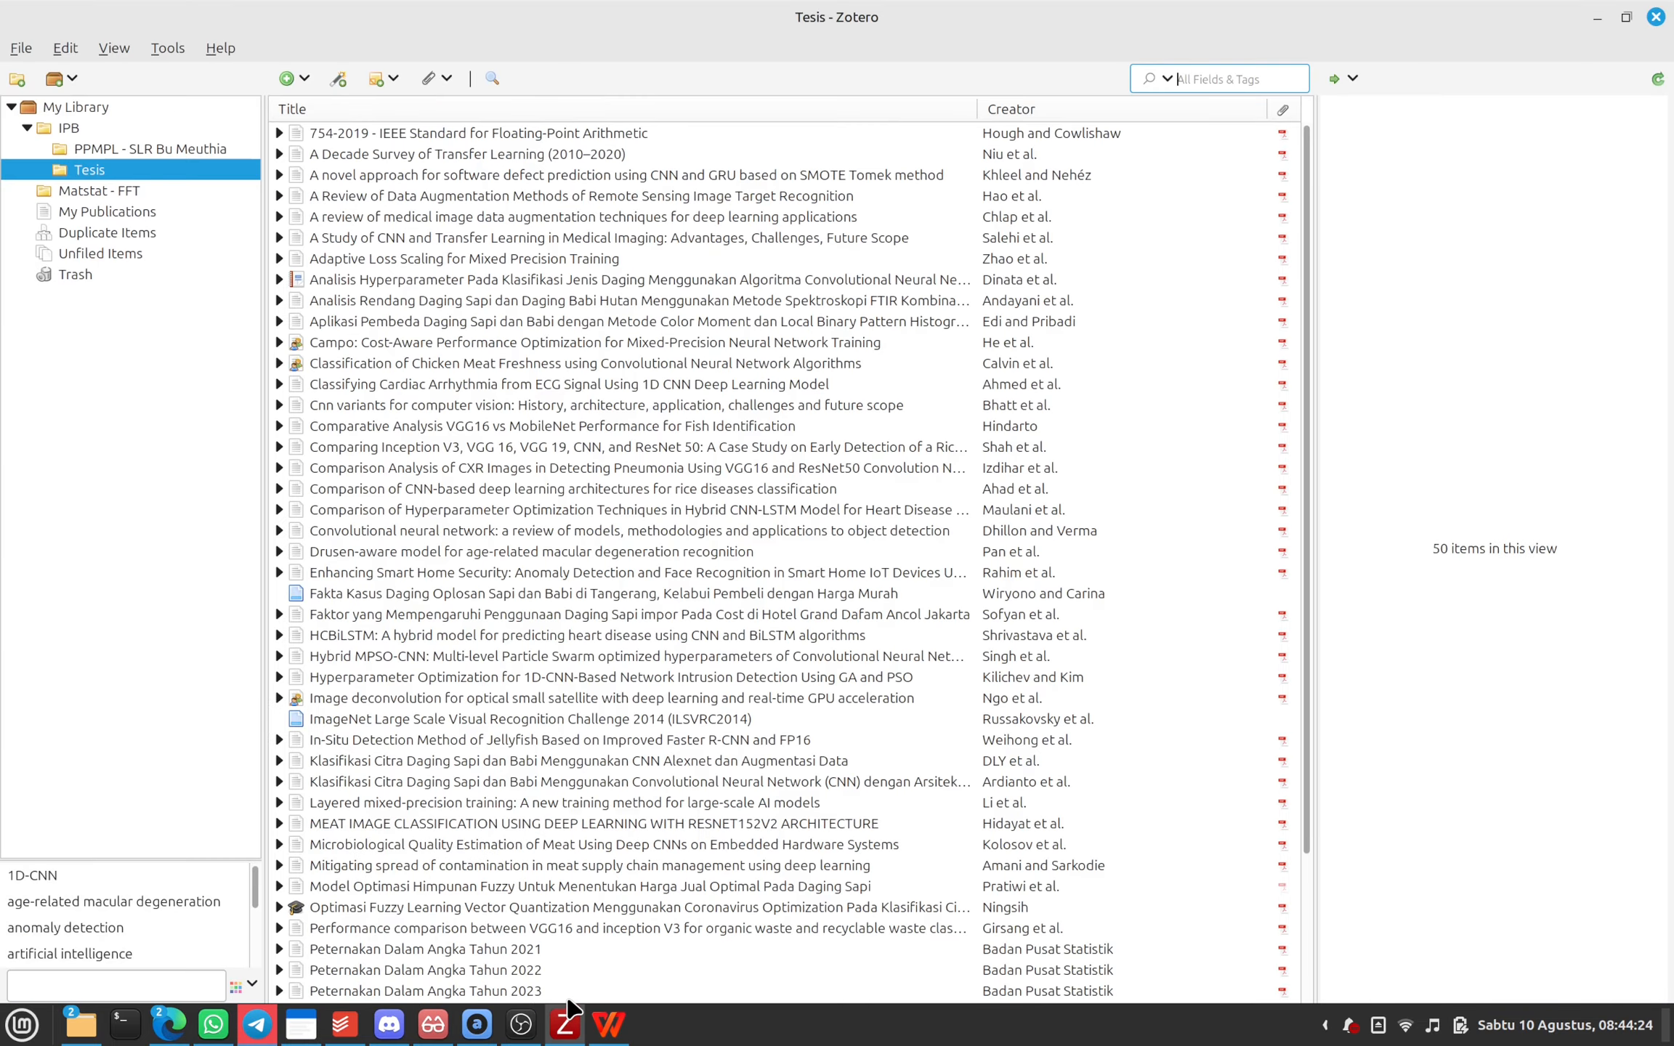
{"action": "left_click", "coordinate": [67, 49]}
{"action": "left_click", "coordinate": [141, 317]}
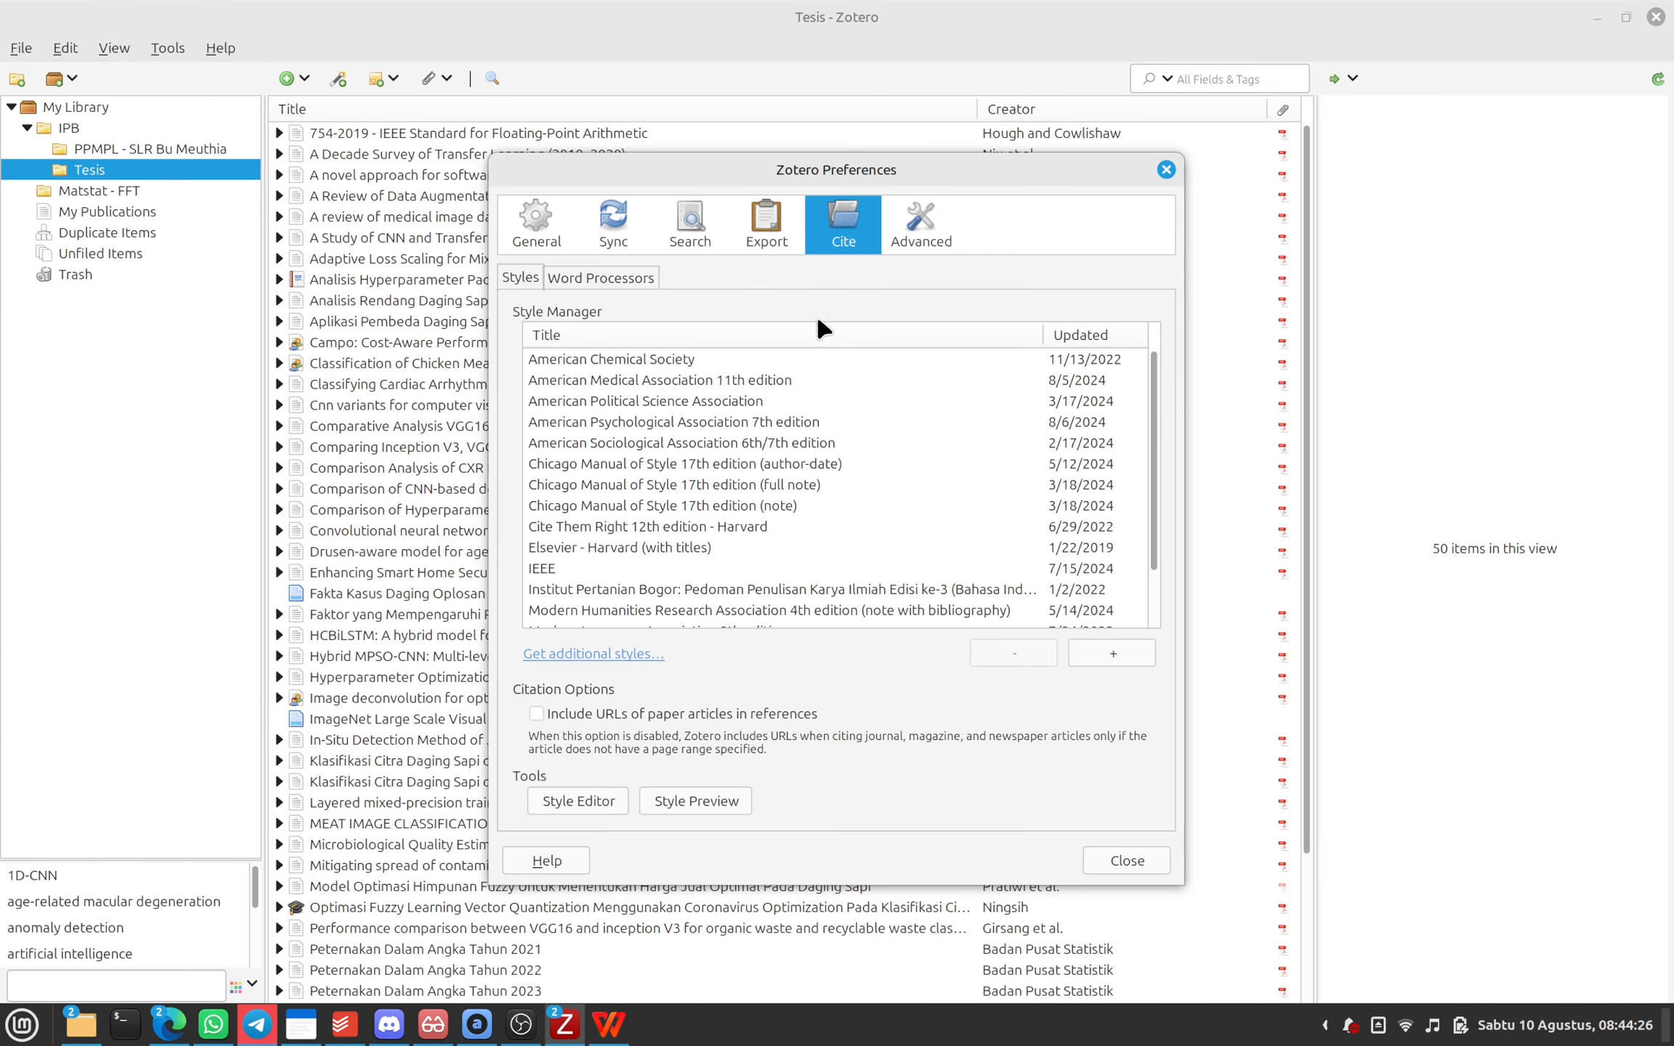
{"action": "left_click", "coordinate": [640, 283]}
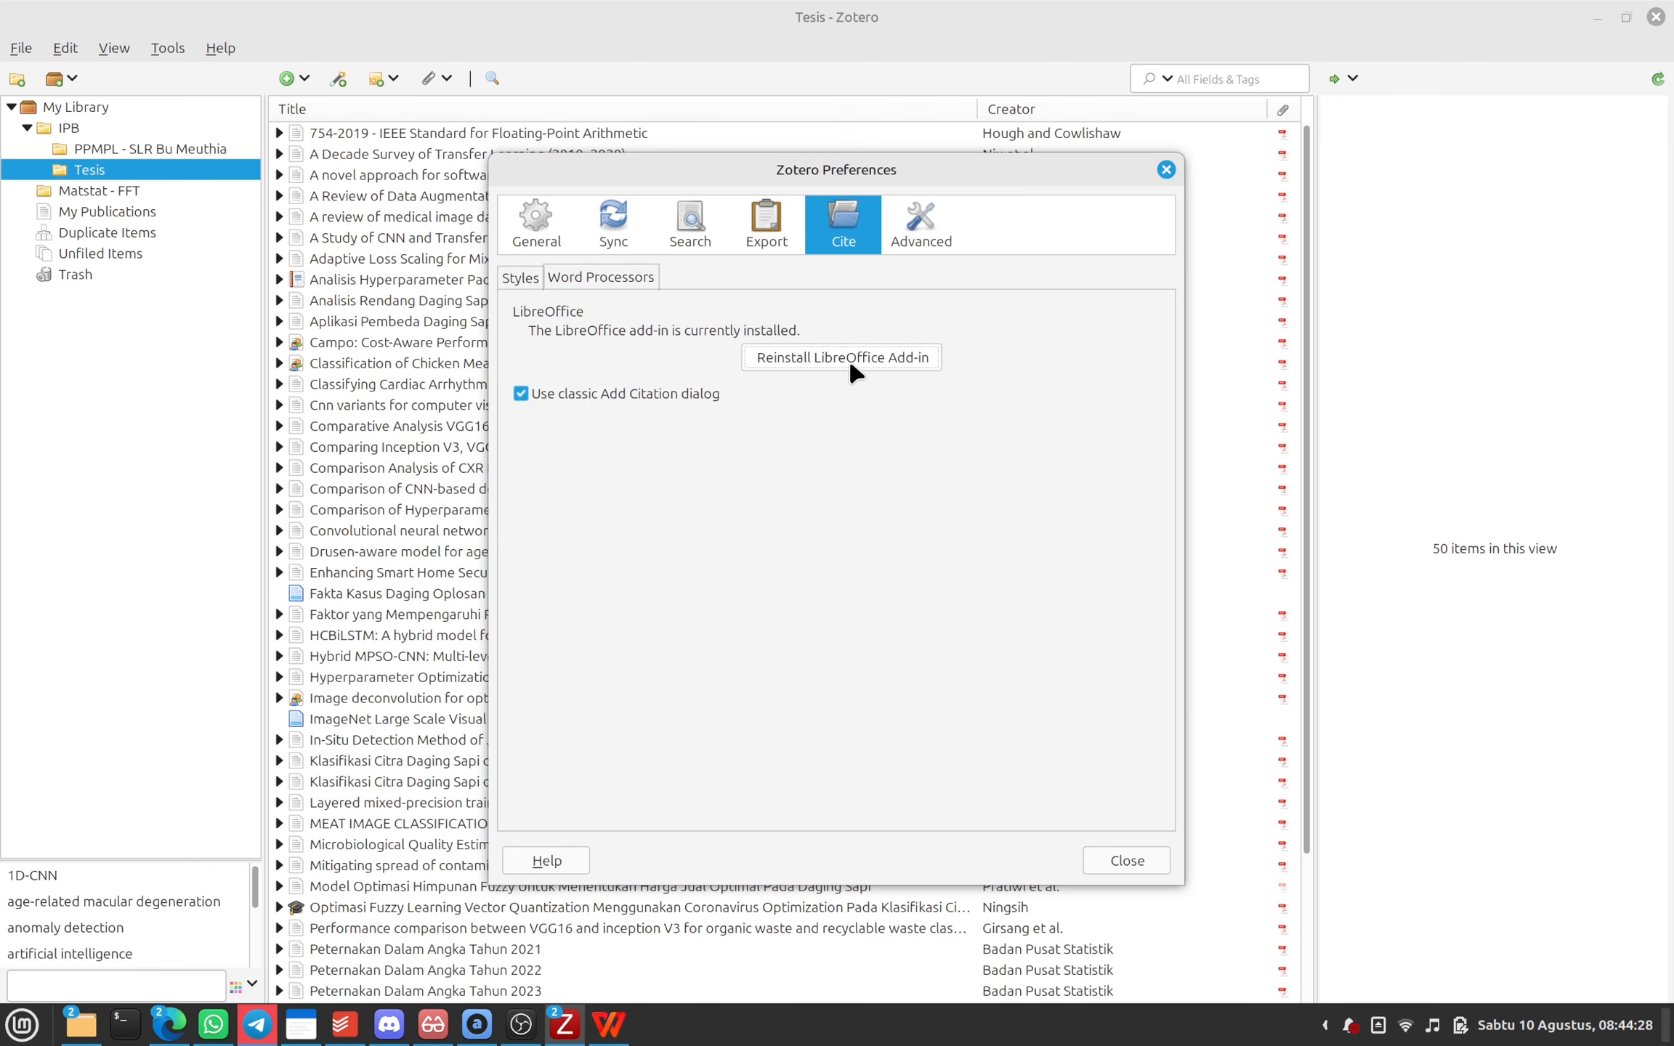
{"action": "left_click", "coordinate": [1167, 170]}
- Check the Zotero toolbar in a new LibreOffice Writer document, close Writer and return to the blank WPS document
{"action": "key", "text": "super"}
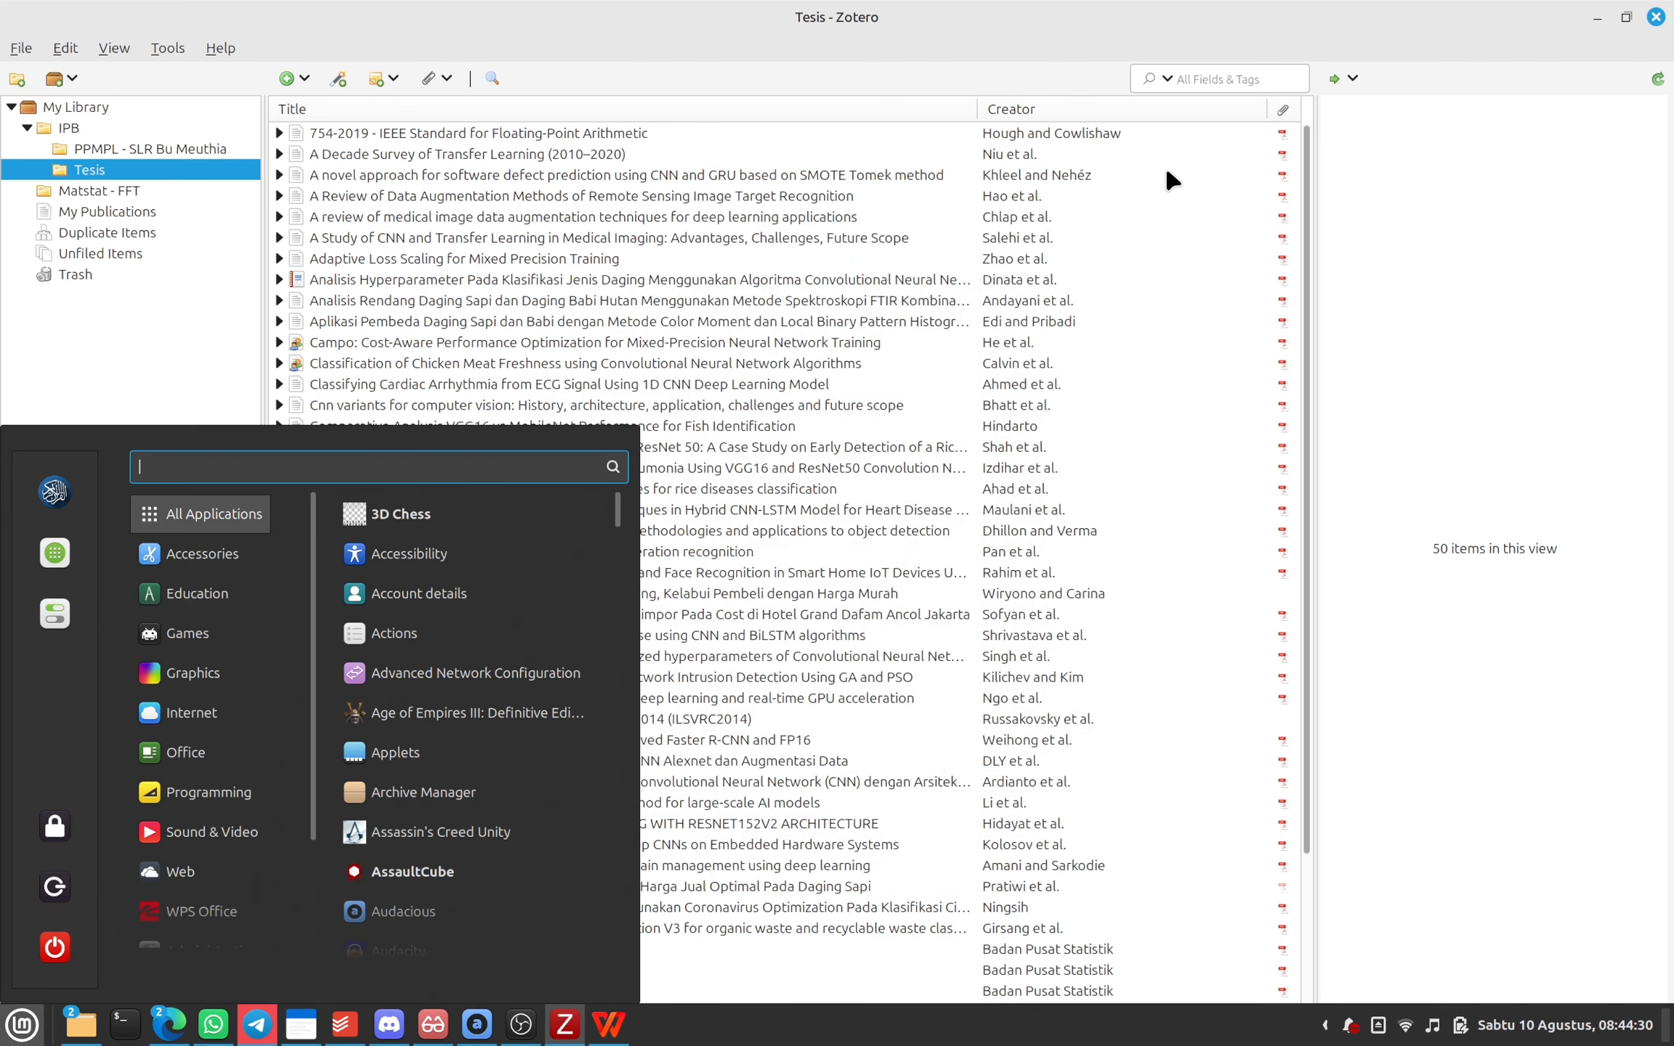
{"action": "type", "text": "libre"}
{"action": "key", "text": "Up"}
{"action": "key", "text": "Return"}
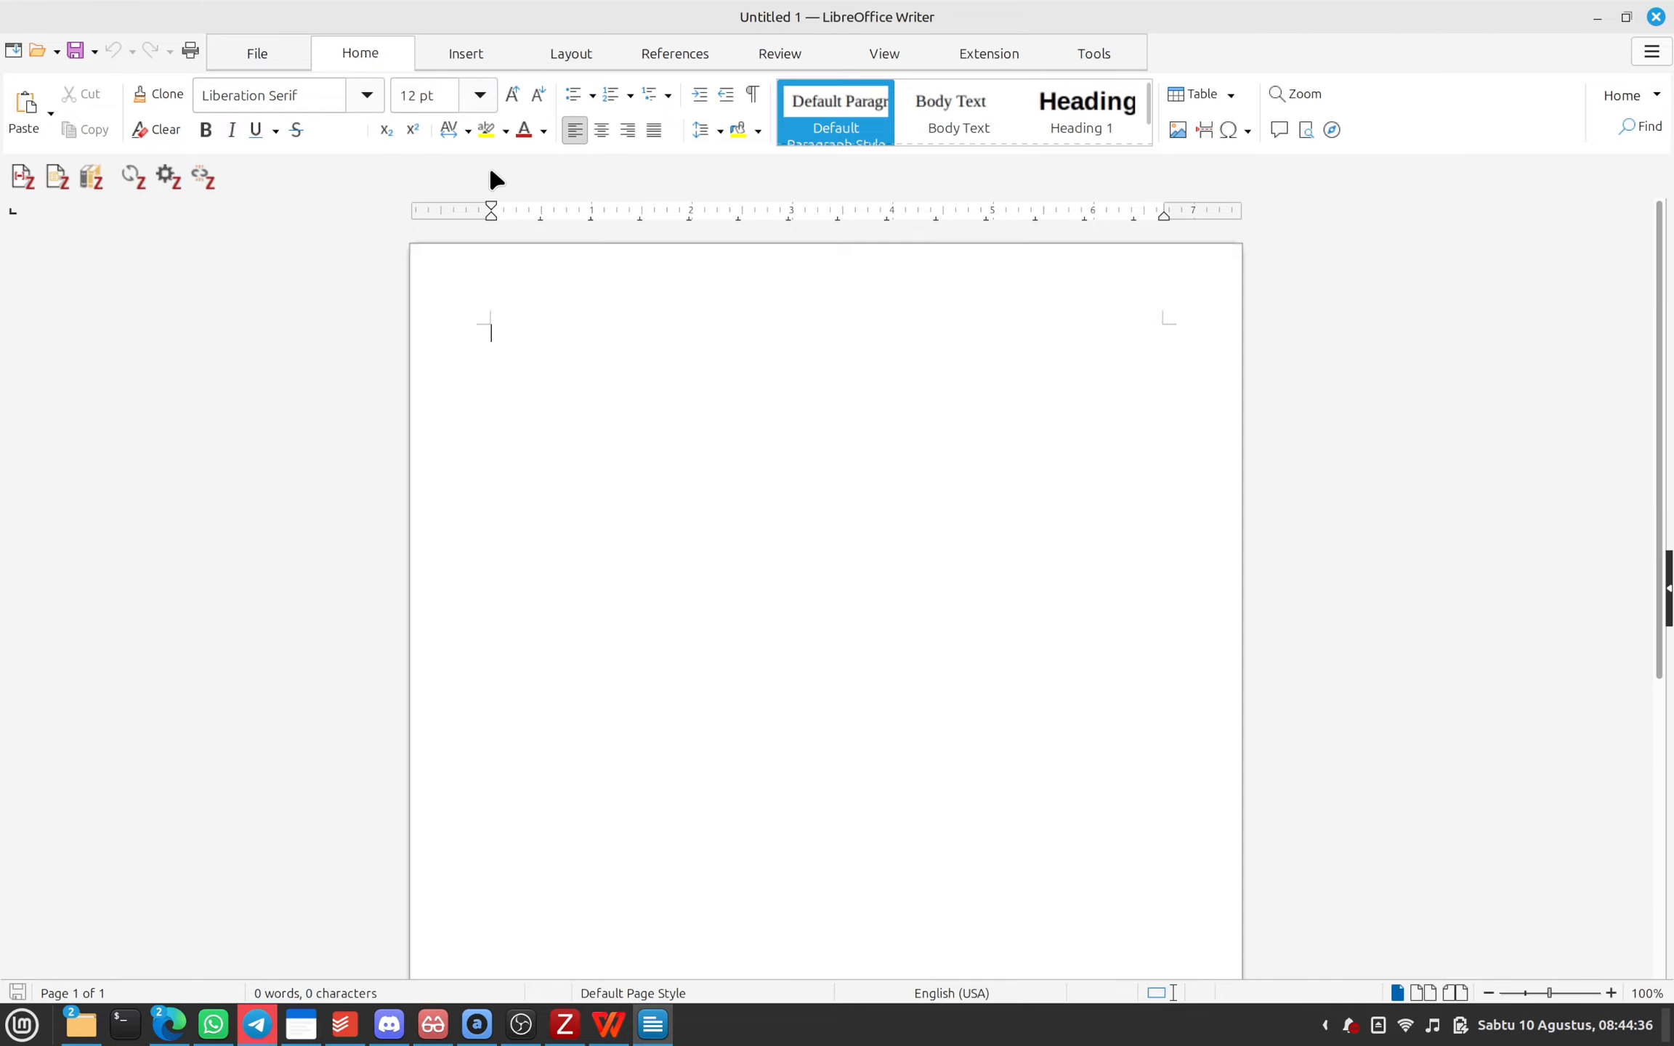
{"action": "left_click", "coordinate": [1657, 18]}
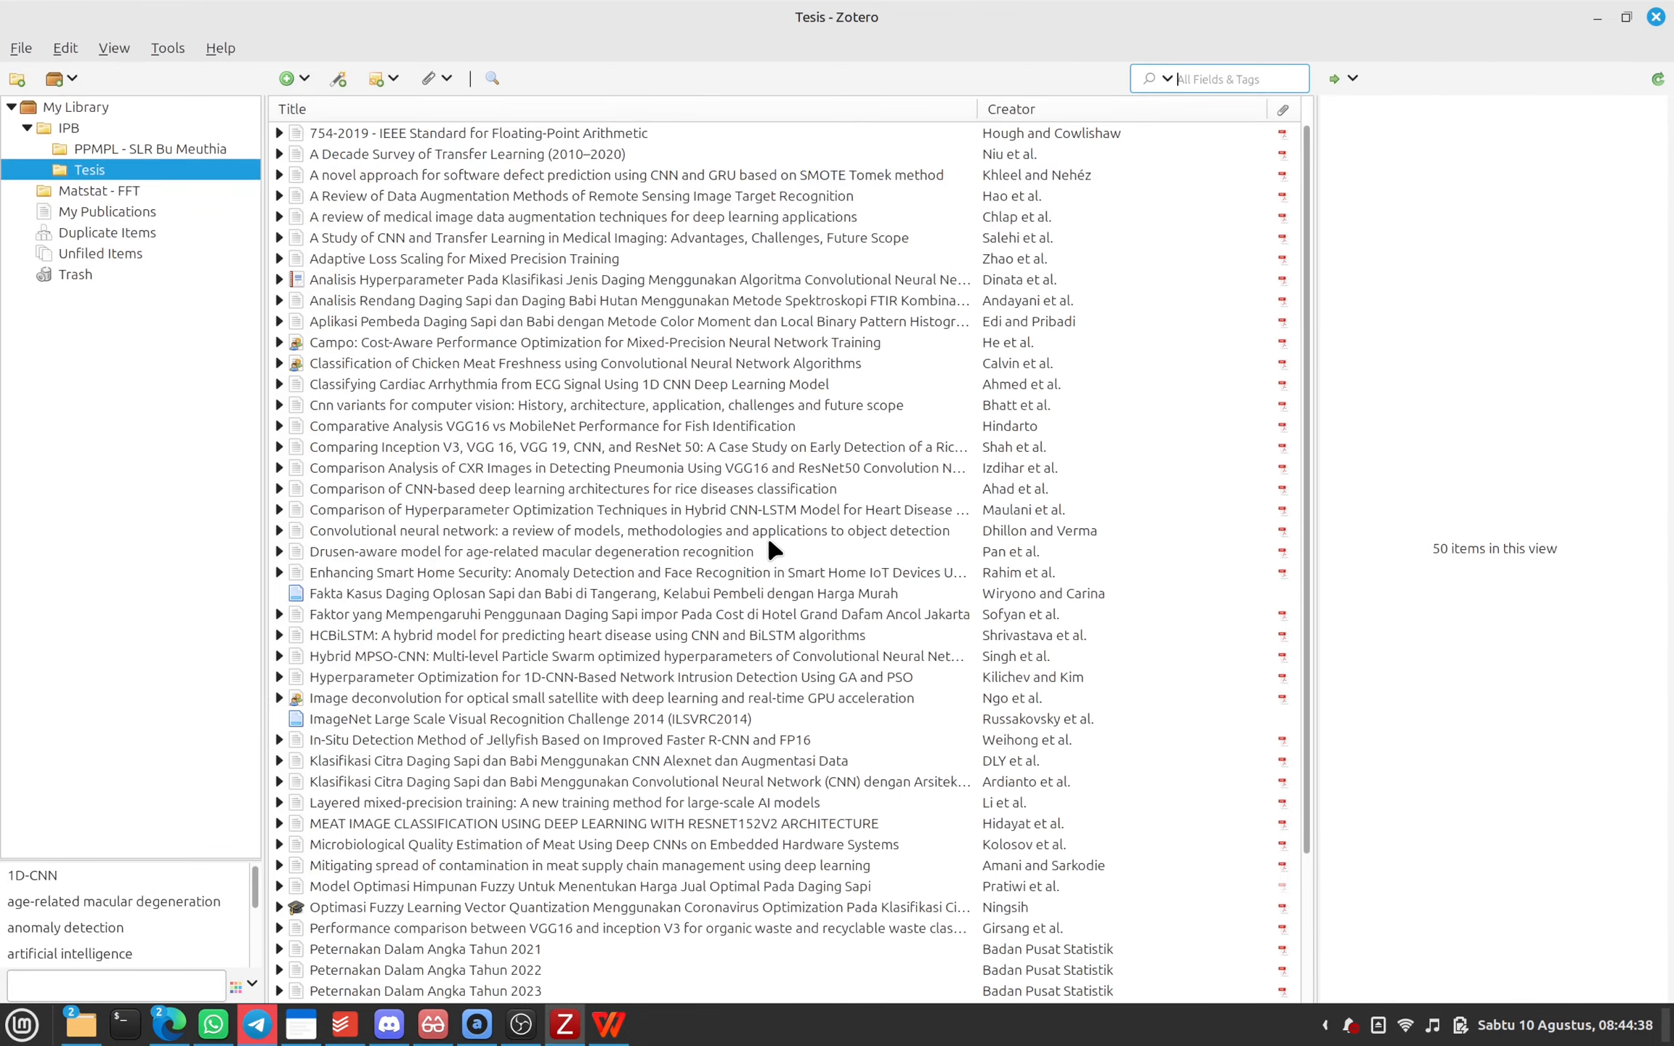
{"action": "left_click", "coordinate": [609, 1024]}
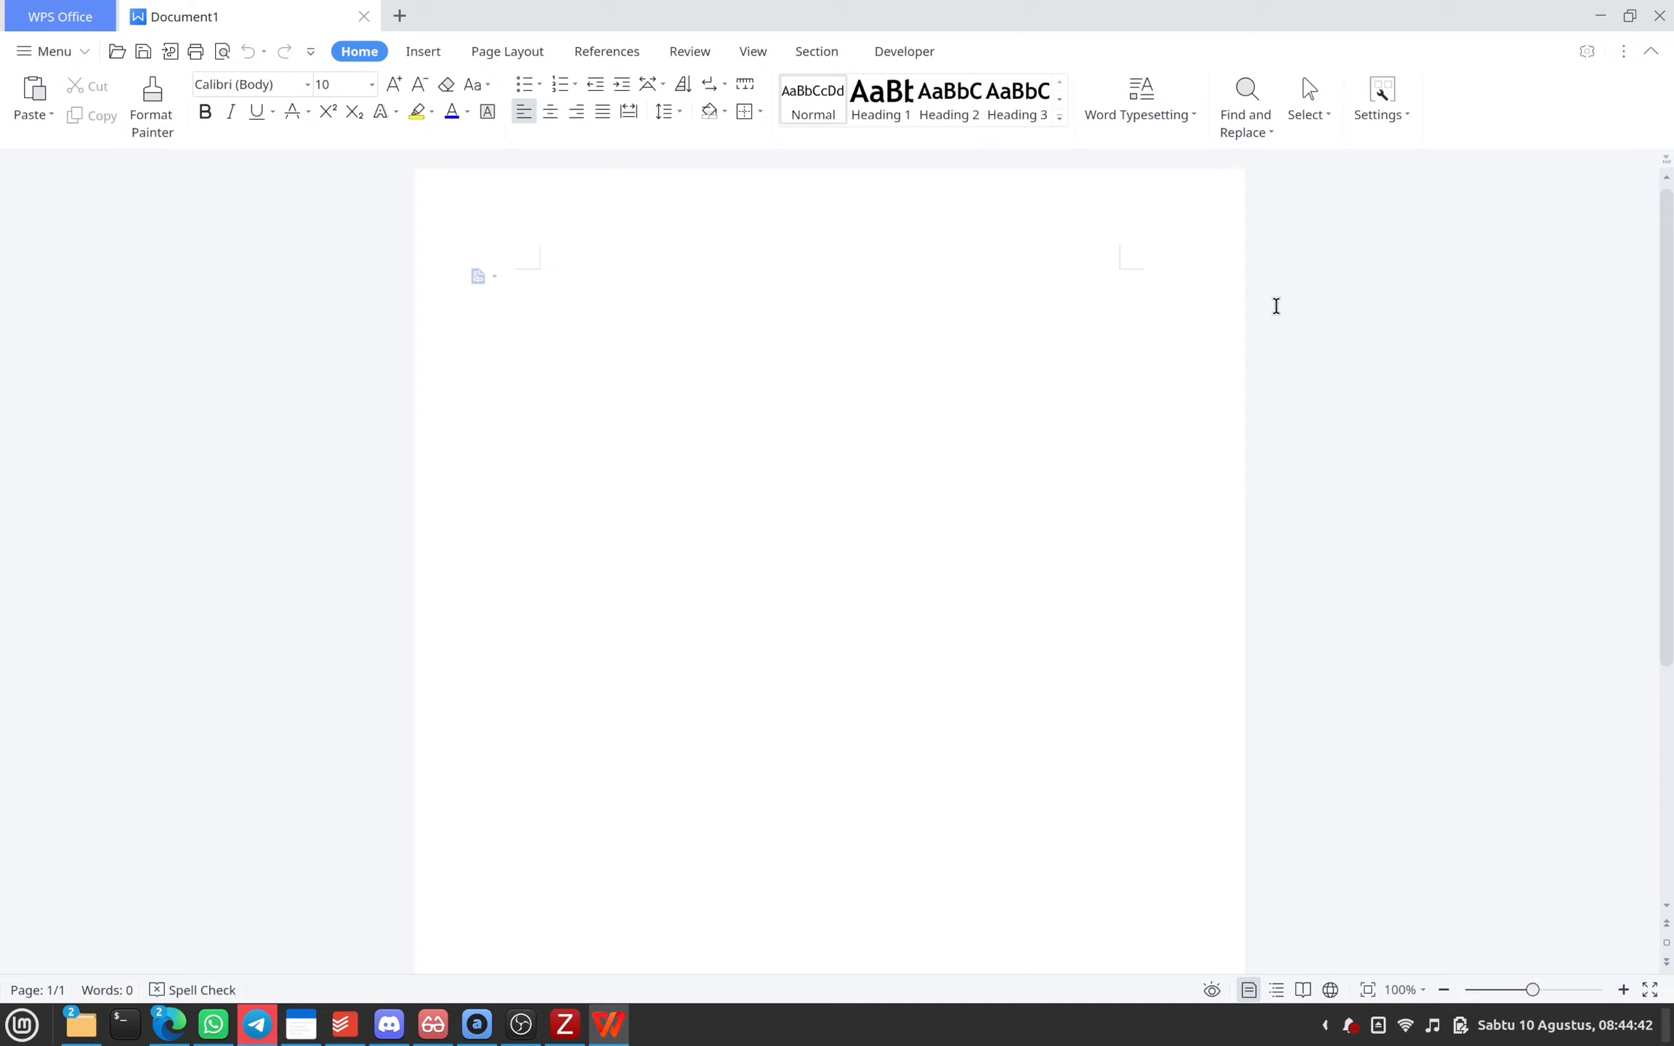
- Switch to the Edge browser, search the web for wps-zotero and open the WPS-Zotero GitHub repository
{"action": "left_click", "coordinate": [180, 1021]}
{"action": "left_click", "coordinate": [621, 541]}
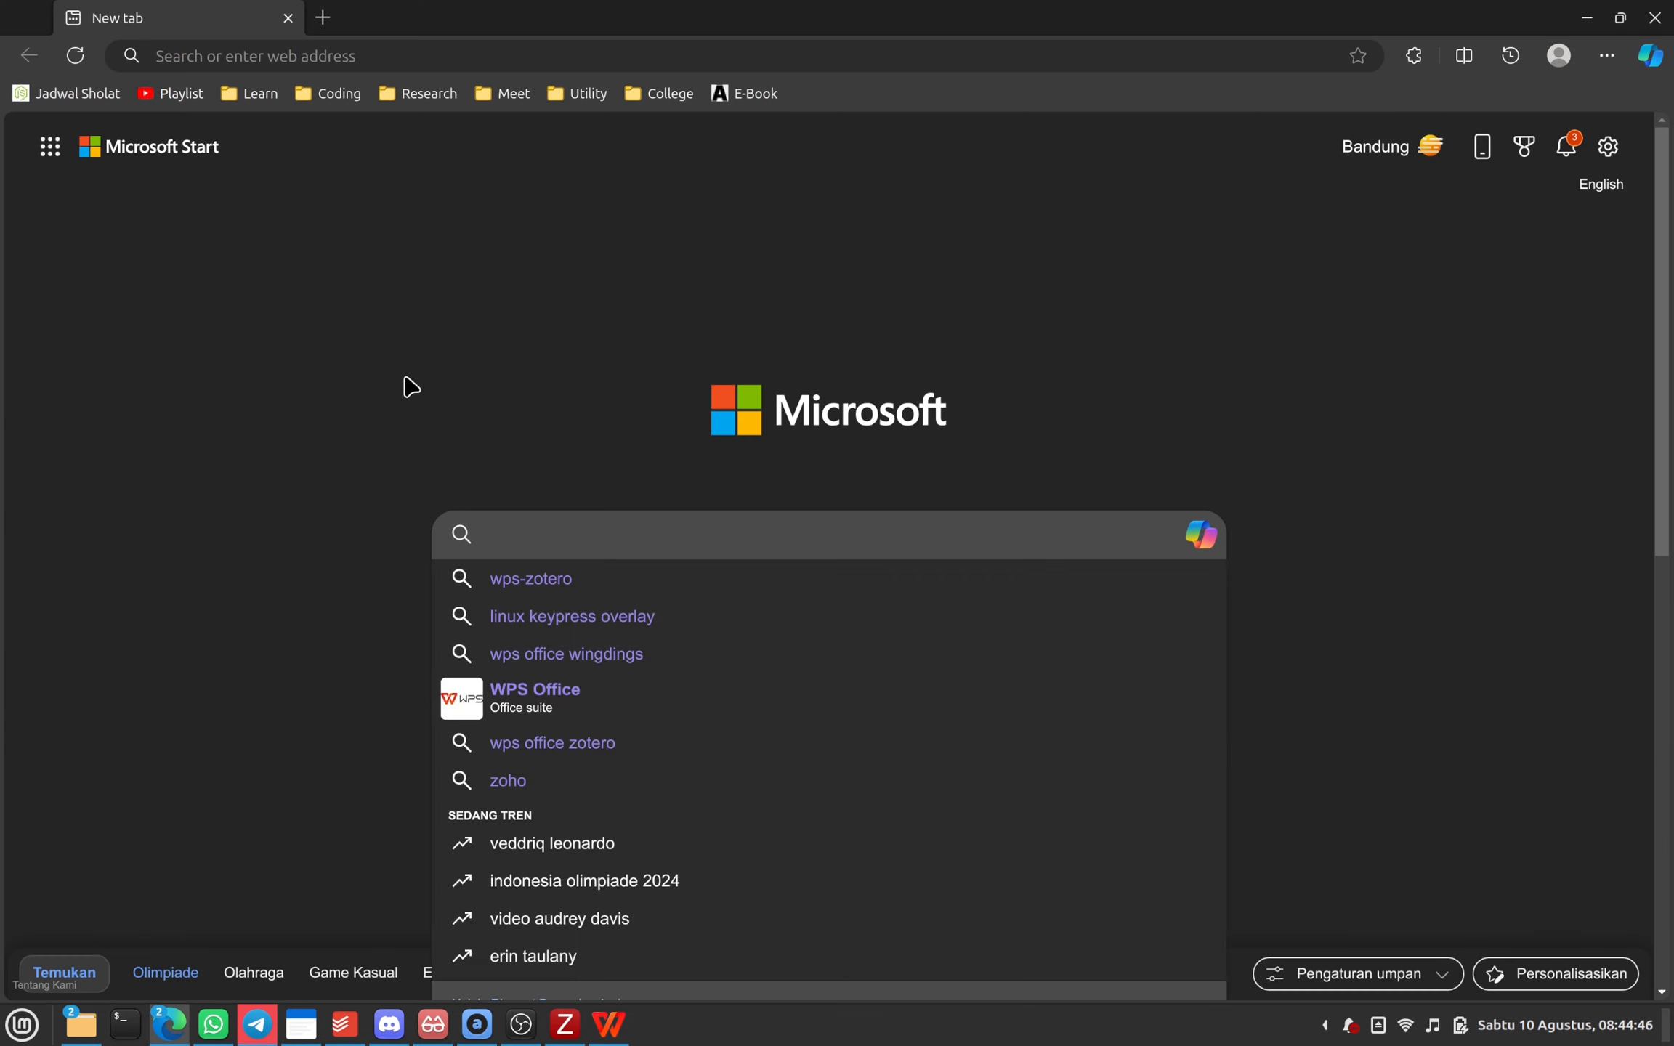
{"action": "type", "text": "wp"}
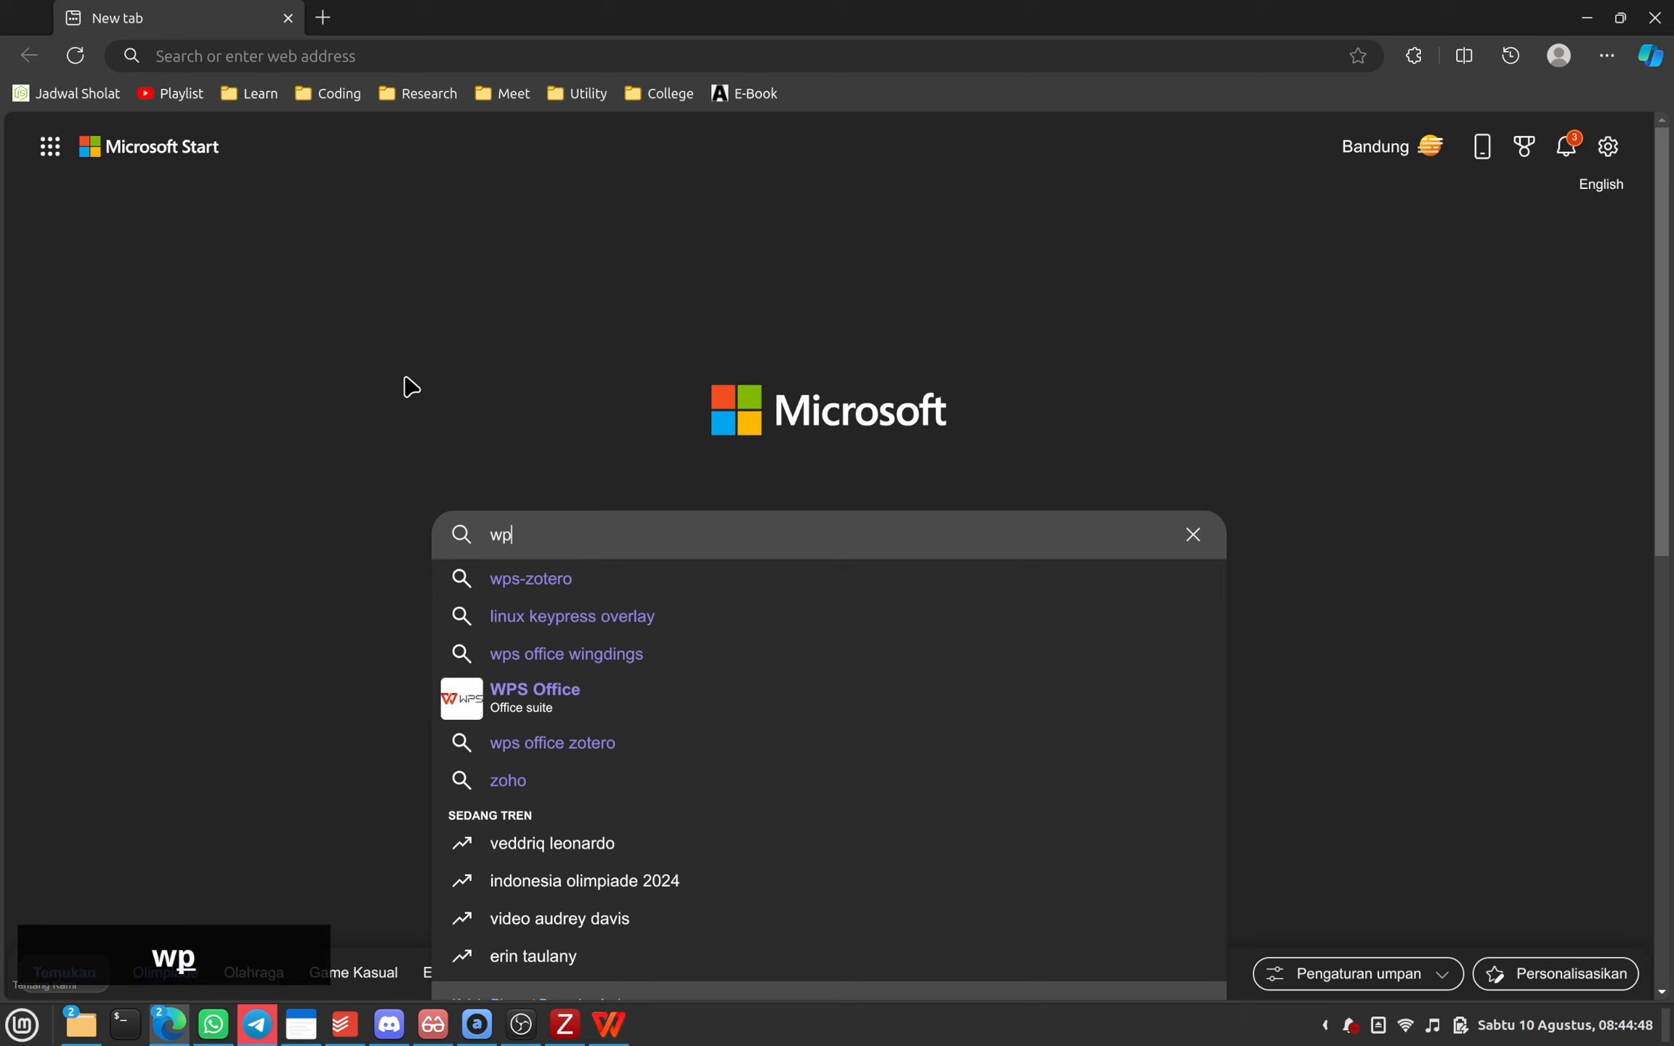
{"action": "type", "text": "s-zotero"}
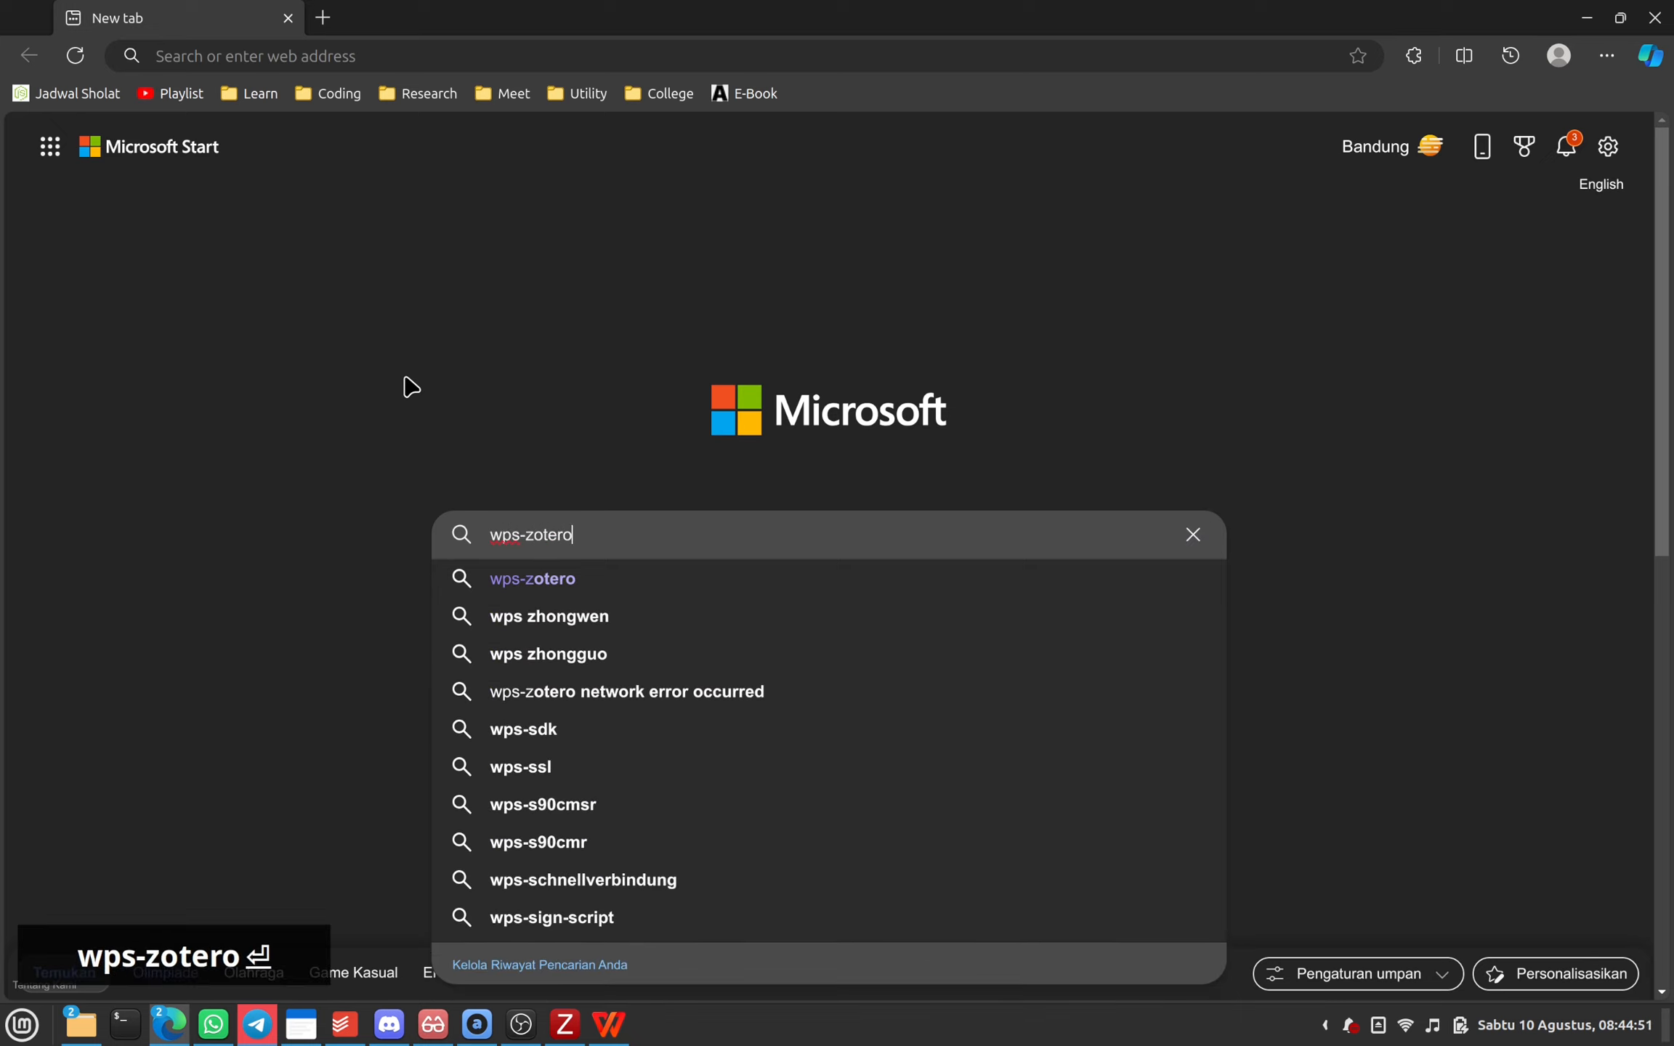
{"action": "key", "text": "Return"}
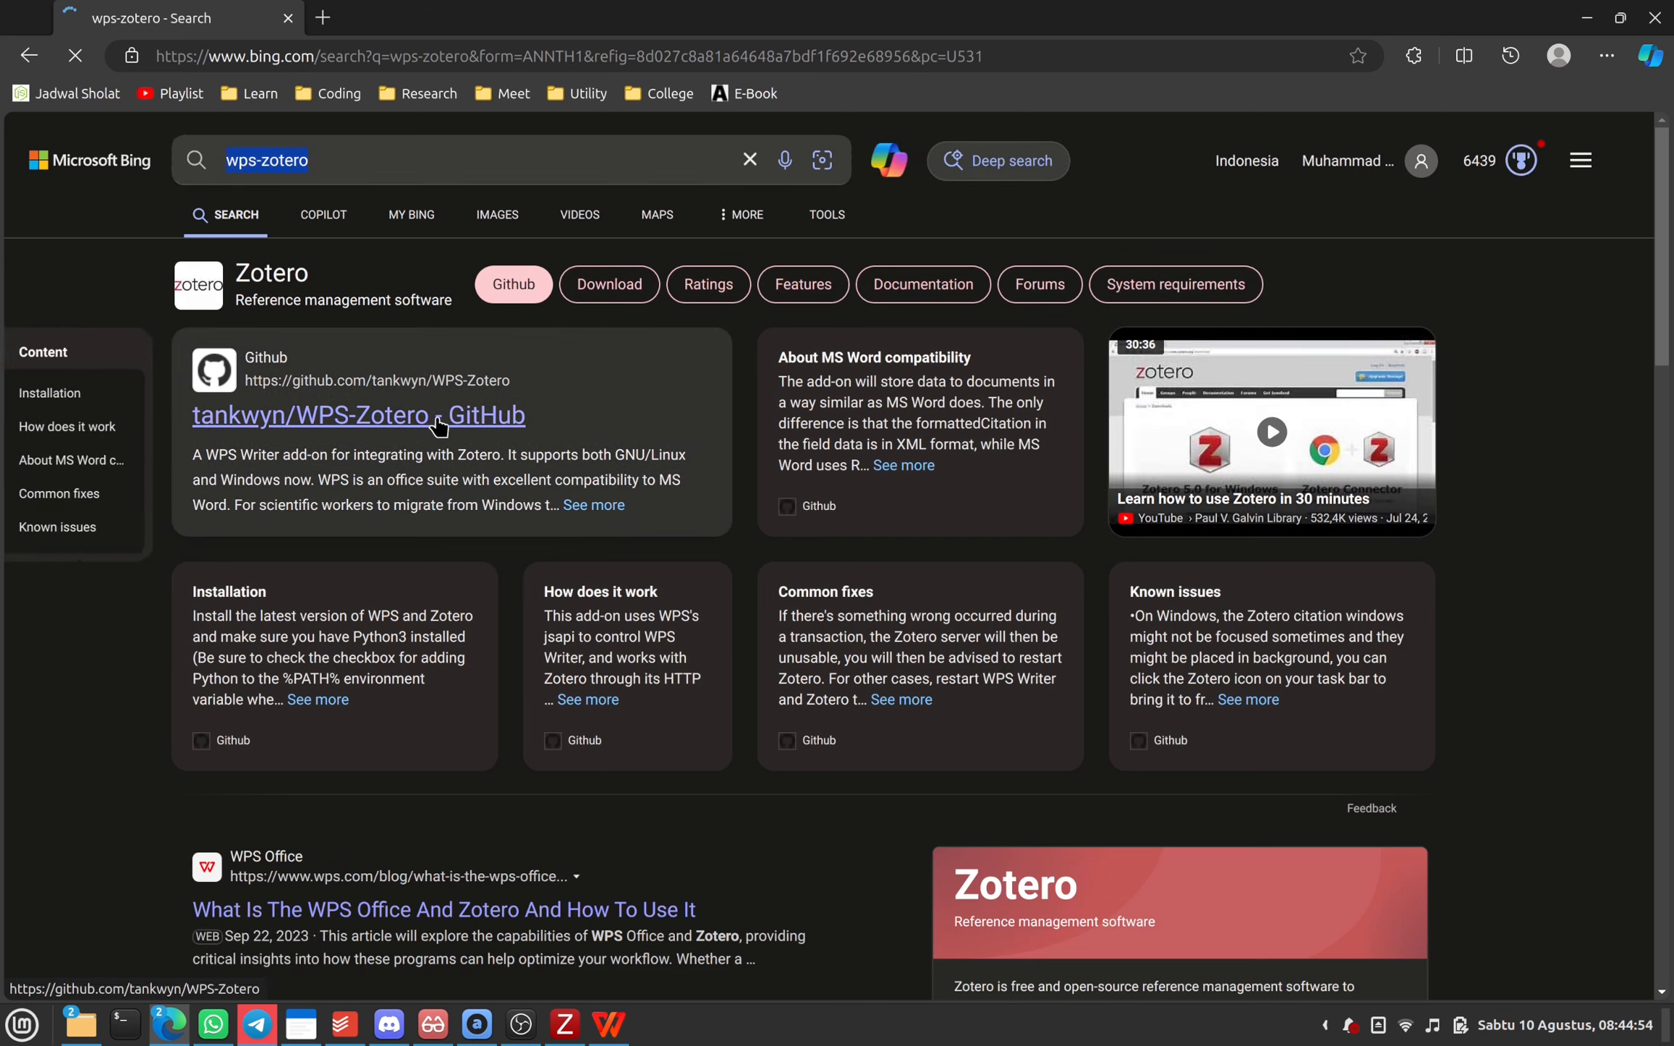
{"action": "left_click", "coordinate": [390, 420]}
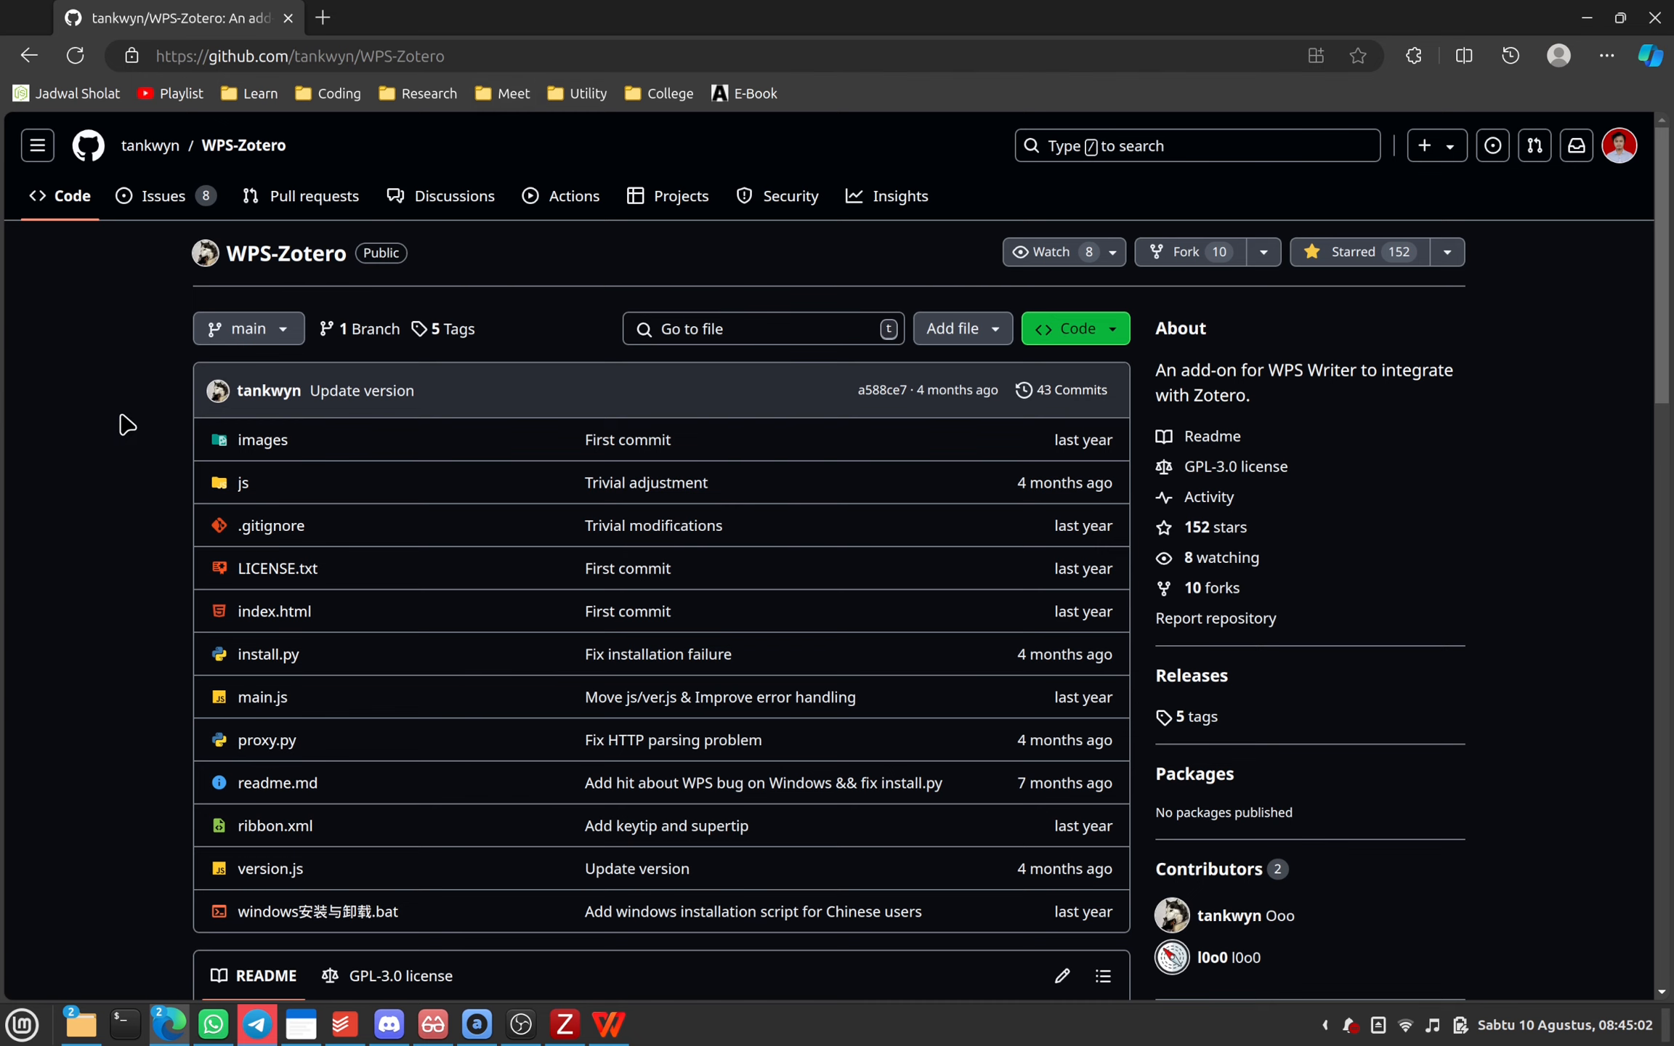
- Read the Python3 requirement in the README's Installation section and check the installed version in the Terminal with python3 --version
{"action": "scroll", "coordinate": [127, 425], "scroll_direction": "down", "scroll_amount": 10}
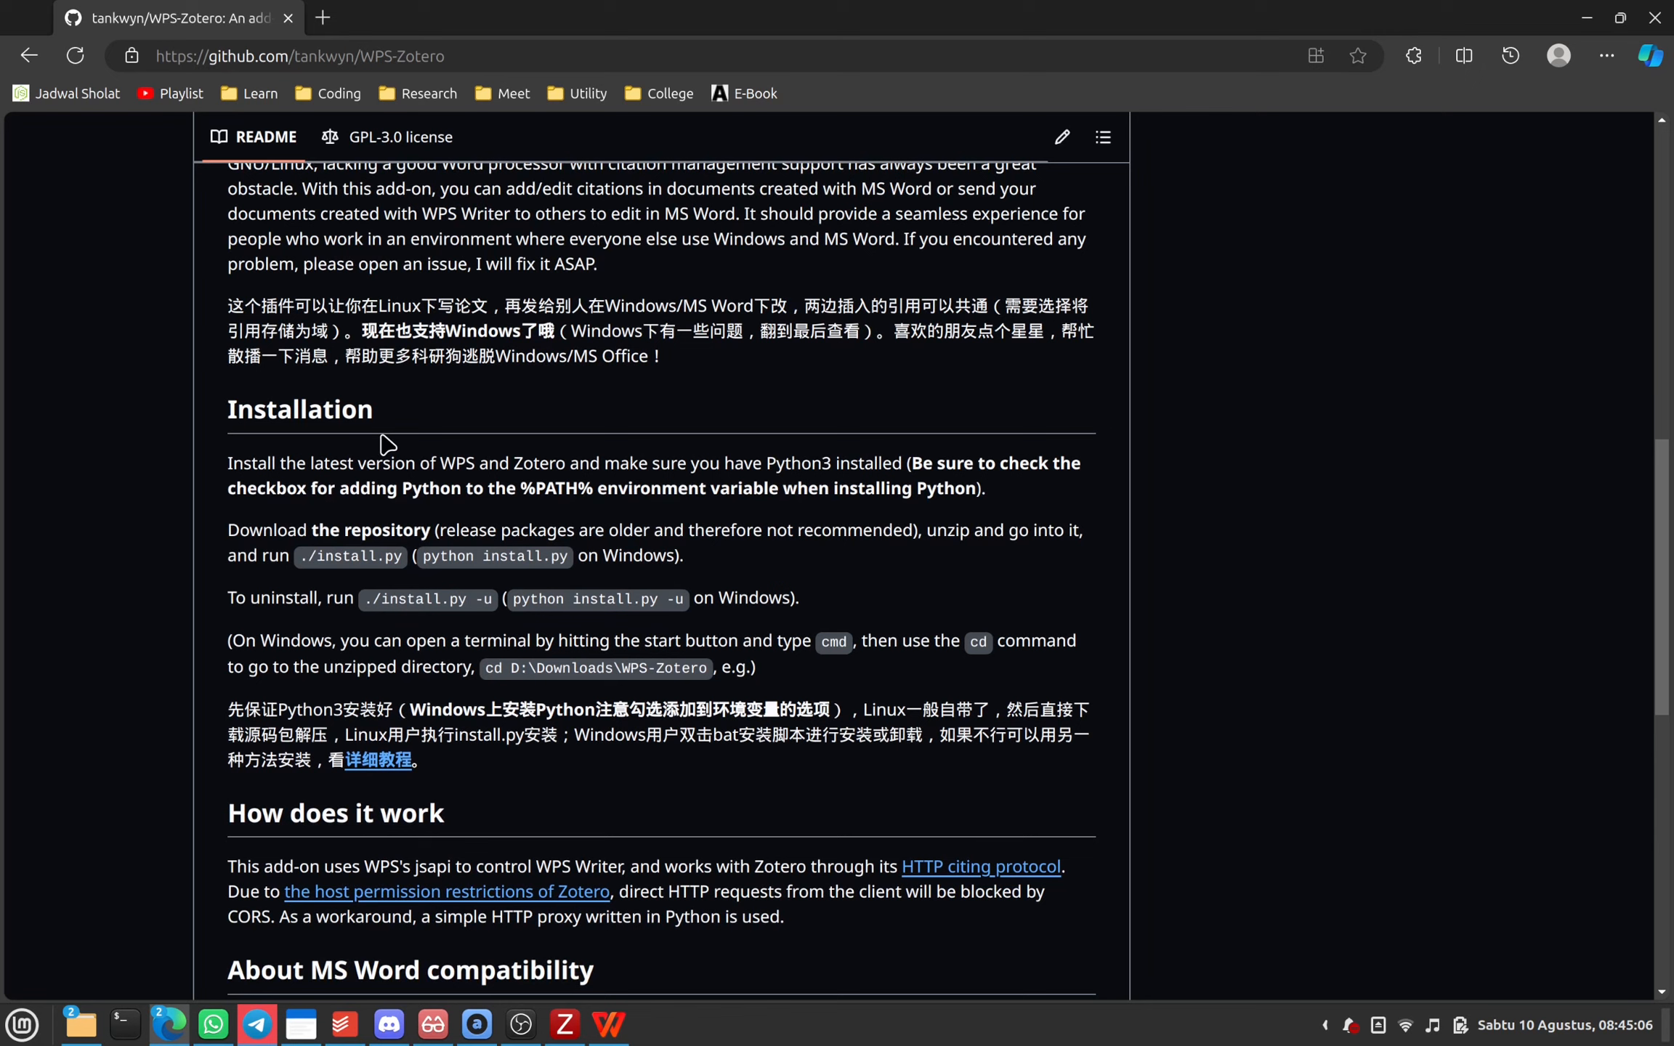
{"action": "double_click", "coordinate": [803, 465]}
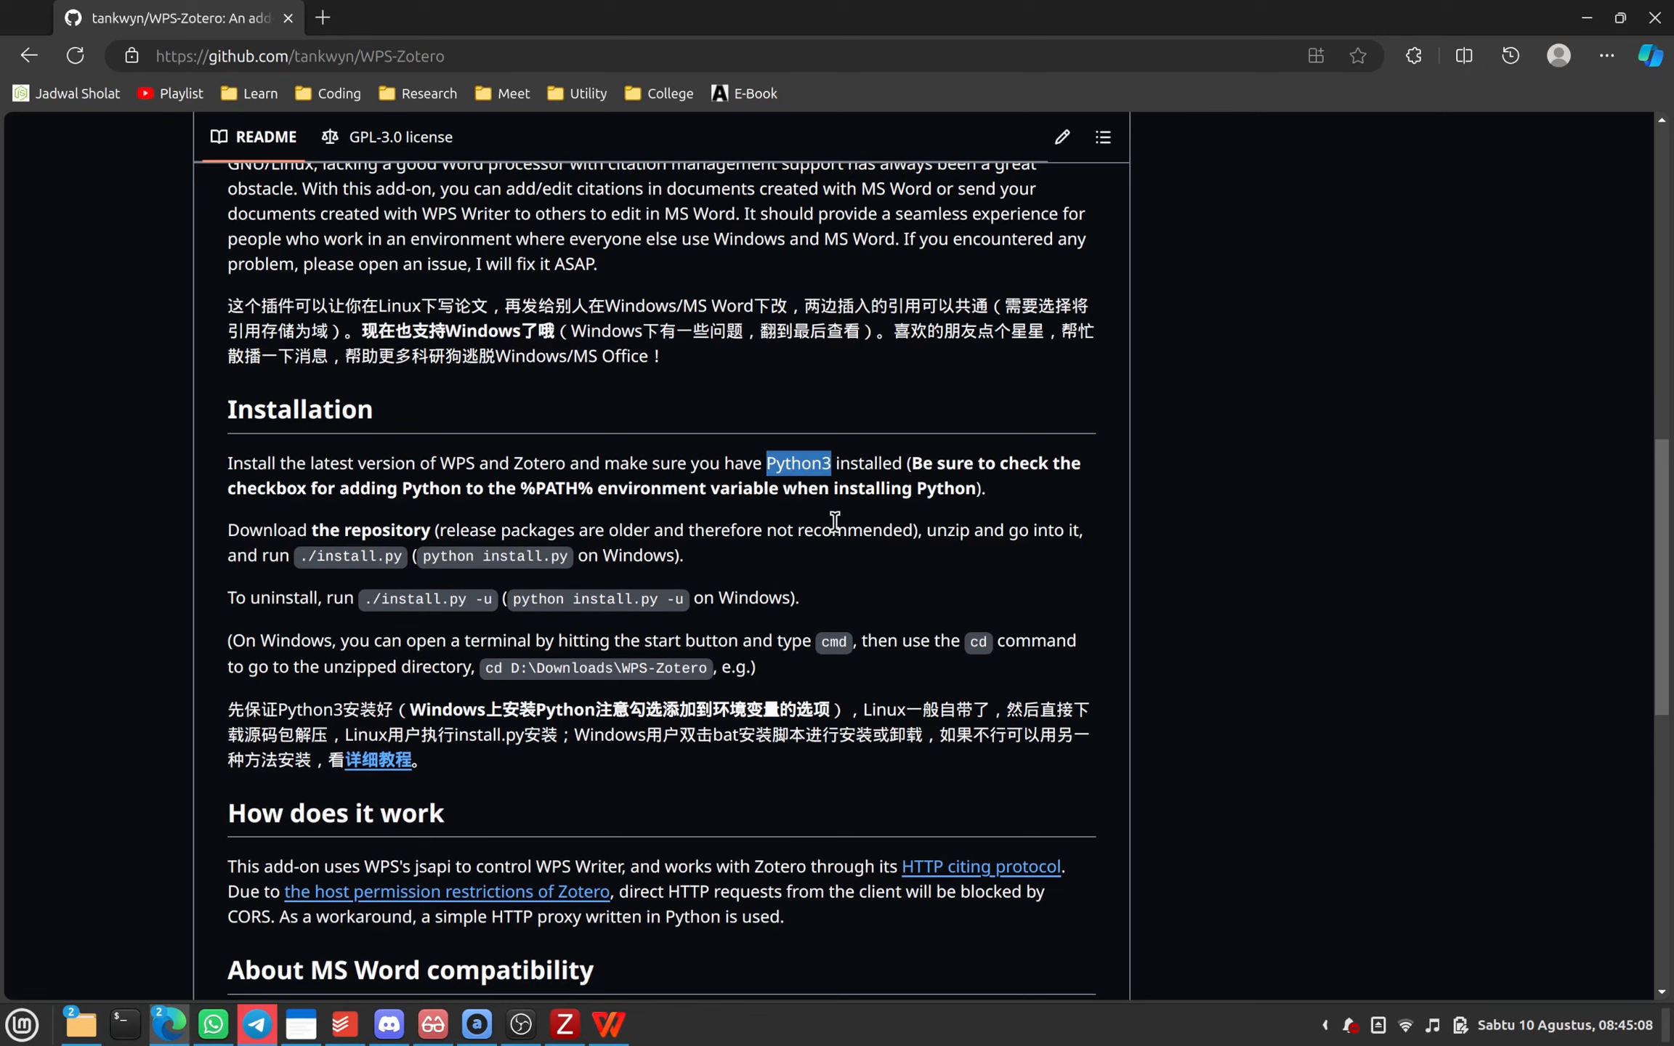
{"action": "left_click", "coordinate": [126, 1018]}
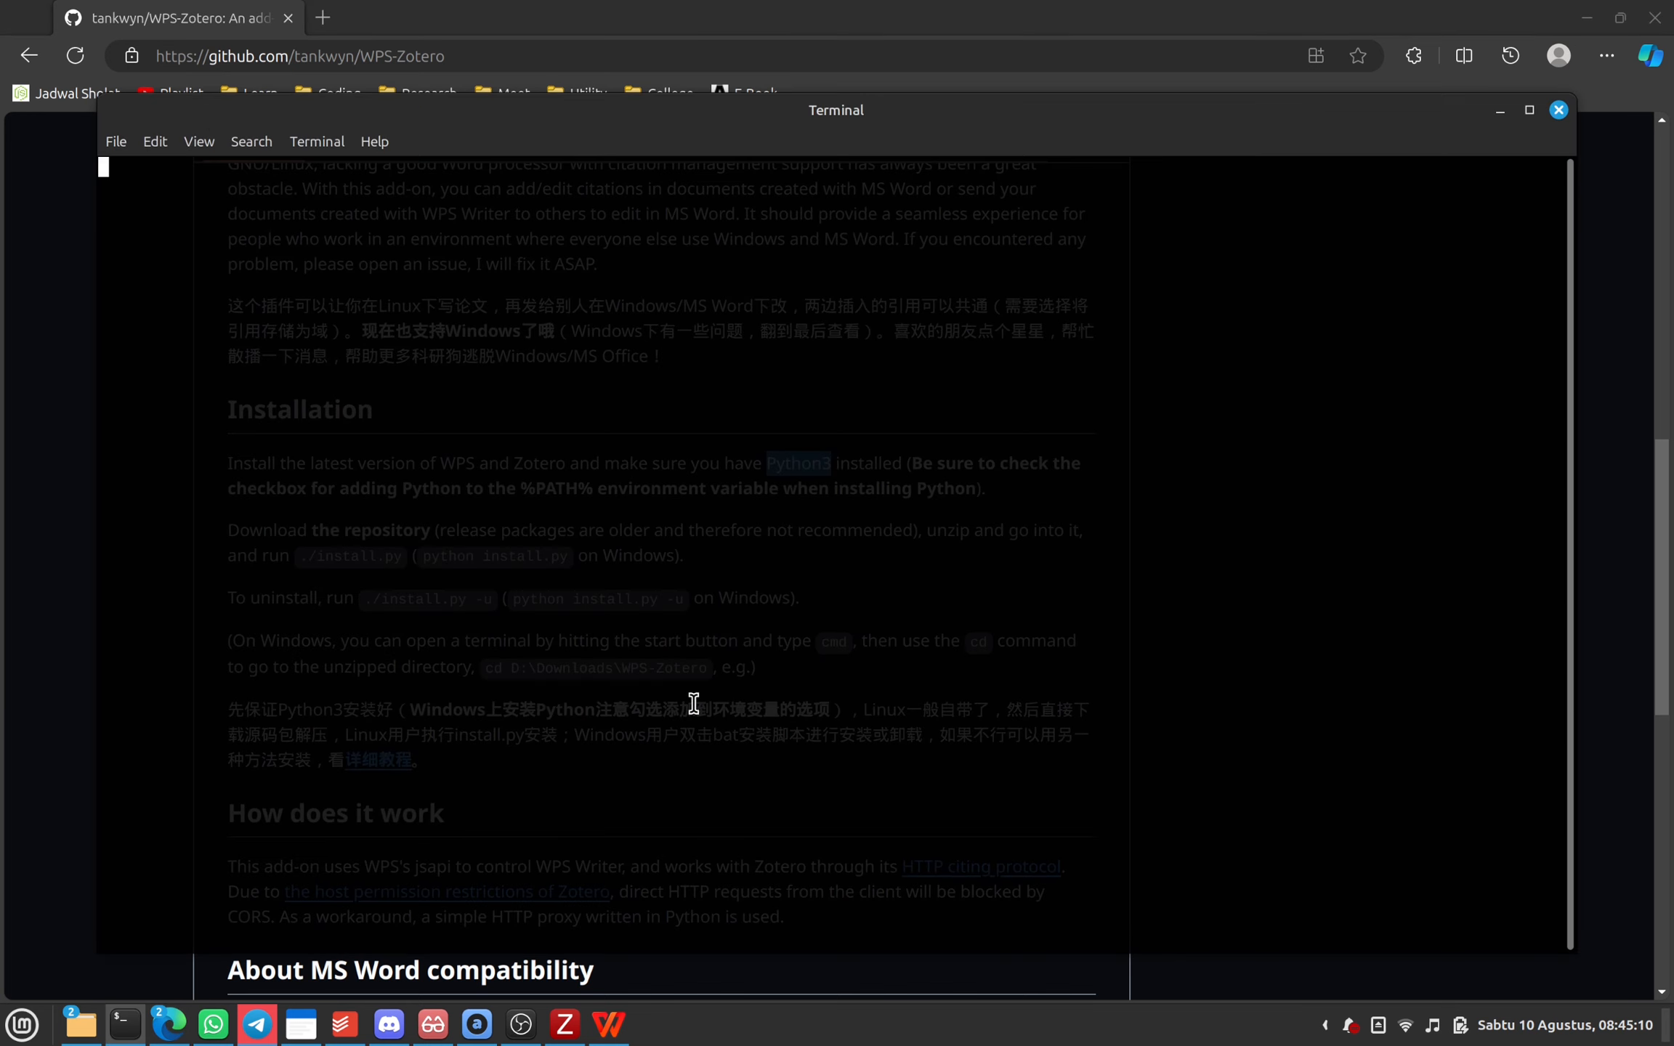
{"action": "type", "text": "python3 --version"}
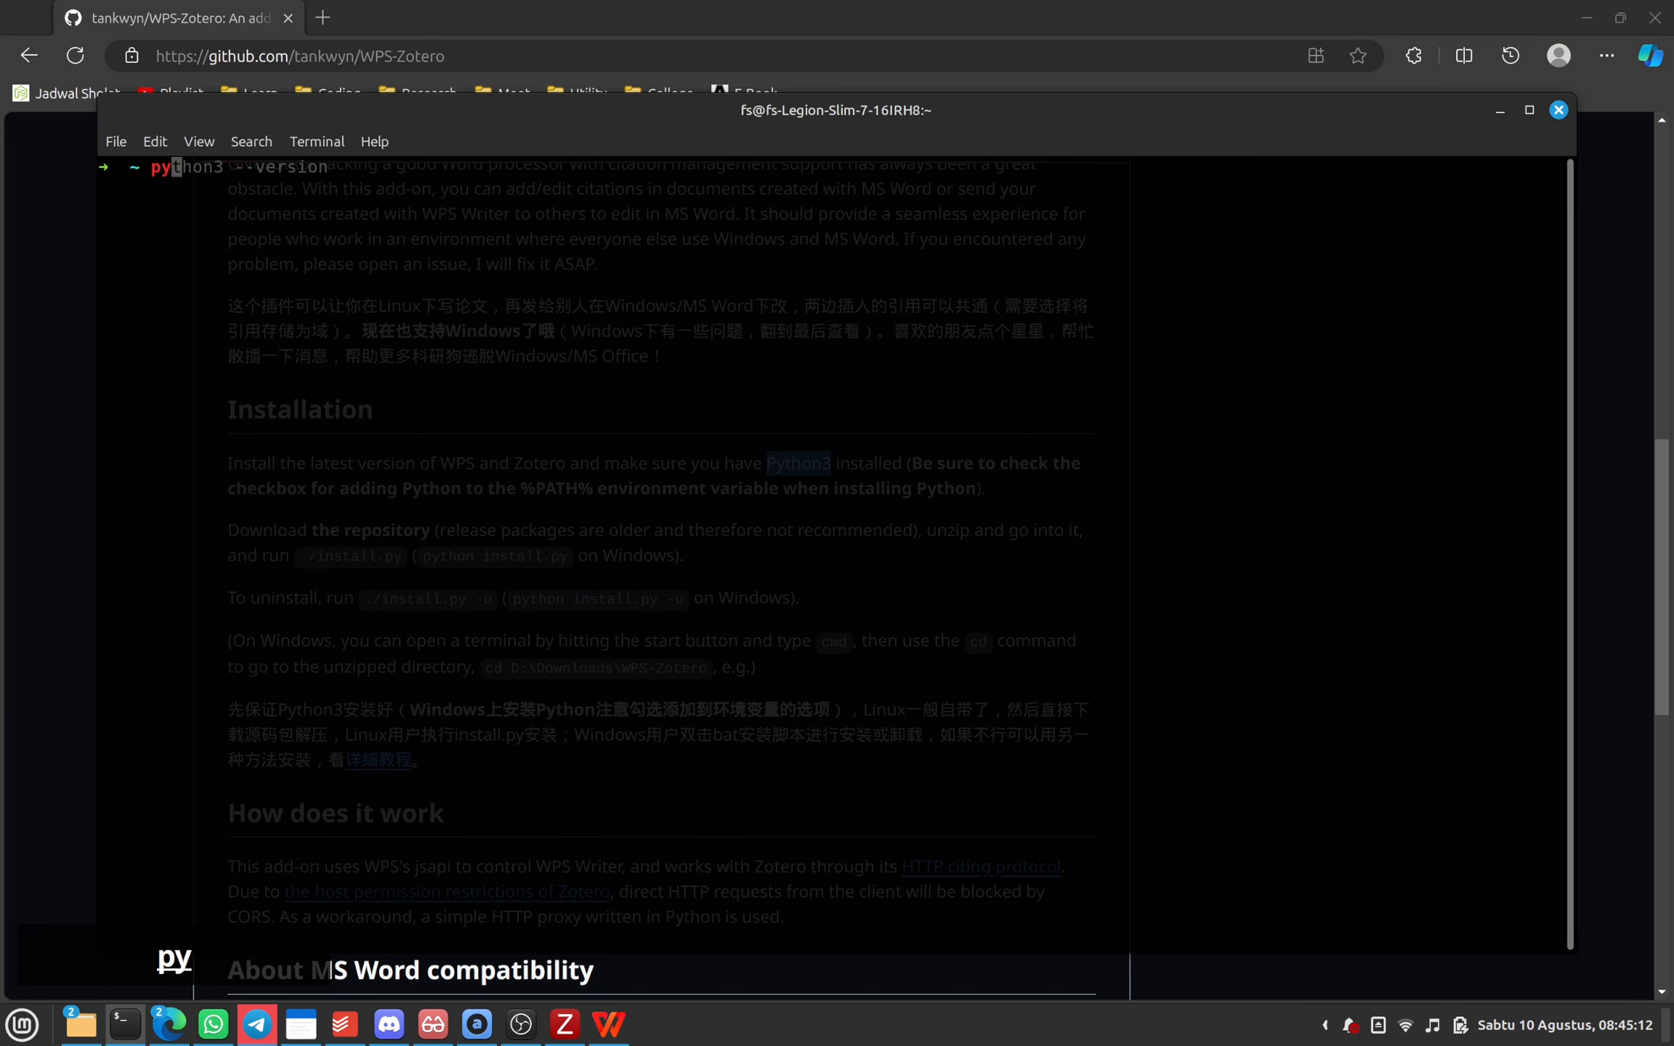
{"action": "key", "text": "Return"}
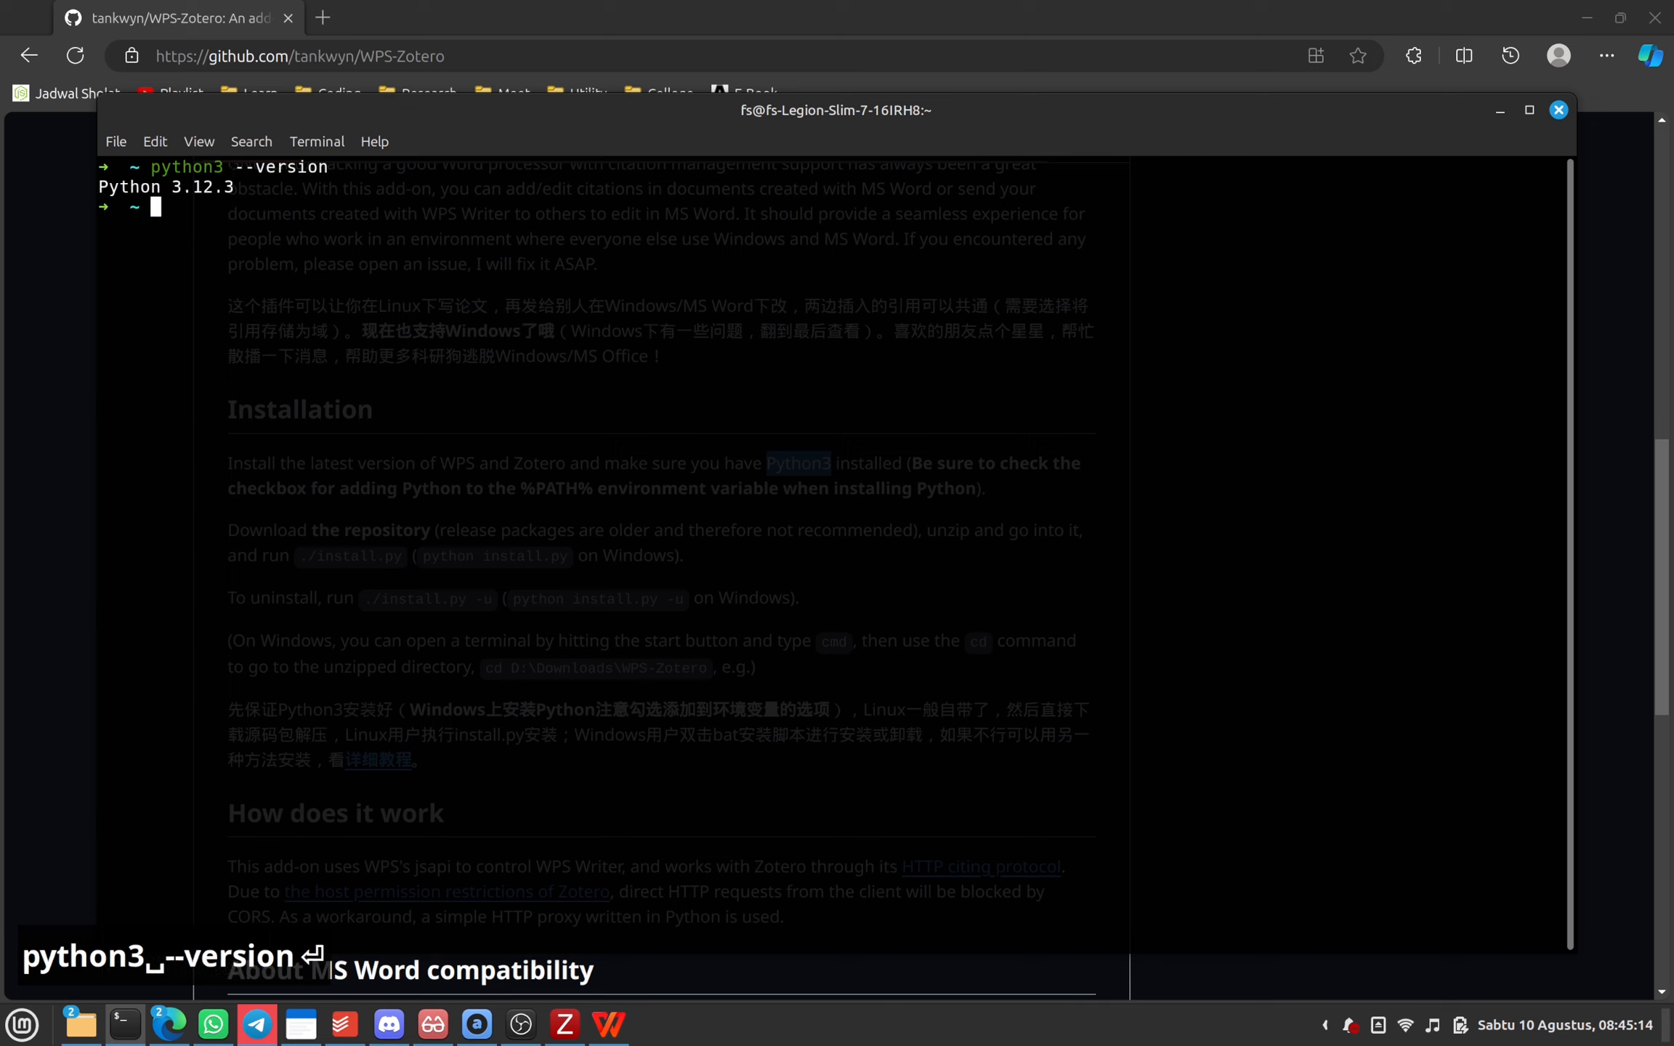
{"action": "triple_click", "coordinate": [118, 193]}
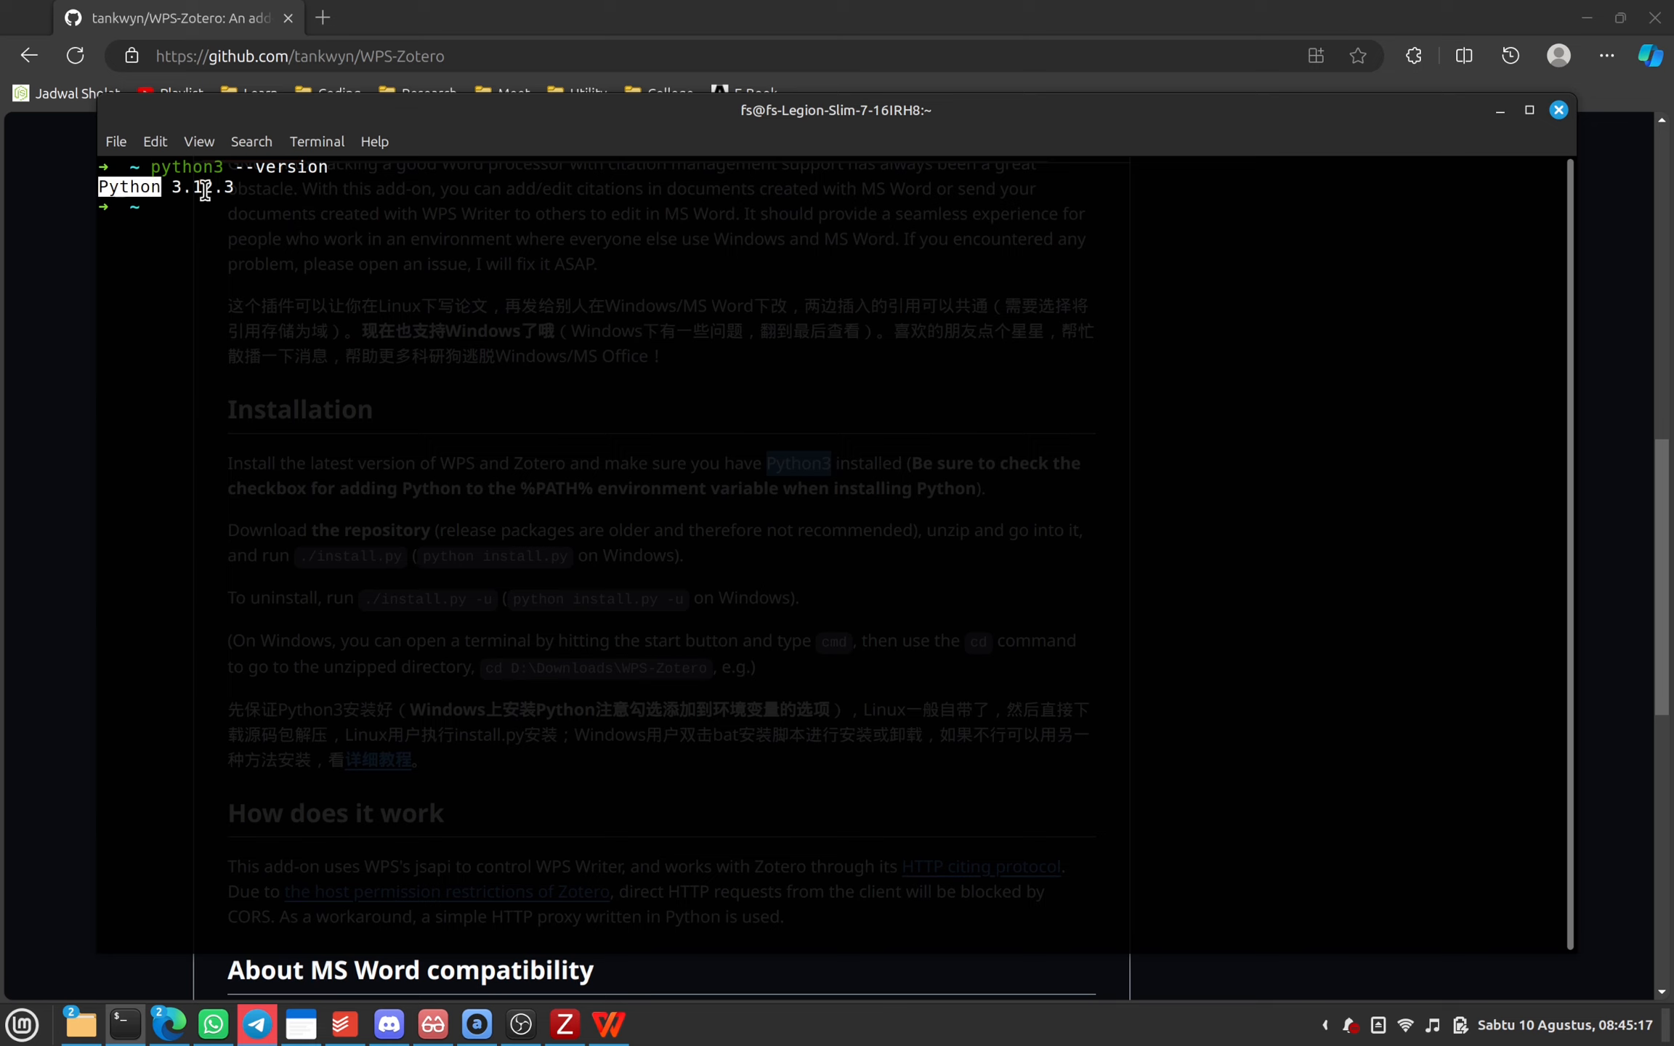
{"action": "left_click", "coordinate": [332, 290]}
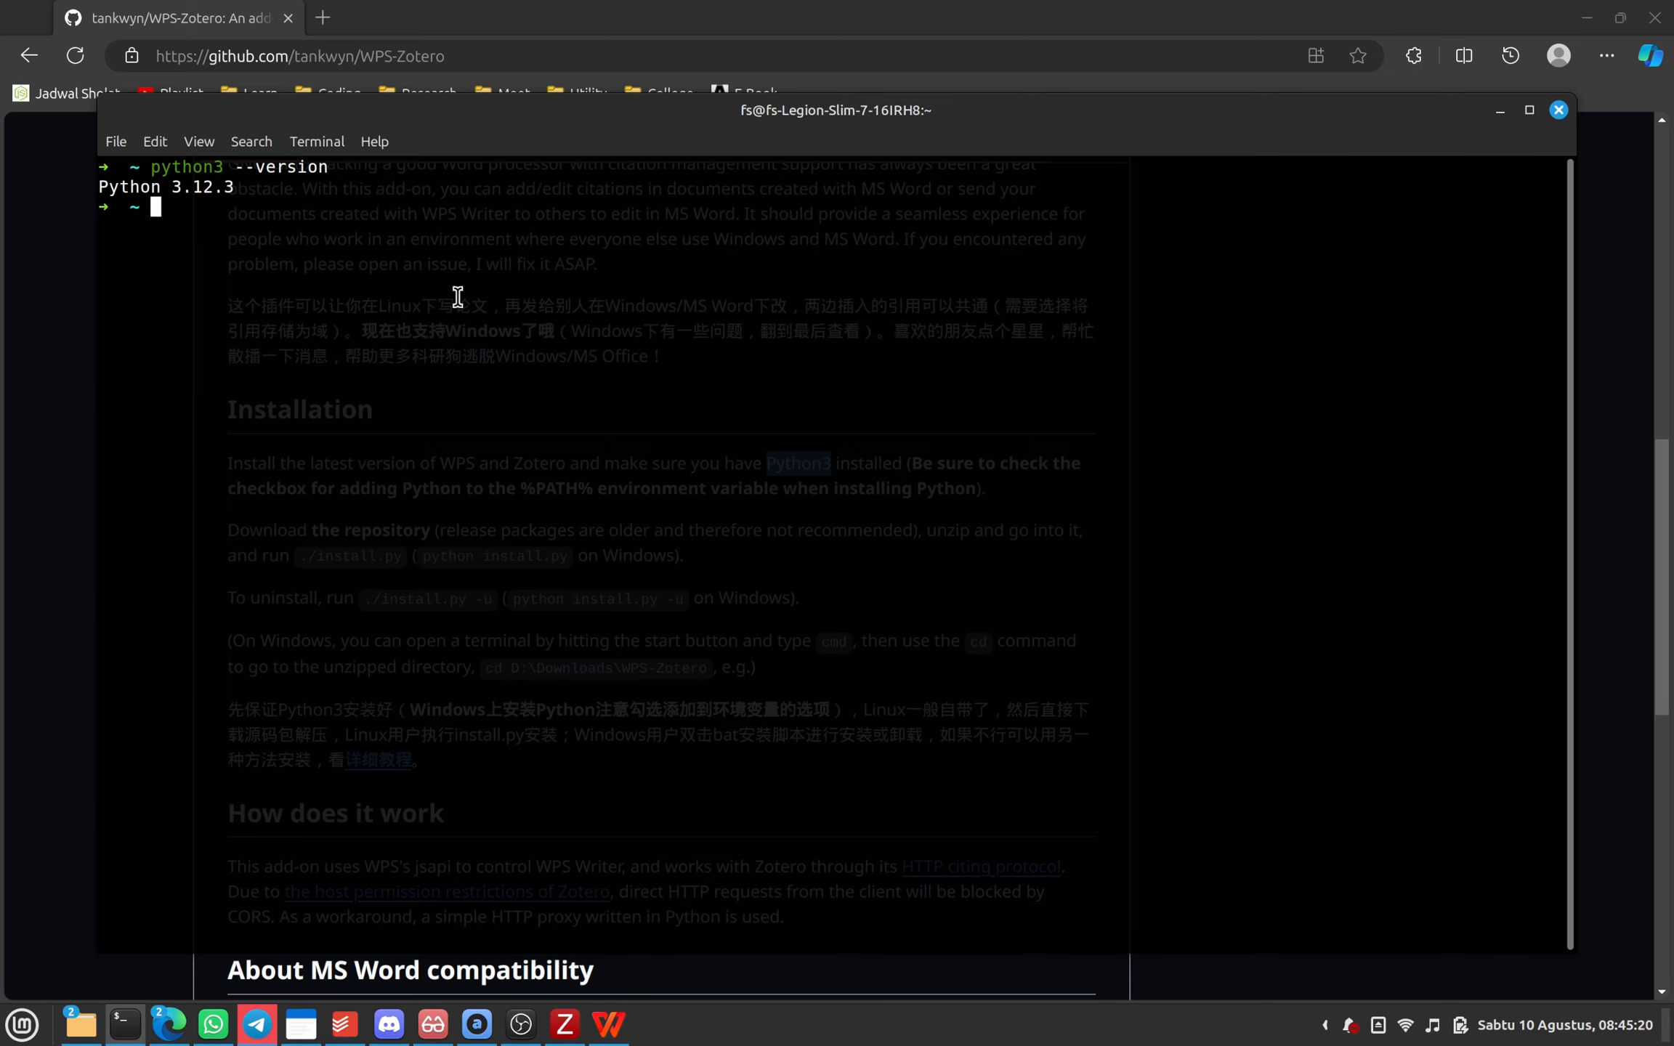
- Back in the browser, review the README's download instruction and copy the WPS-Zotero repository's GitHub CLI clone command
{"action": "left_click", "coordinate": [45, 411]}
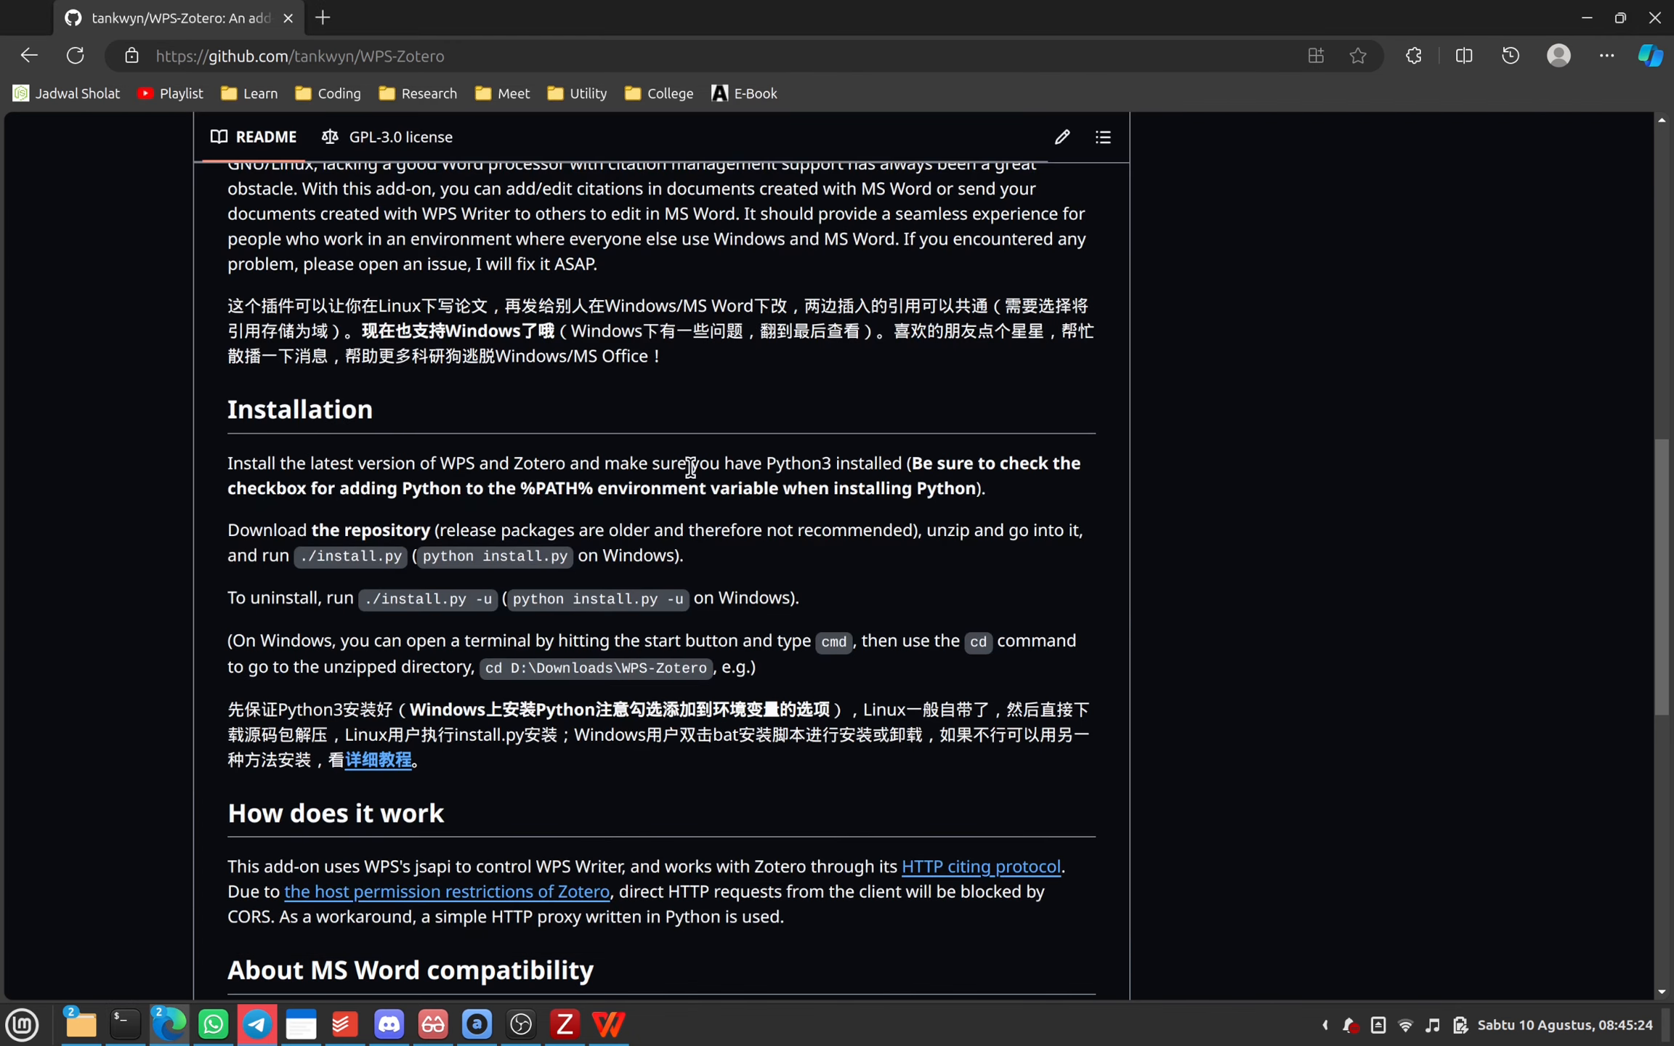
{"action": "left_click_drag", "start_coordinate": [230, 528], "coordinate": [391, 525]}
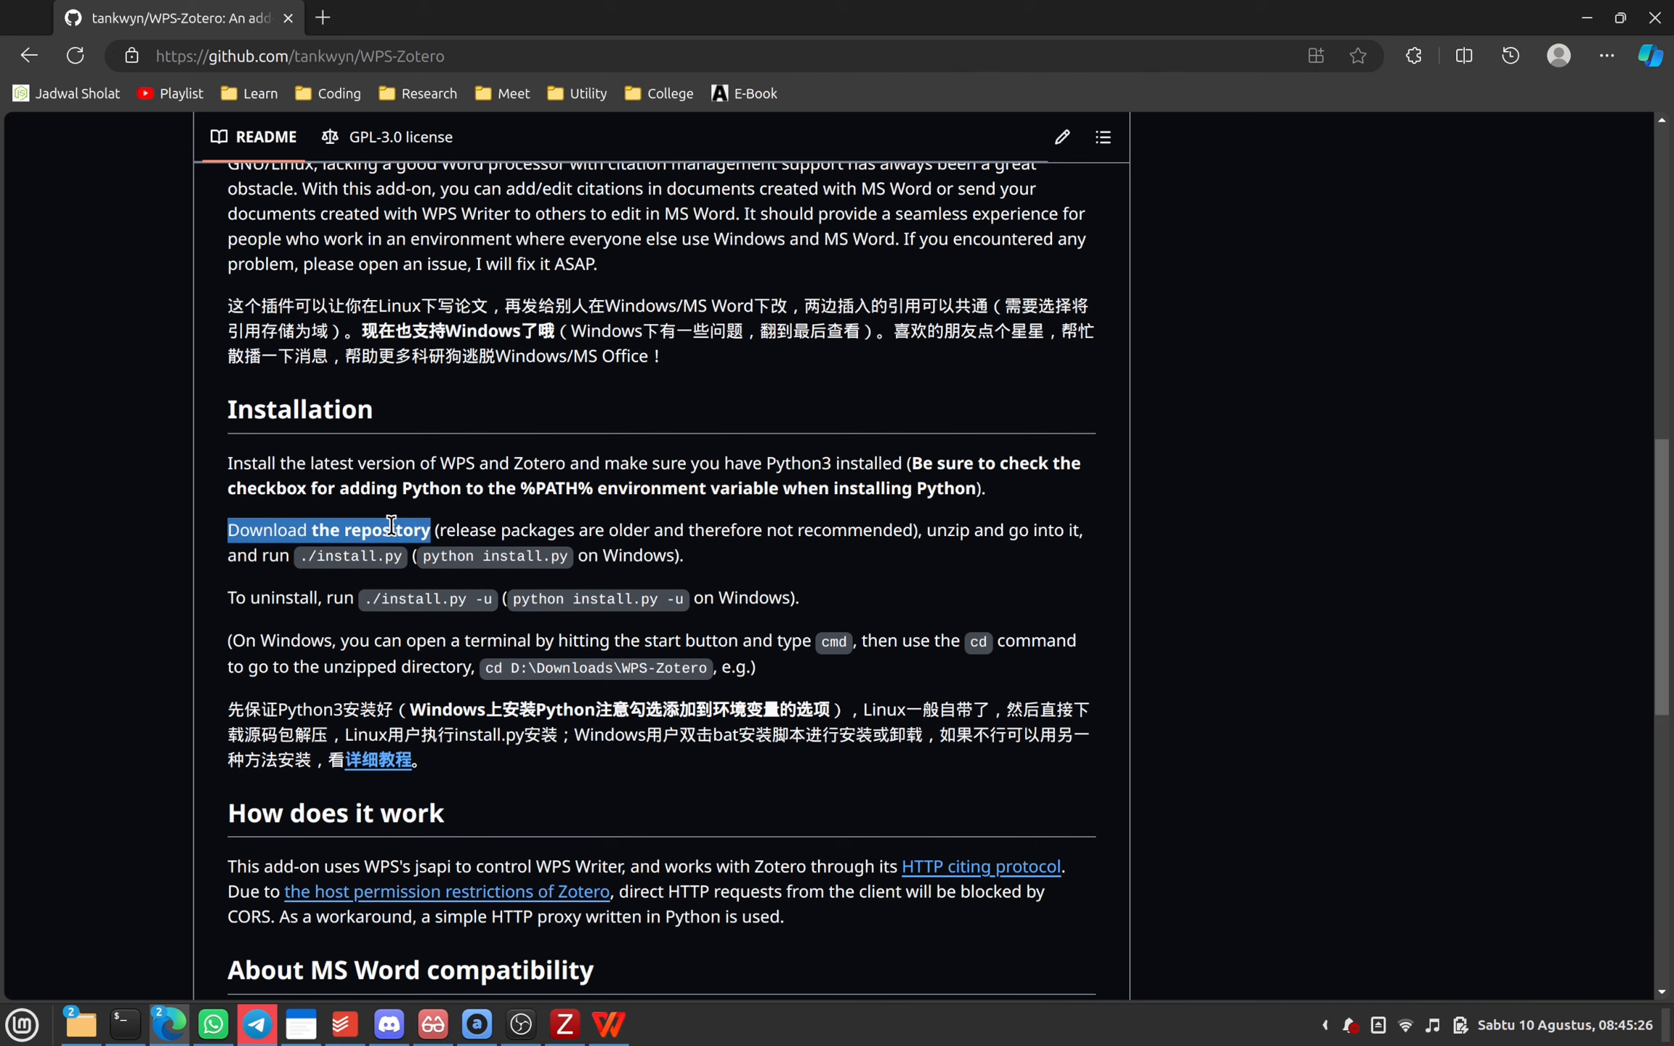
{"action": "left_click", "coordinate": [895, 574]}
{"action": "scroll", "coordinate": [945, 581], "scroll_direction": "up", "scroll_amount": 10}
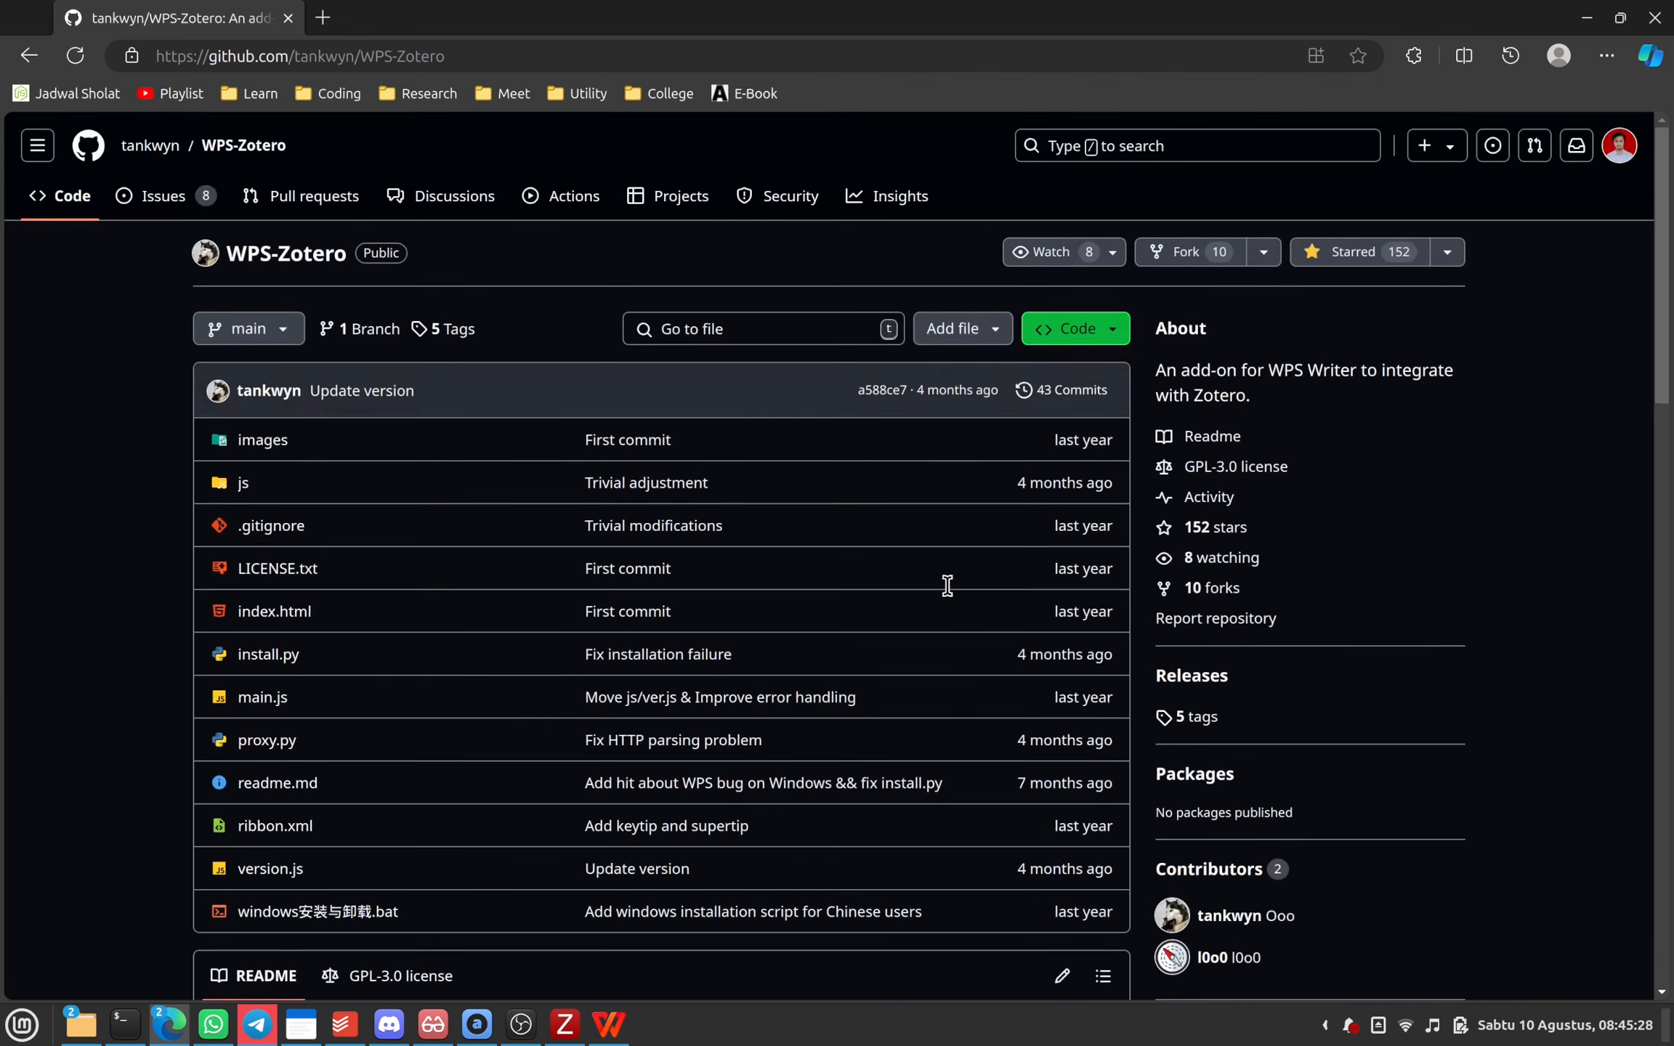
{"action": "left_click", "coordinate": [1092, 347]}
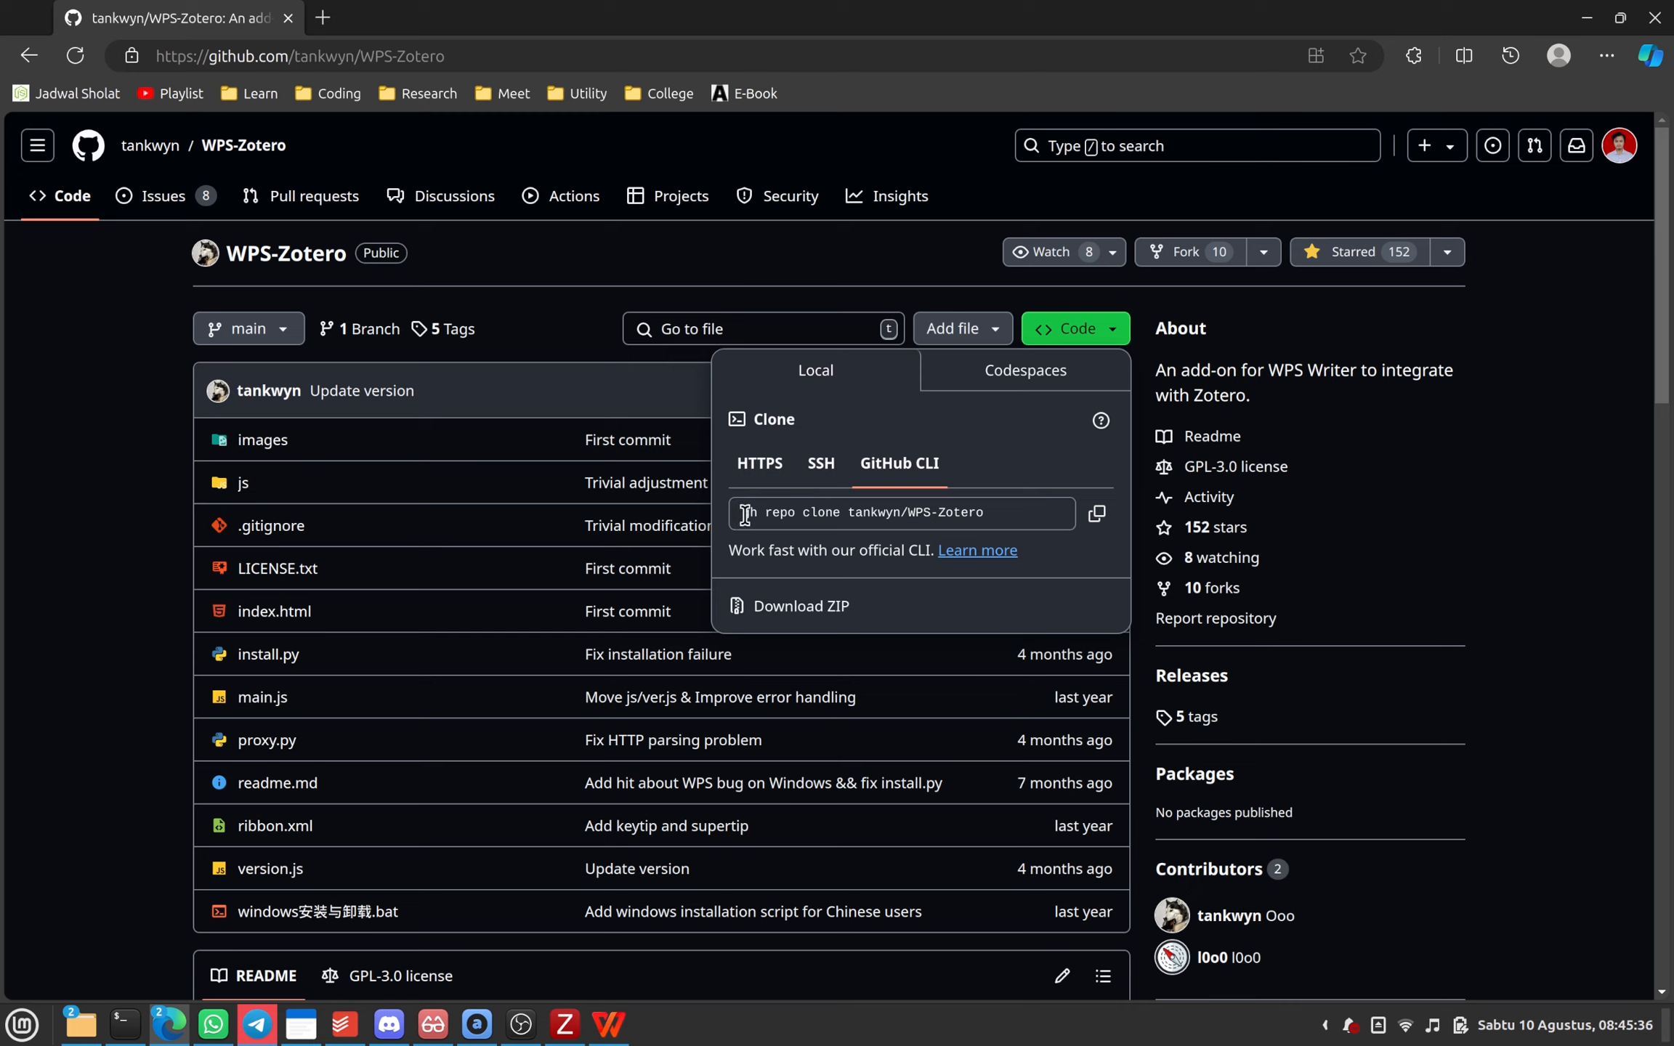
{"action": "left_click", "coordinate": [1096, 518]}
{"action": "left_click", "coordinate": [131, 748]}
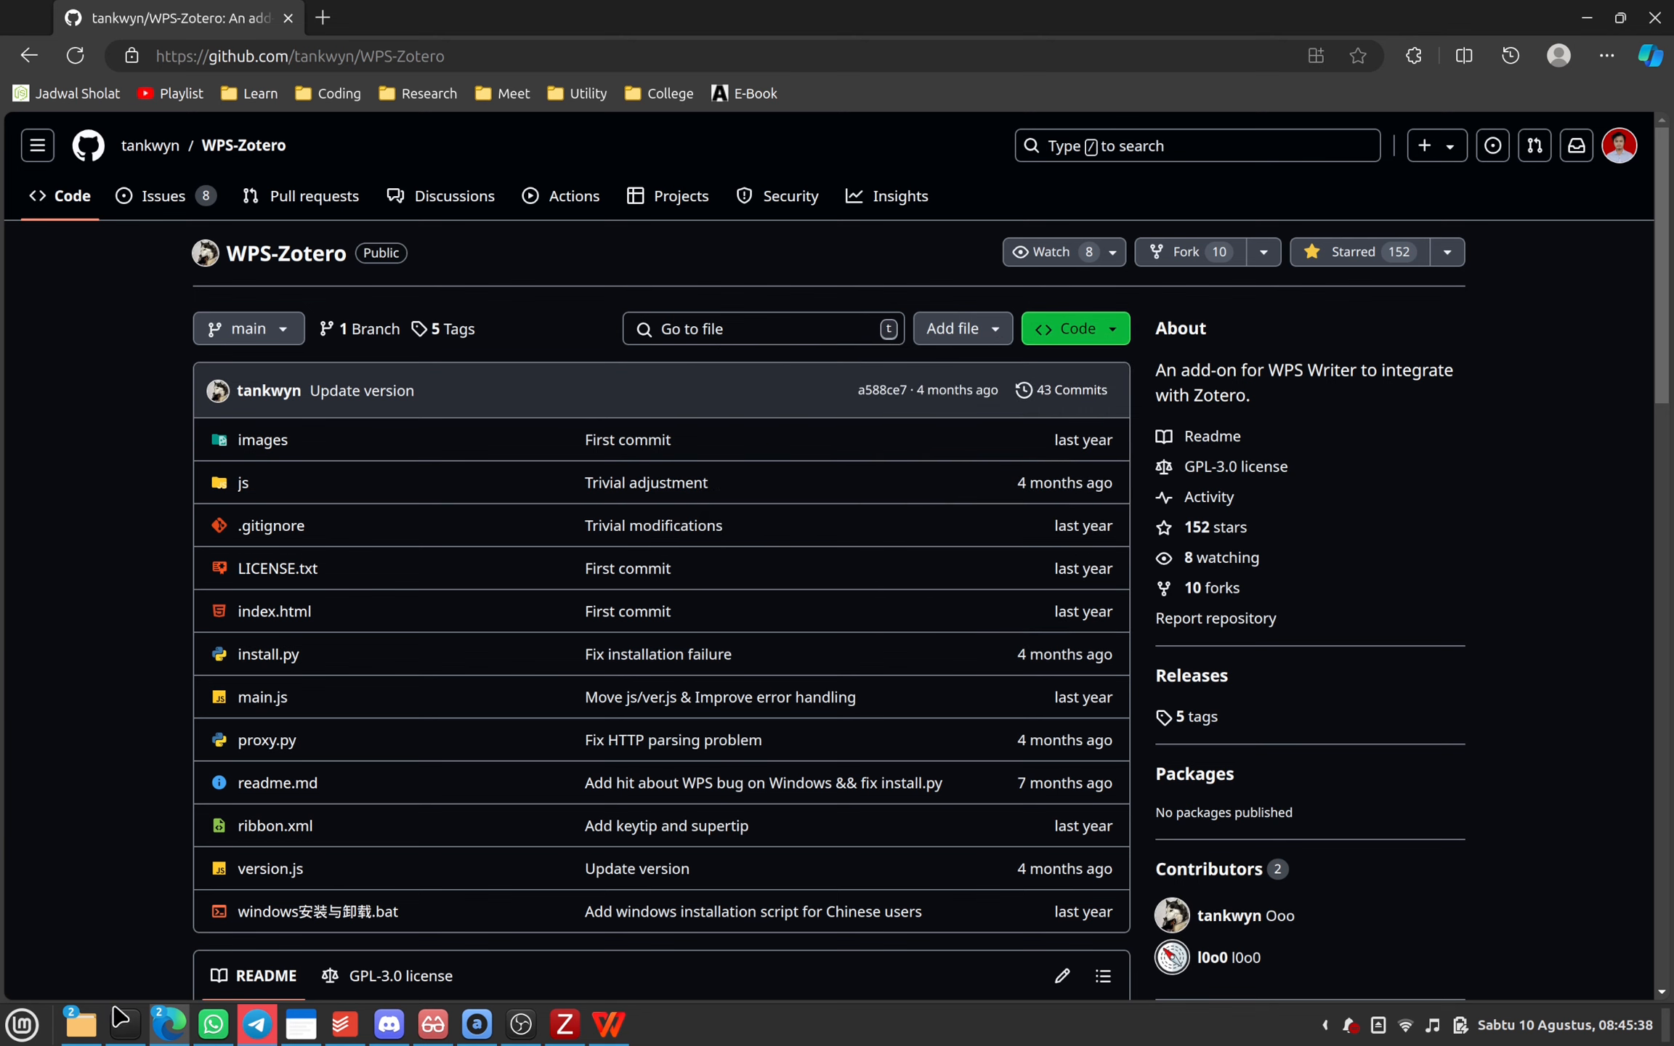
- Switch to the Terminal and change the working directory to Downloads
{"action": "left_click", "coordinate": [122, 1021]}
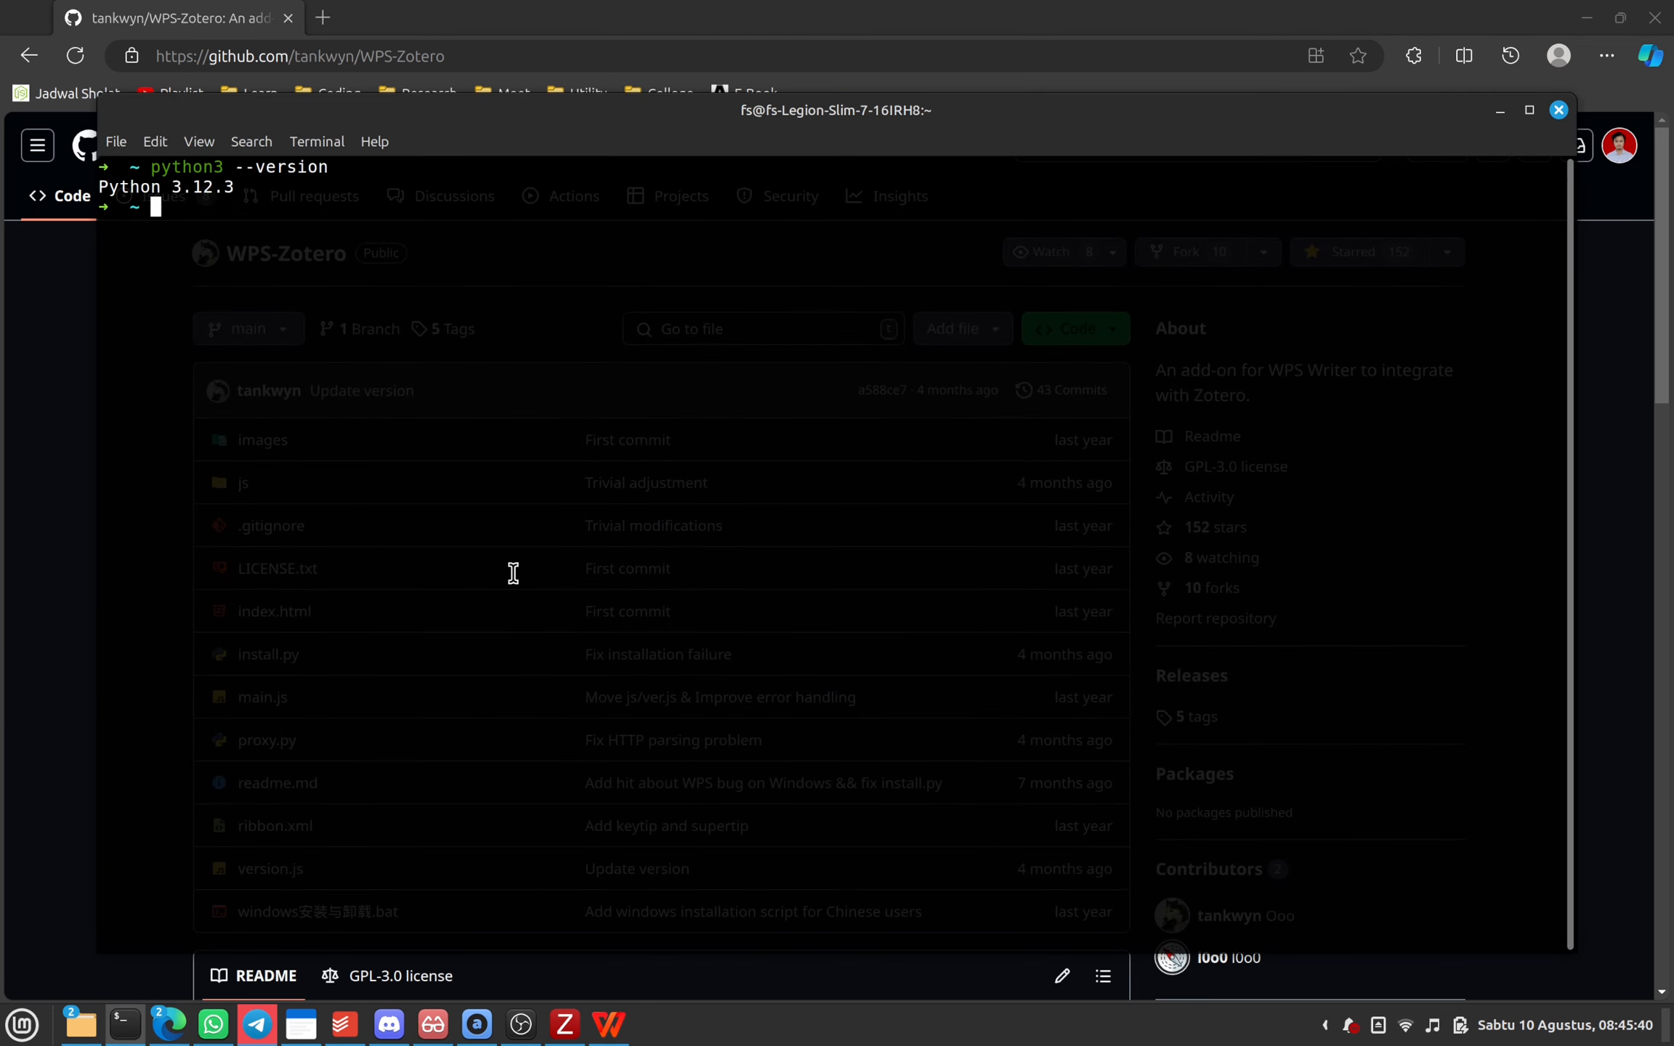
{"action": "type", "text": "cd Down"}
{"action": "key", "text": "Tab"}
{"action": "key", "text": "Return"}
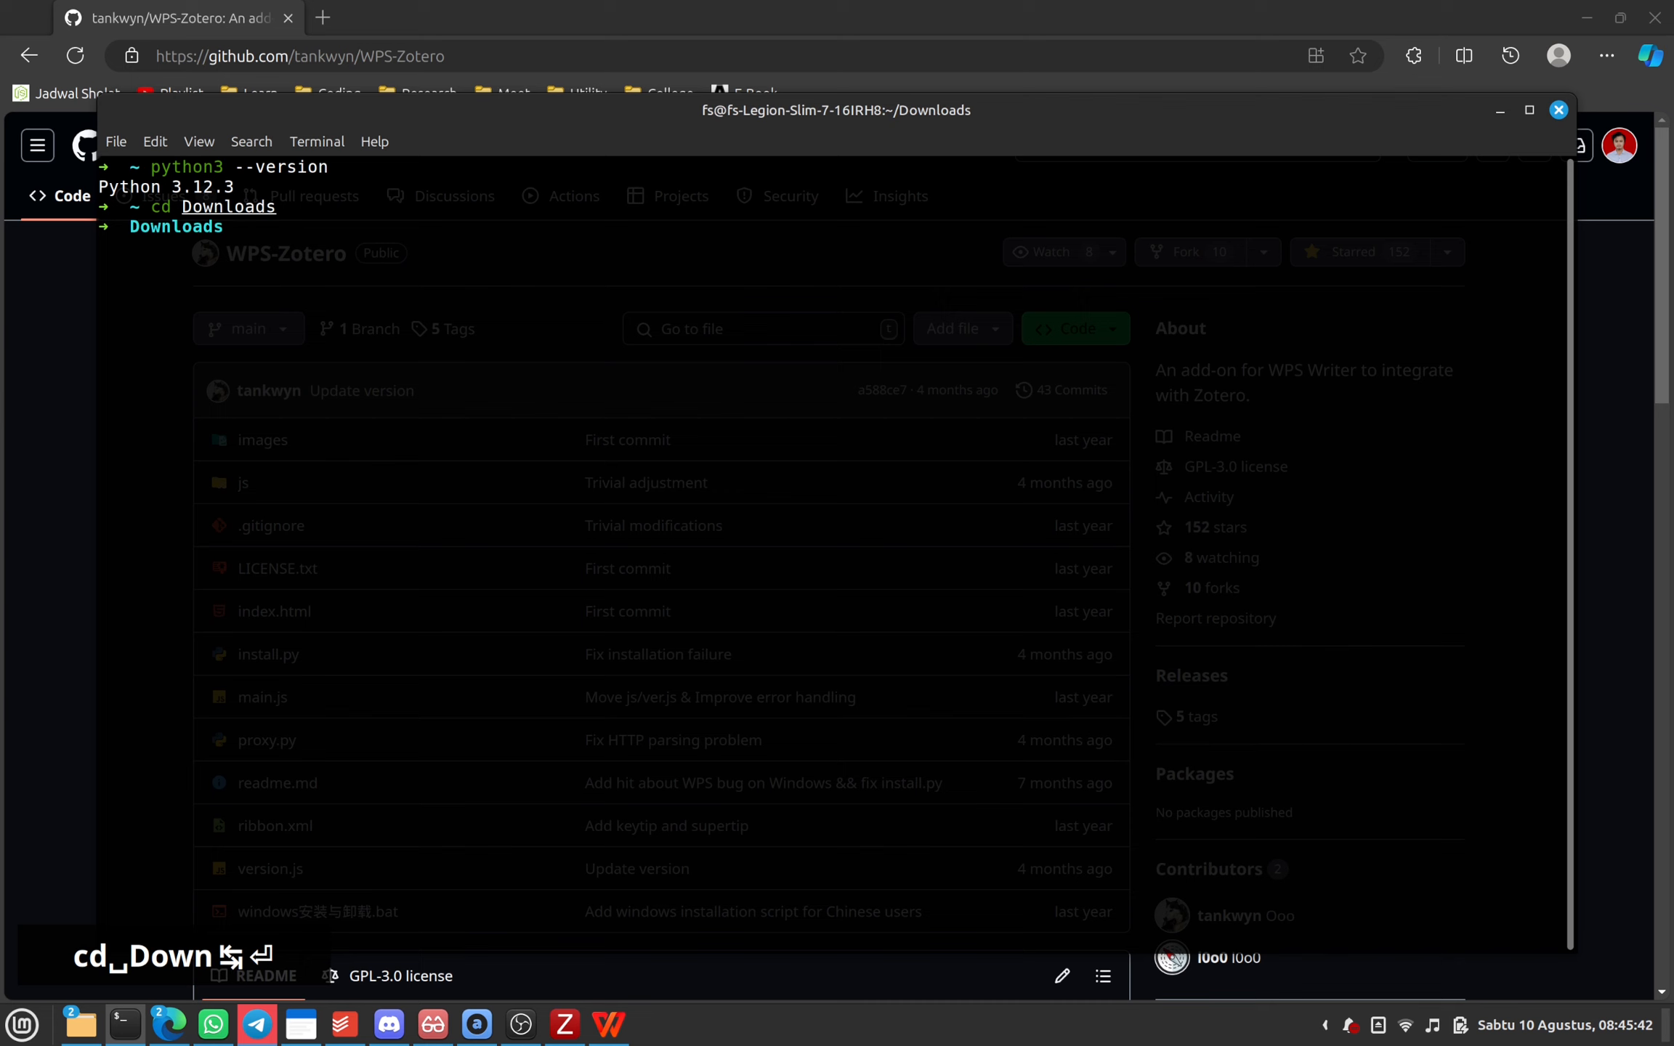
- Clone the tankwyn/WPS-Zotero repository into Downloads with the copied gh command and list the folder's contents
{"action": "key", "text": "ctrl+v"}
{"action": "key", "text": "Return"}
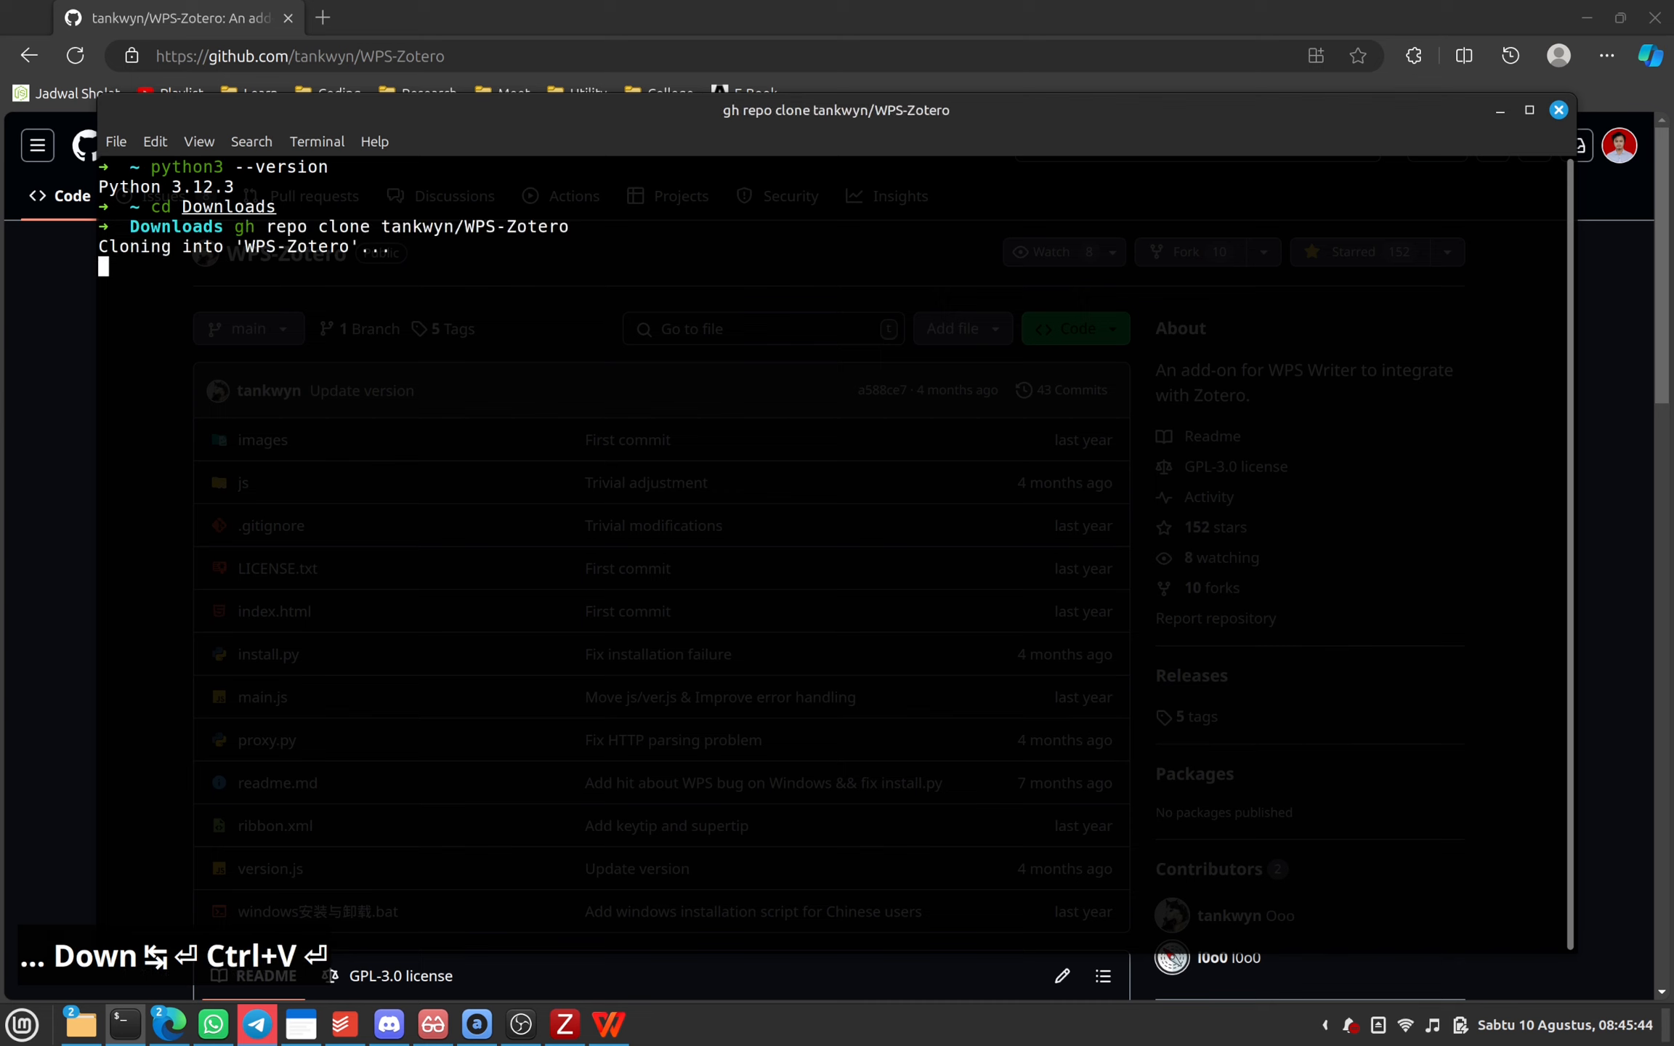
{"action": "type", "text": "ll"}
{"action": "key", "text": "Return"}
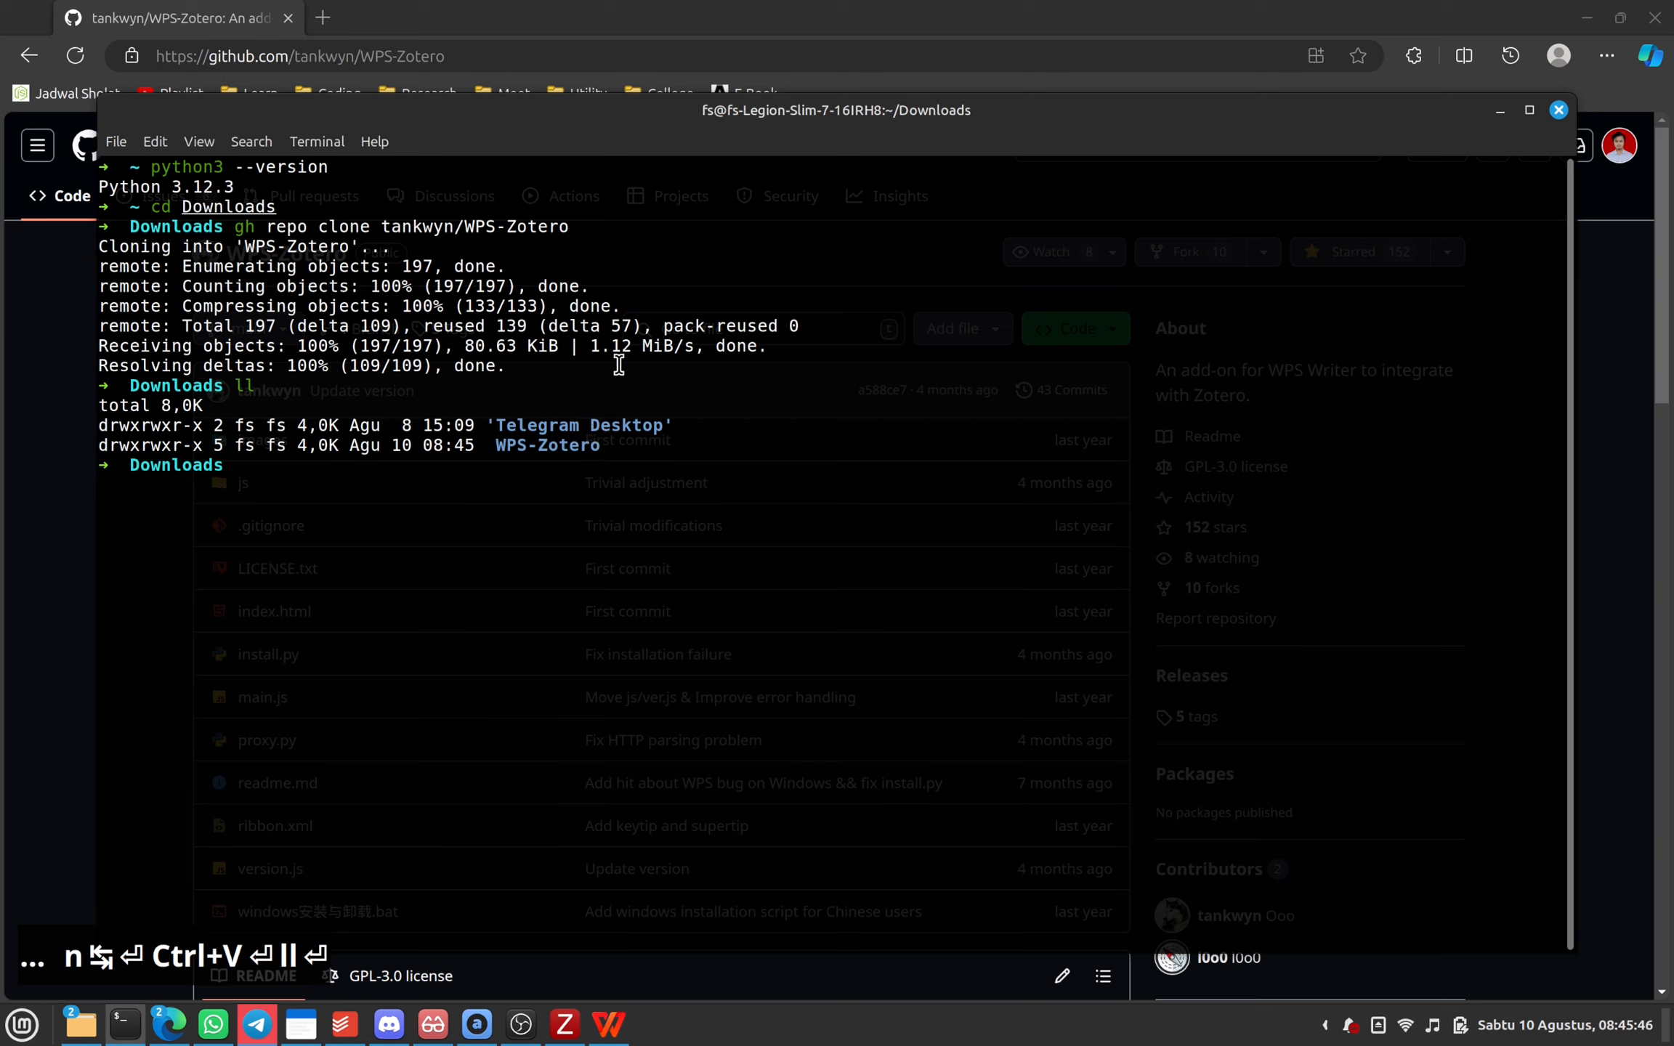
- Change the working directory to the cloned WPS-Zotero folder
{"action": "double_click", "coordinate": [511, 446]}
{"action": "left_click", "coordinate": [527, 542]}
{"action": "type", "text": "cd Wp"}
{"action": "key", "text": "Tab"}
{"action": "key", "text": "Return"}
- Switch to the browser and find the install script command in the README's Installation section
{"action": "key", "text": "alt+Tab"}
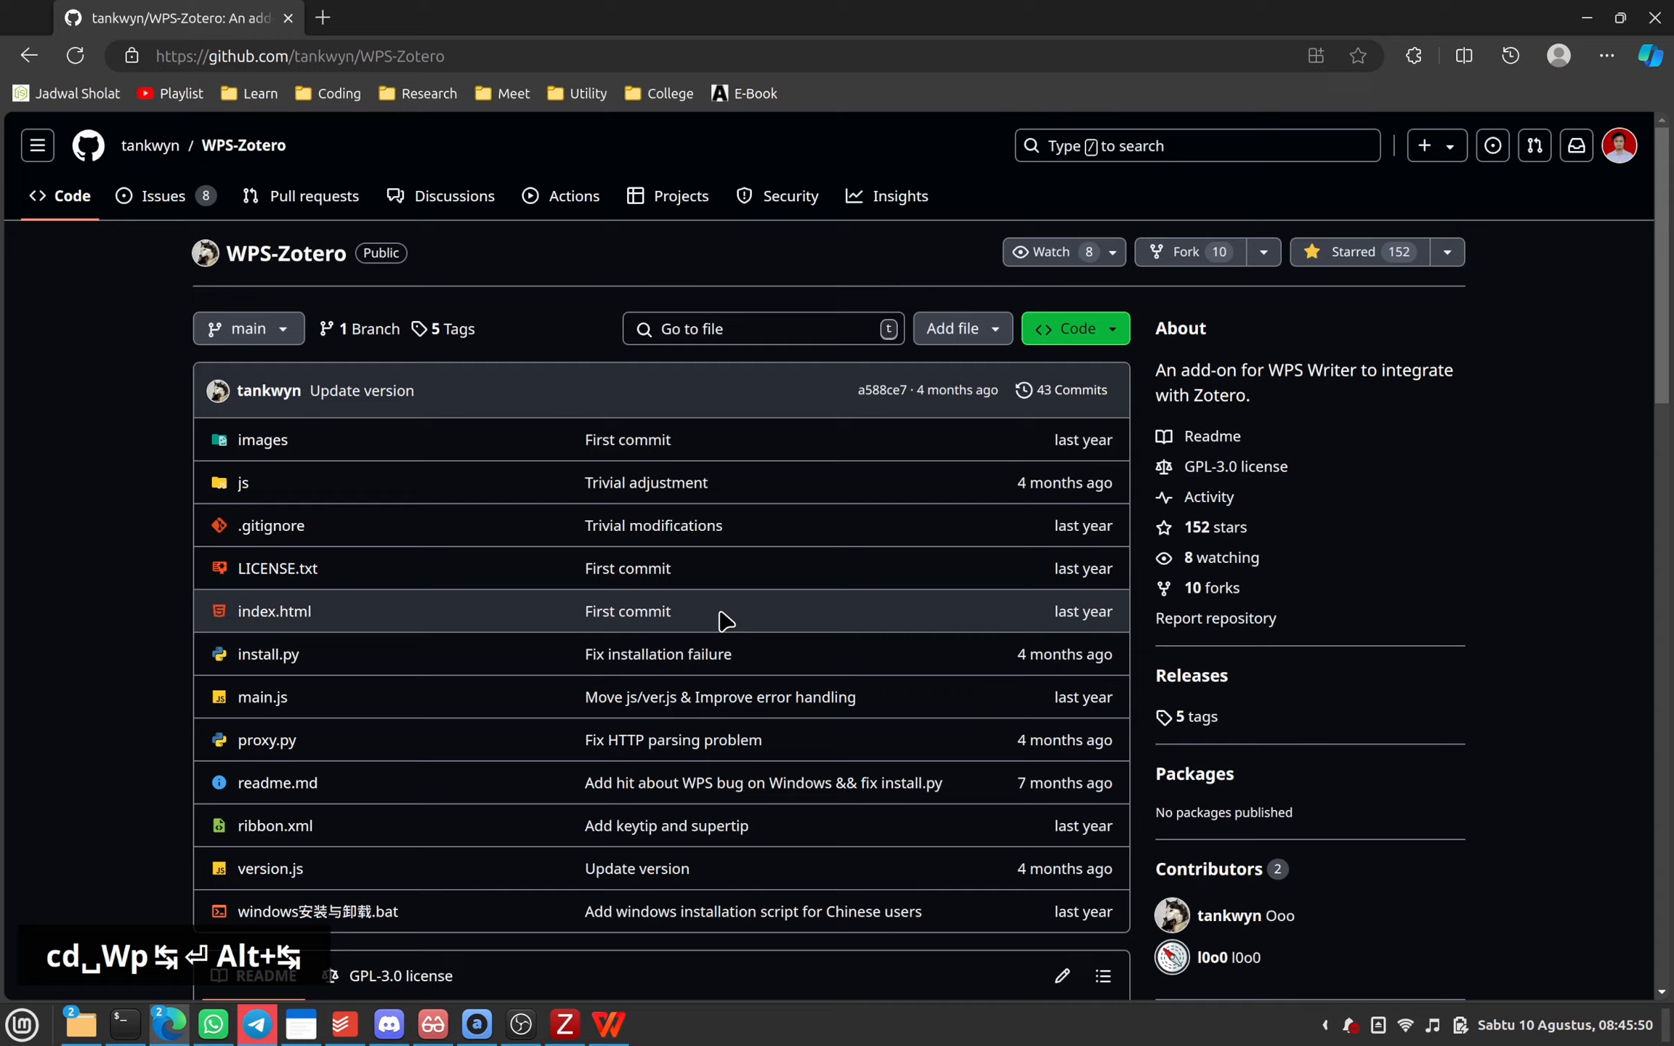
{"action": "scroll", "coordinate": [183, 657], "scroll_direction": "down", "scroll_amount": 10}
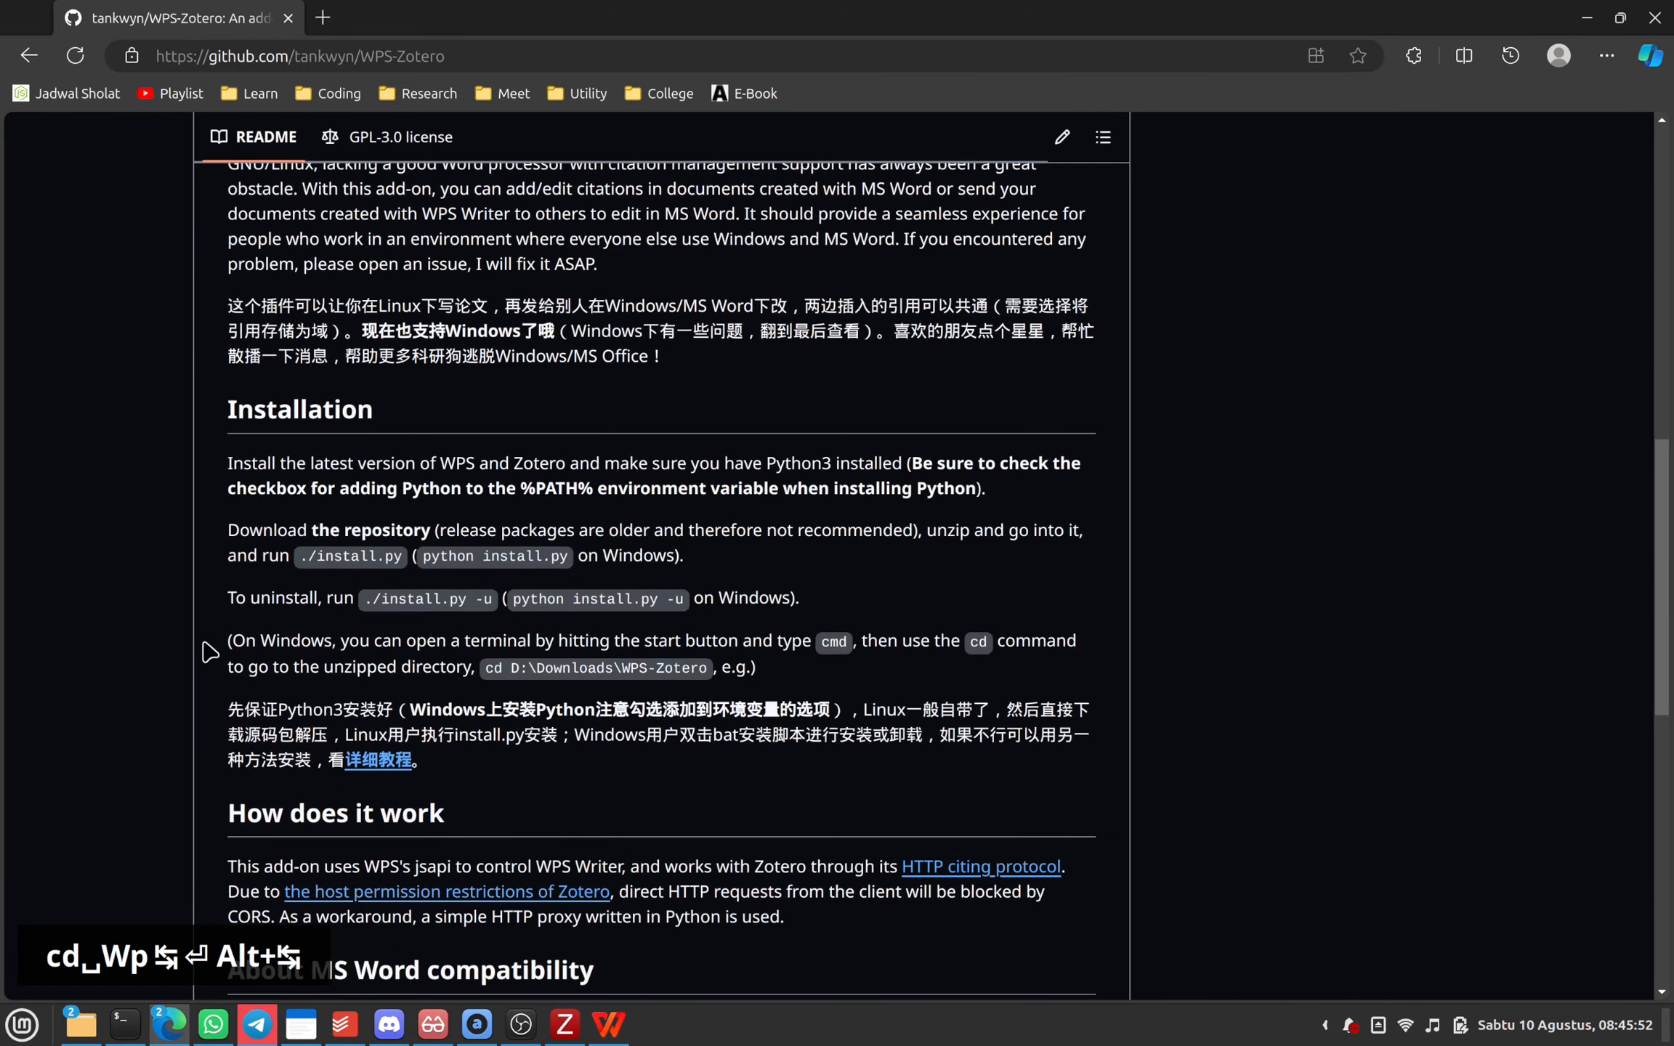
{"action": "left_click_drag", "start_coordinate": [303, 560], "coordinate": [404, 558]}
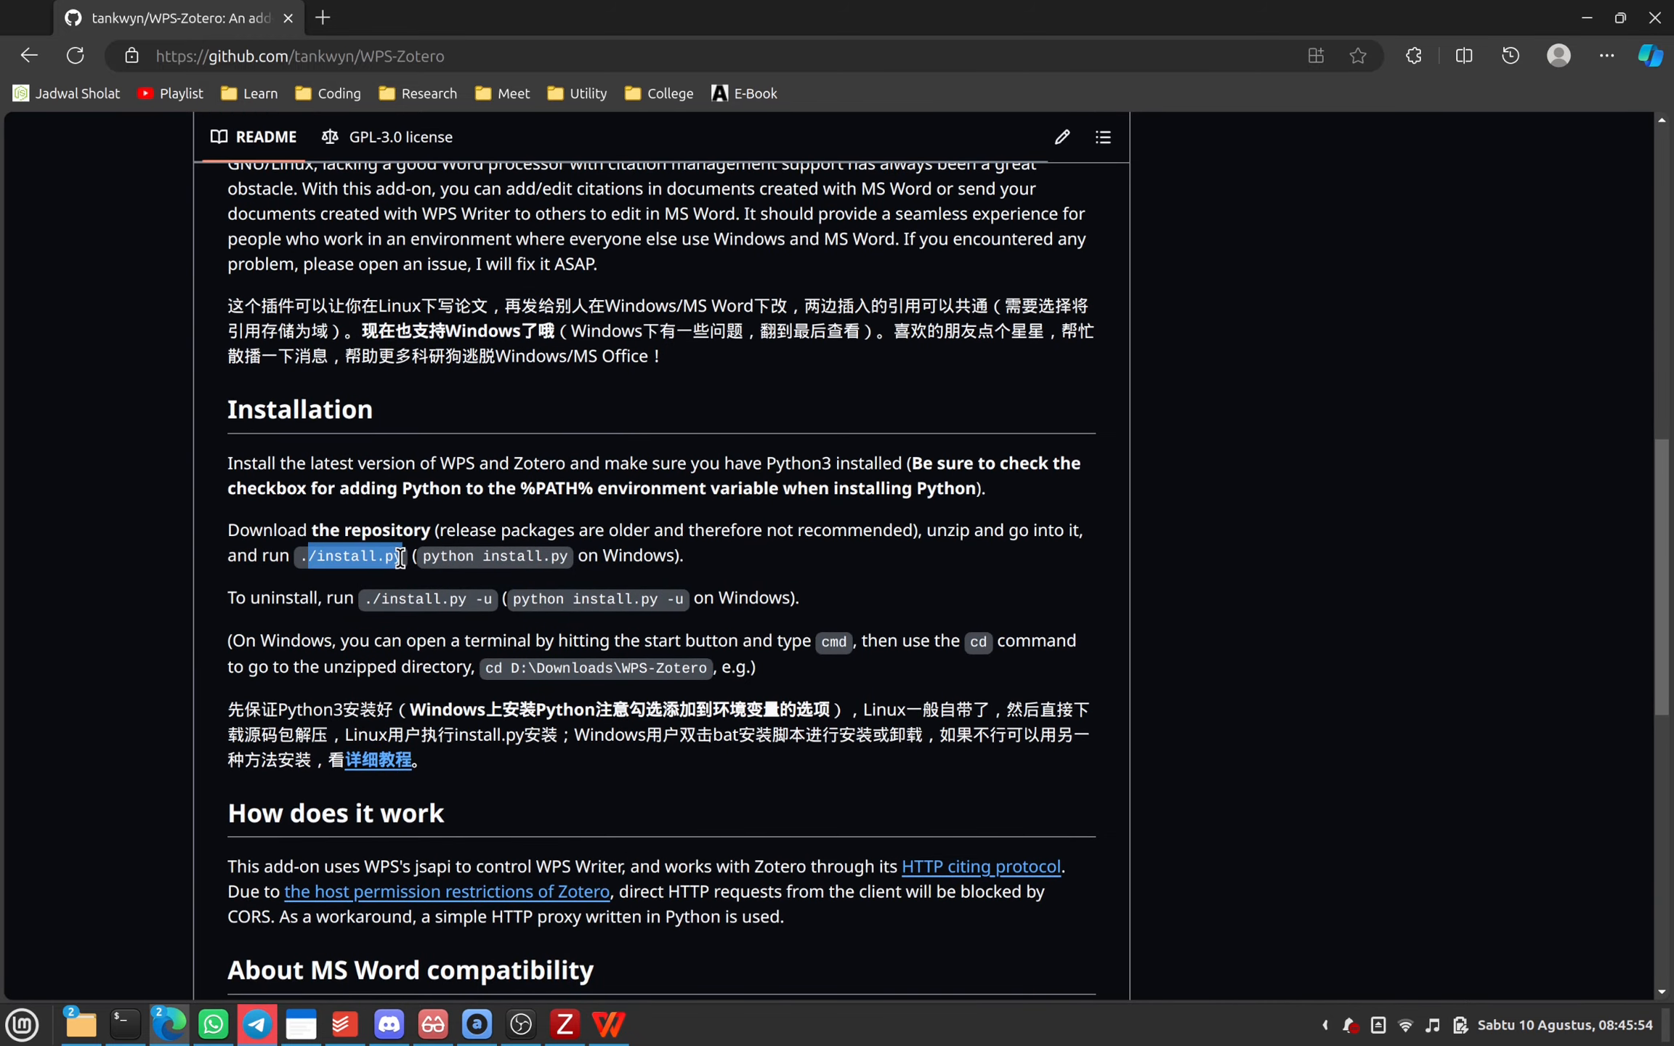
- Switch back to the Terminal, list the repository files and run ./install.py
{"action": "key", "text": "alt+Tab"}
{"action": "type", "text": "ll"}
{"action": "key", "text": "Return"}
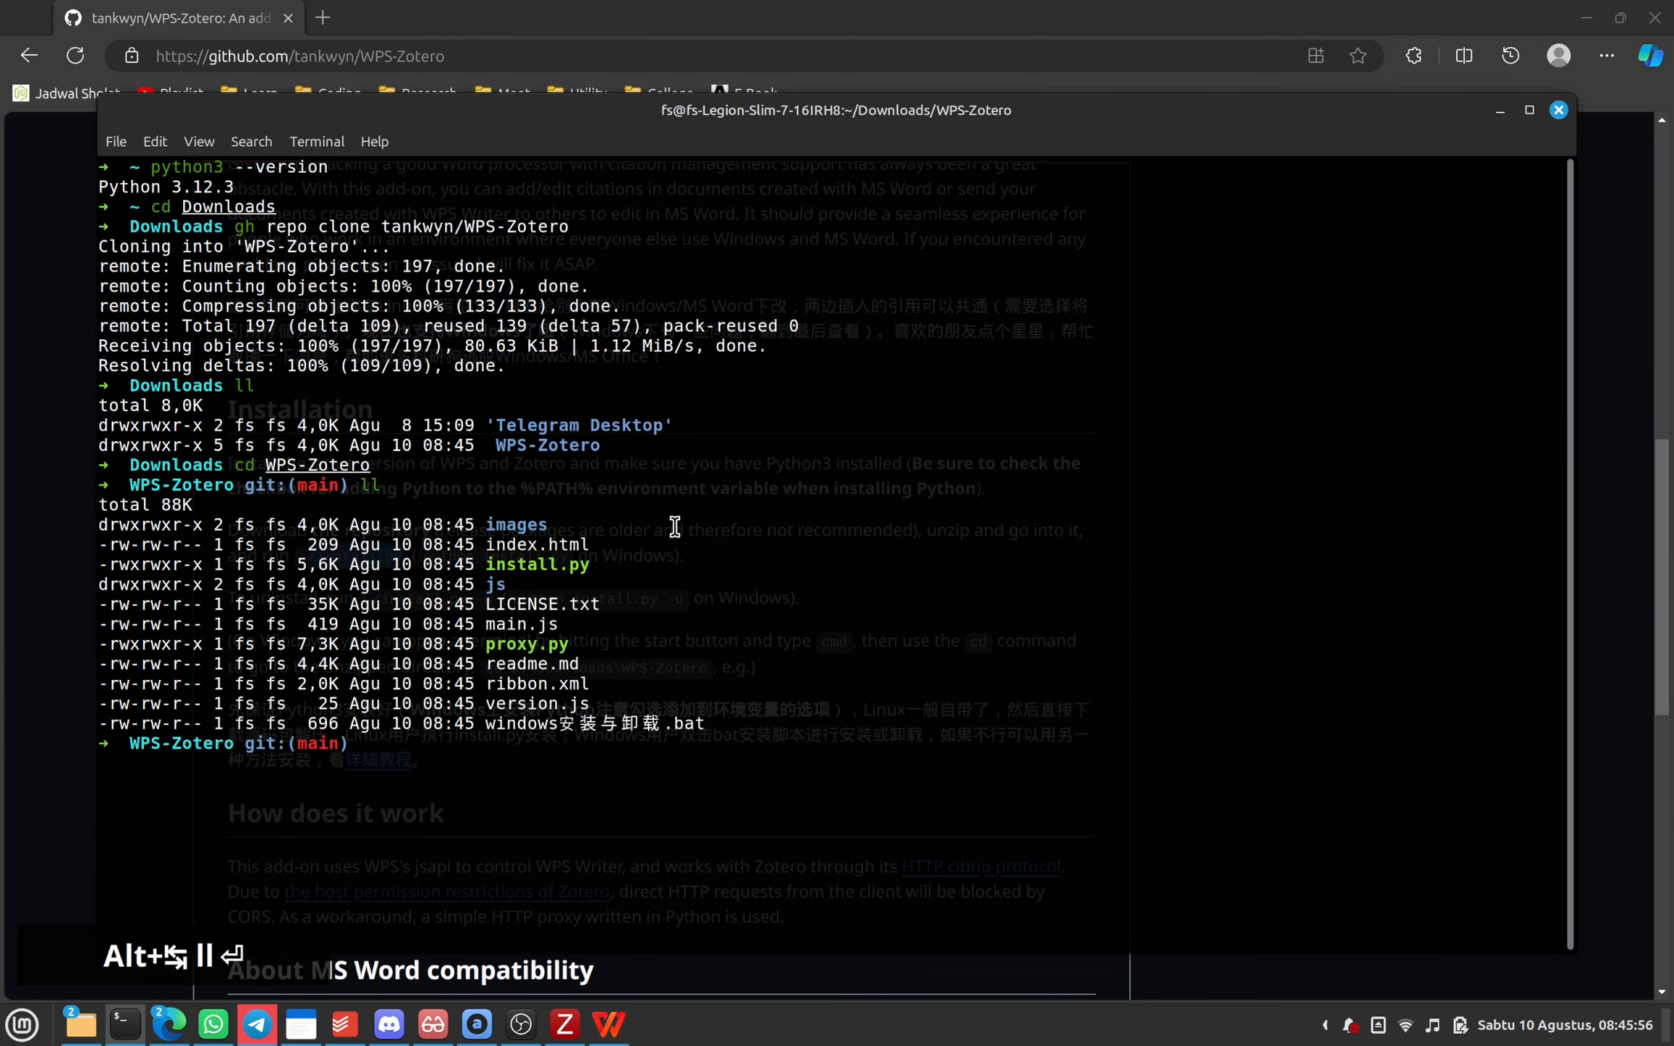
{"action": "double_click", "coordinate": [506, 564]}
{"action": "left_click", "coordinate": [676, 568]}
{"action": "type", "text": "./"}
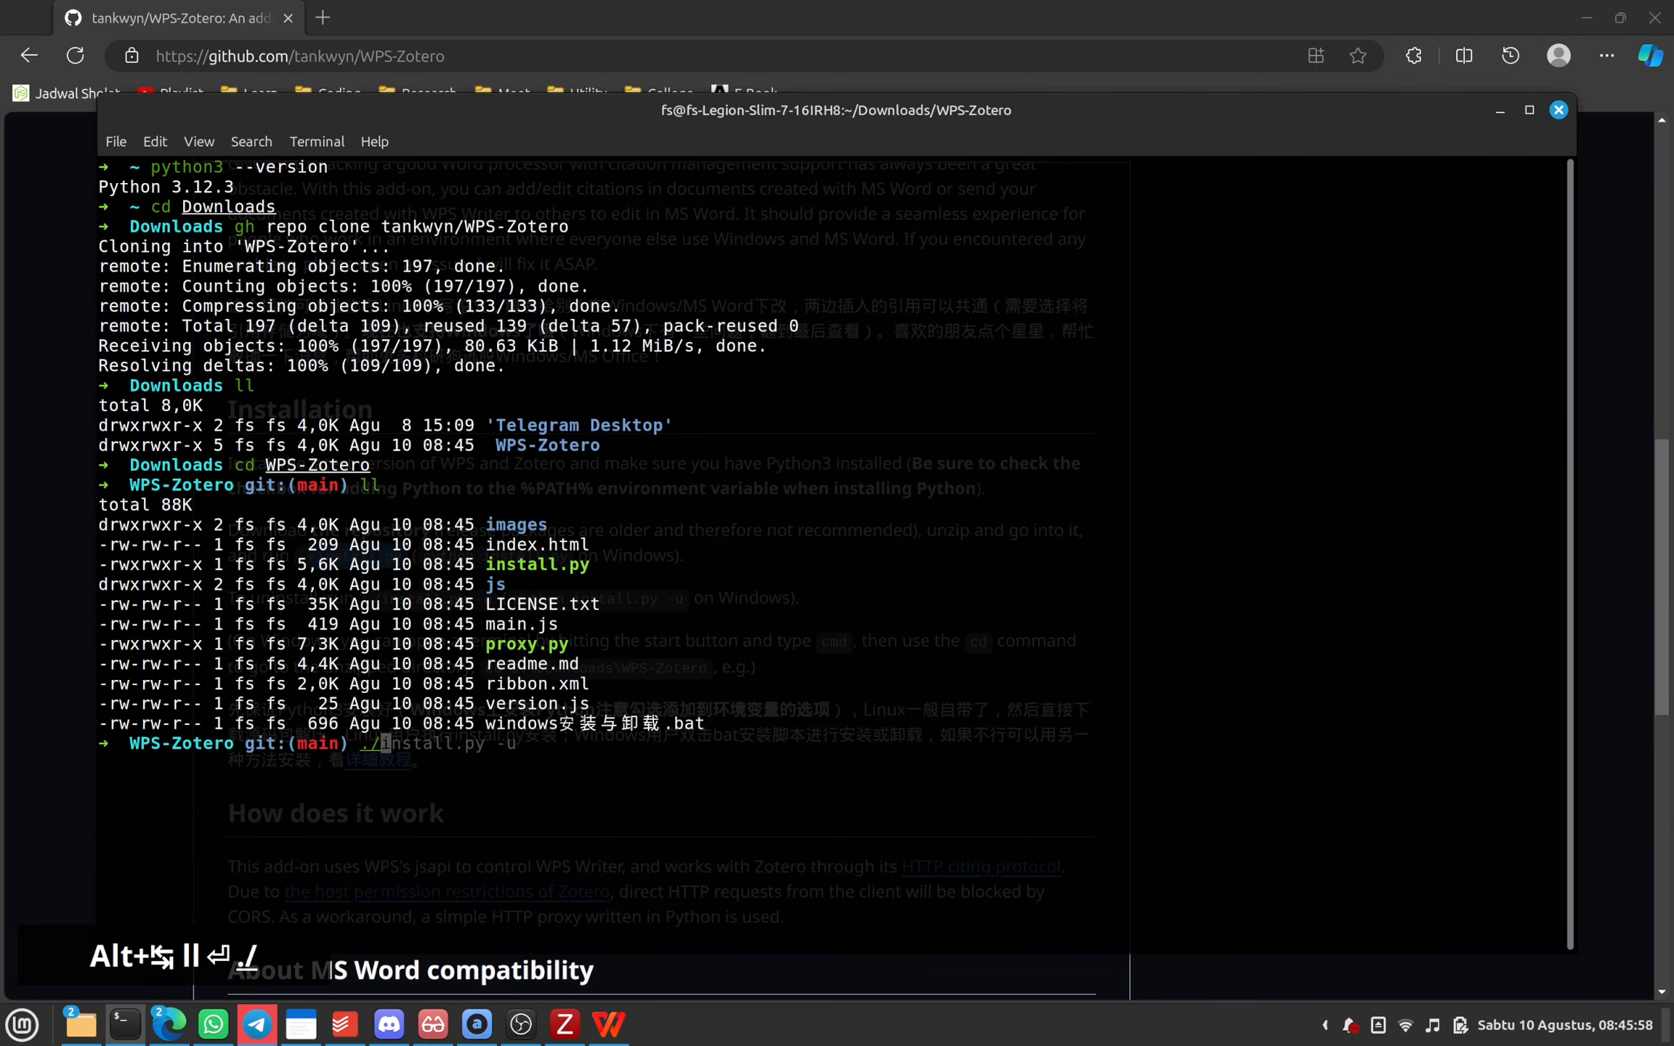
{"action": "type", "text": "install."}
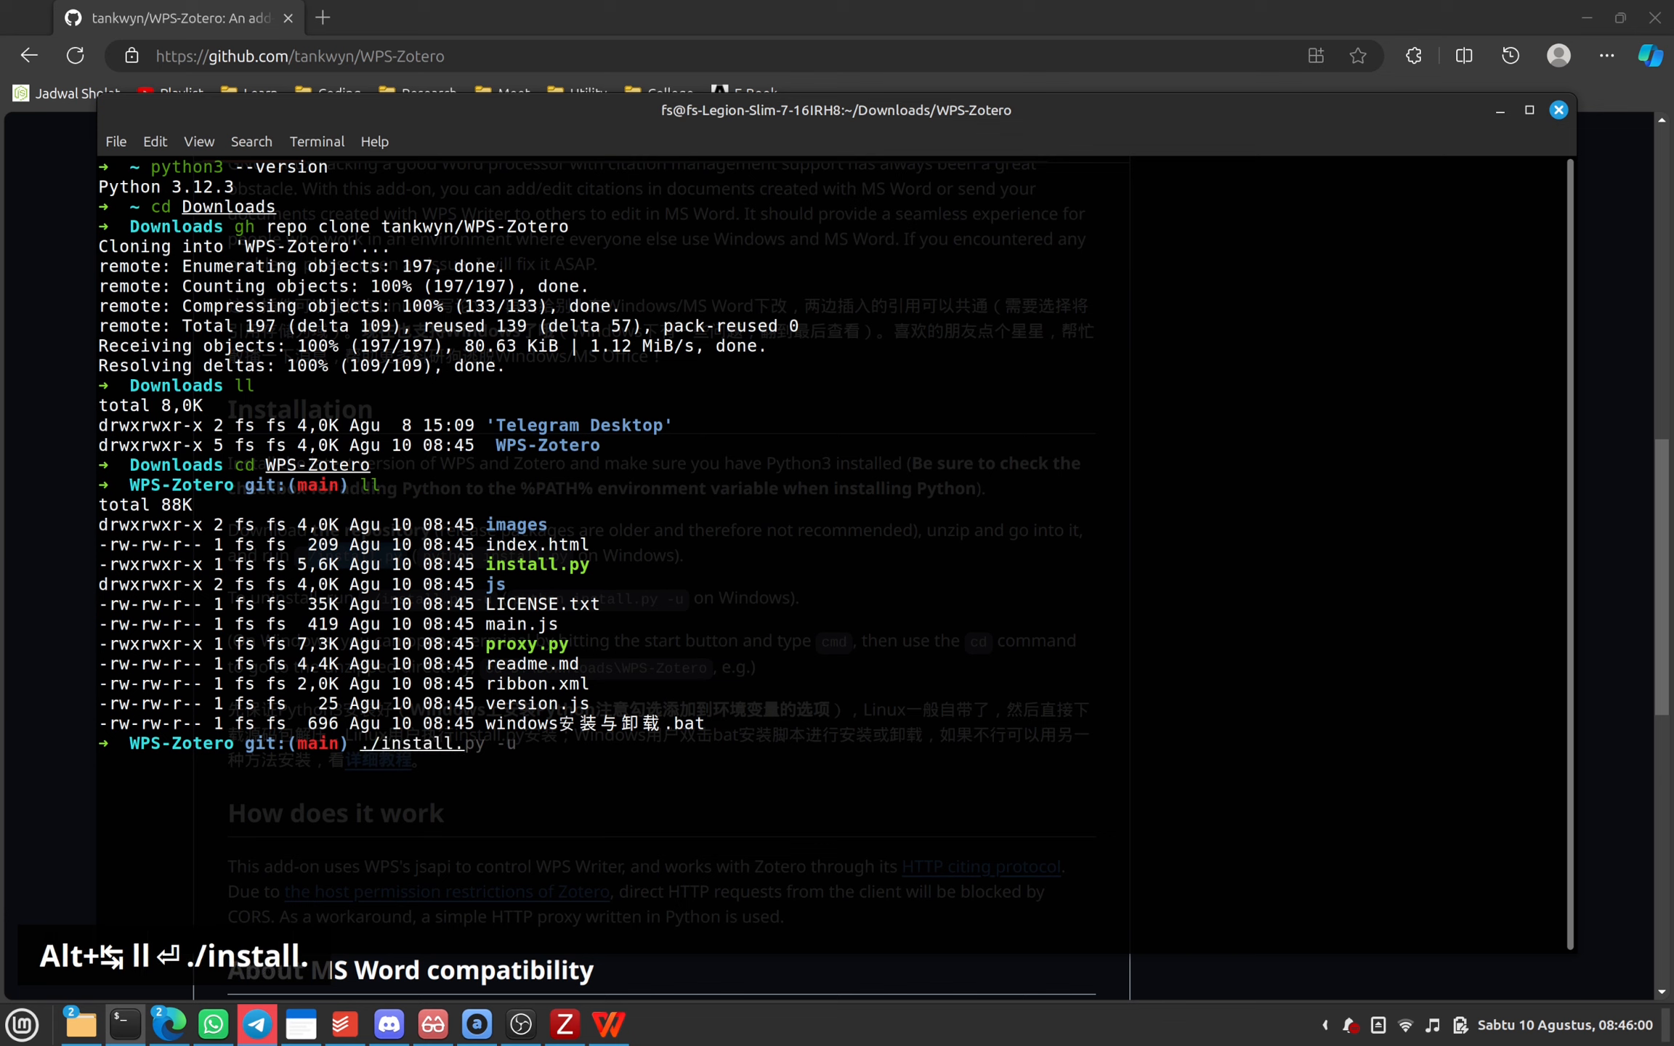
{"action": "type", "text": "py"}
{"action": "key", "text": "Return"}
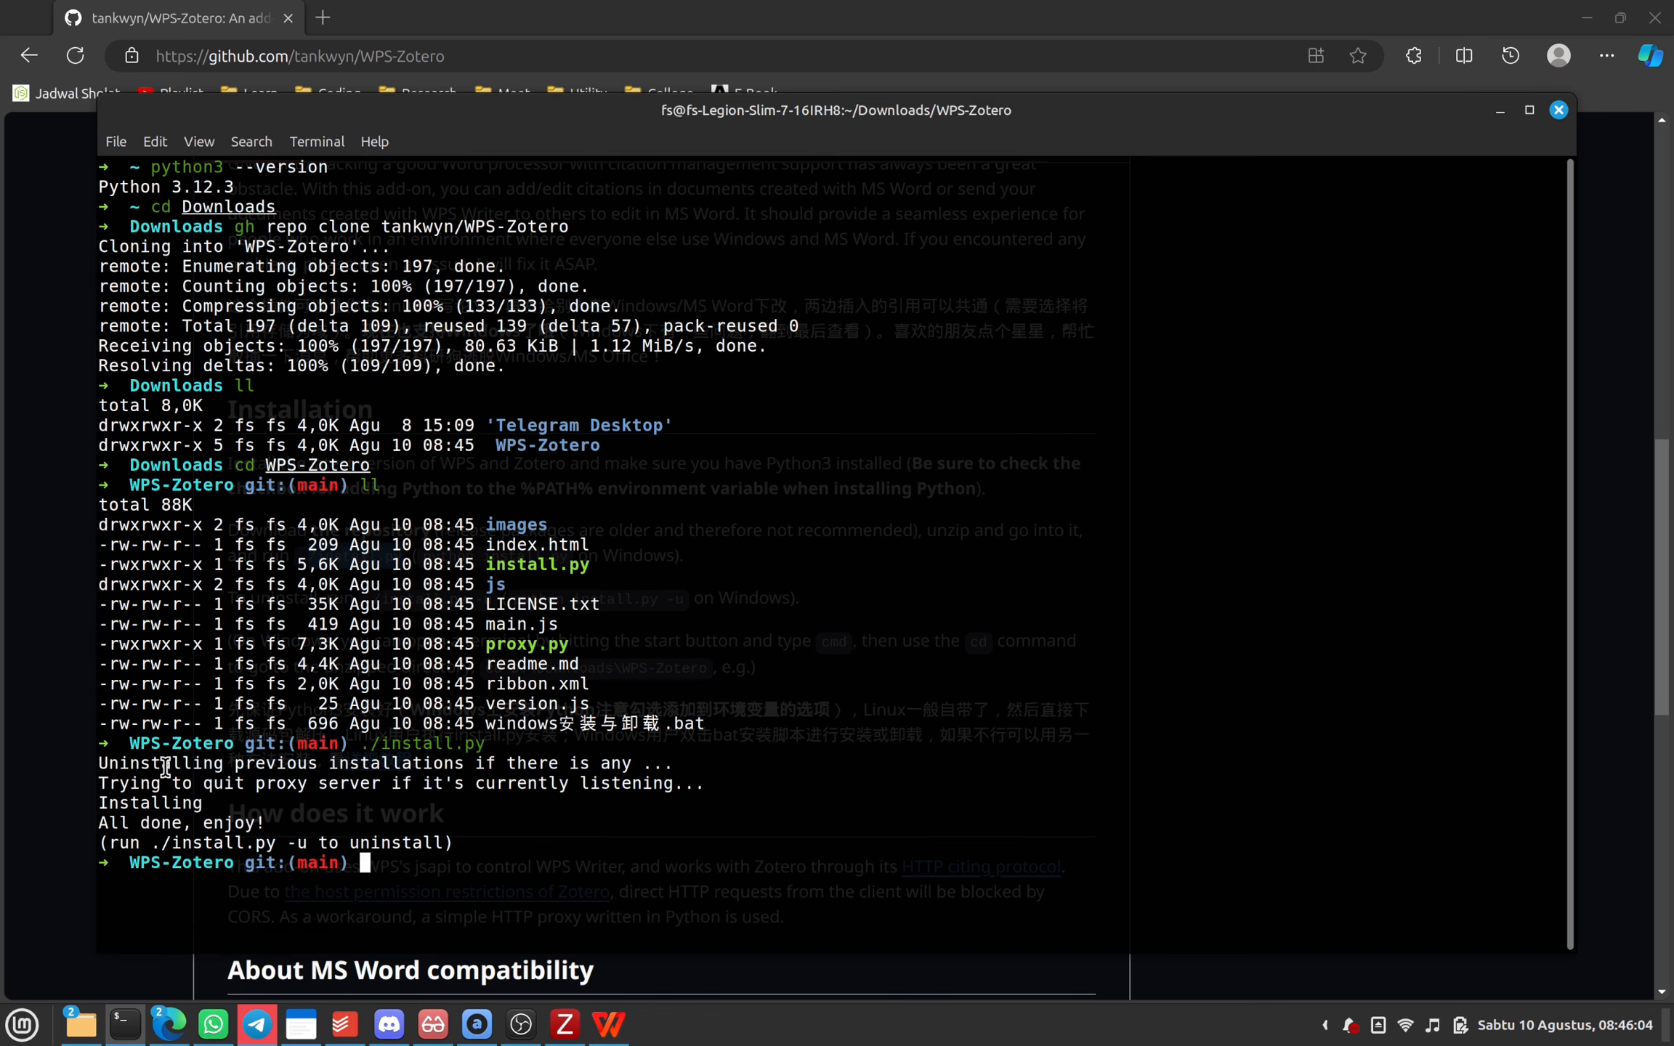
- Close the open WPS Office window and launch WPS Office again
{"action": "left_click", "coordinate": [608, 1035]}
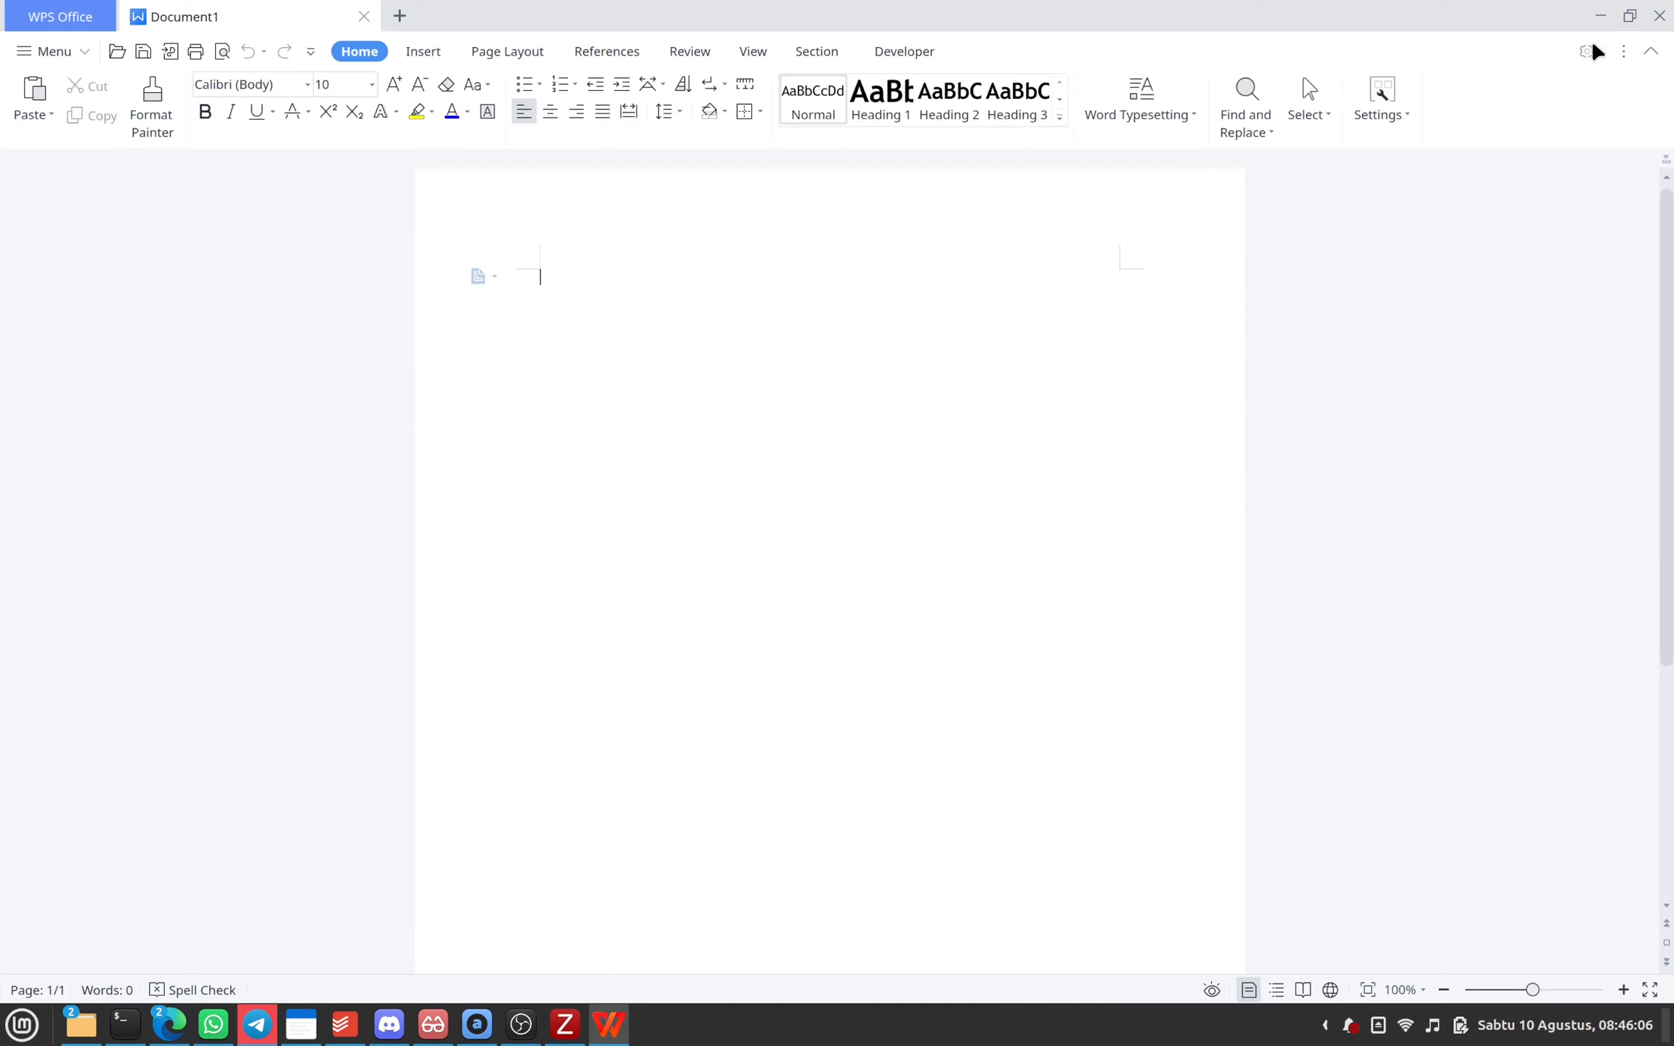
{"action": "left_click", "coordinate": [1659, 16]}
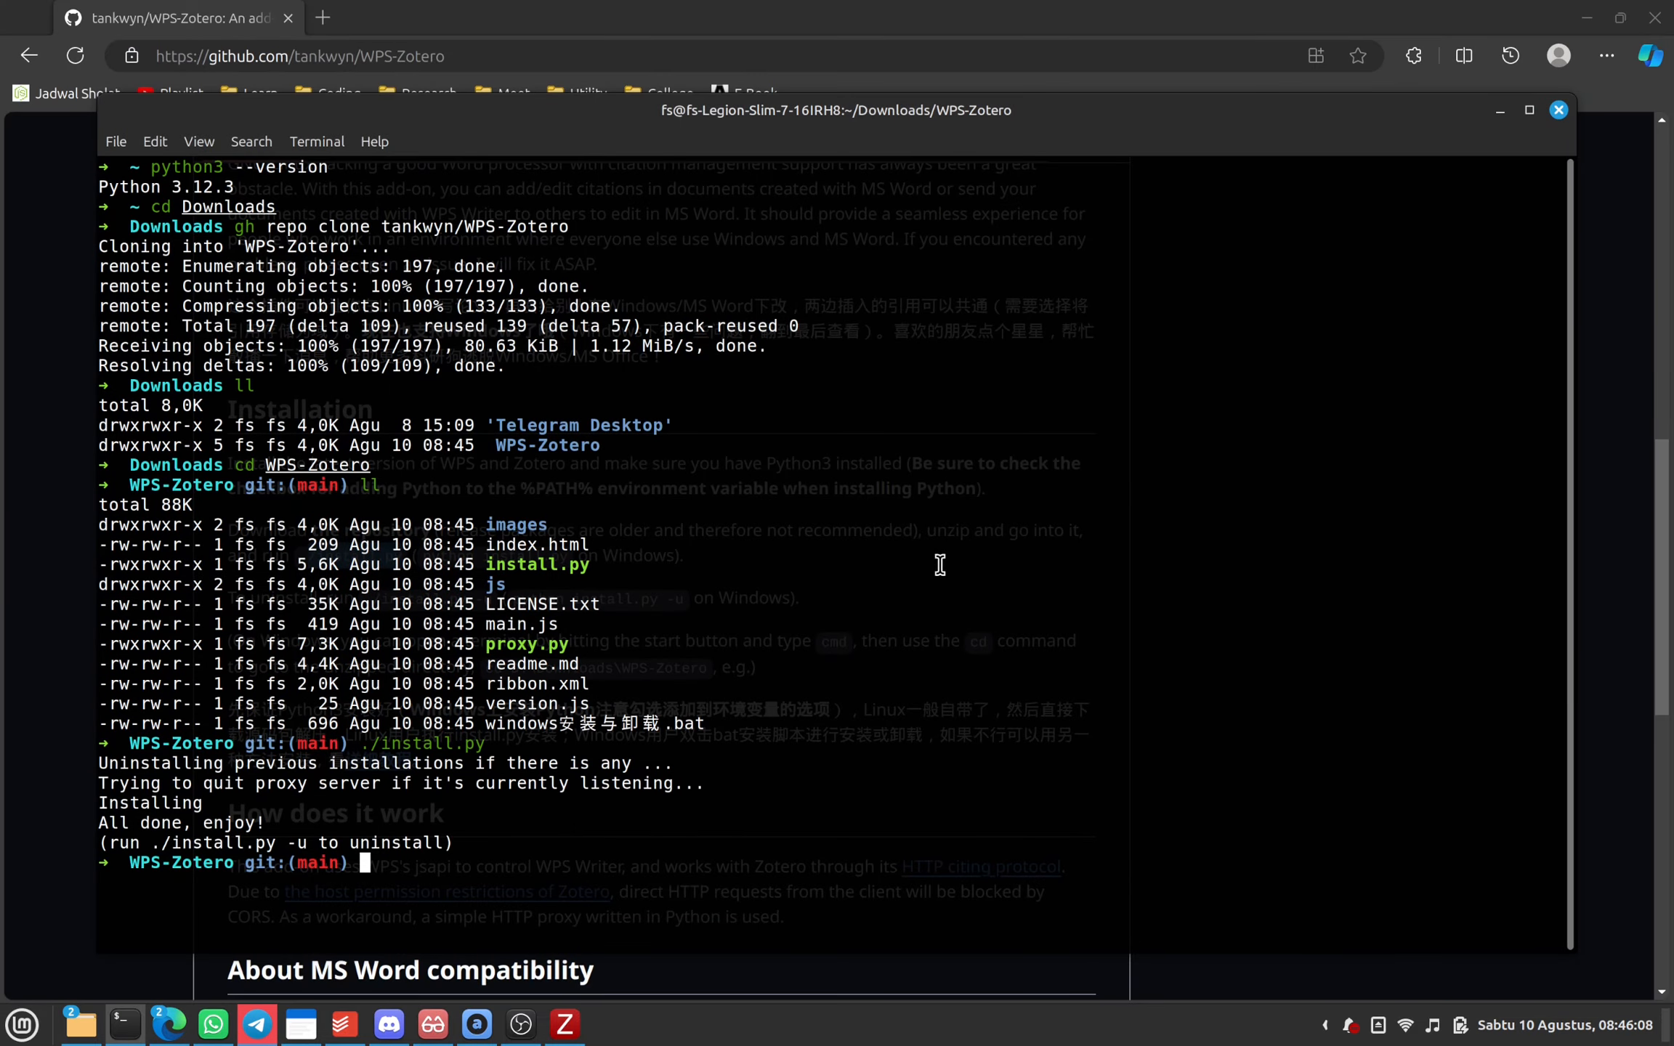
{"action": "key", "text": "super"}
{"action": "type", "text": "wps"}
{"action": "key", "text": "Return"}
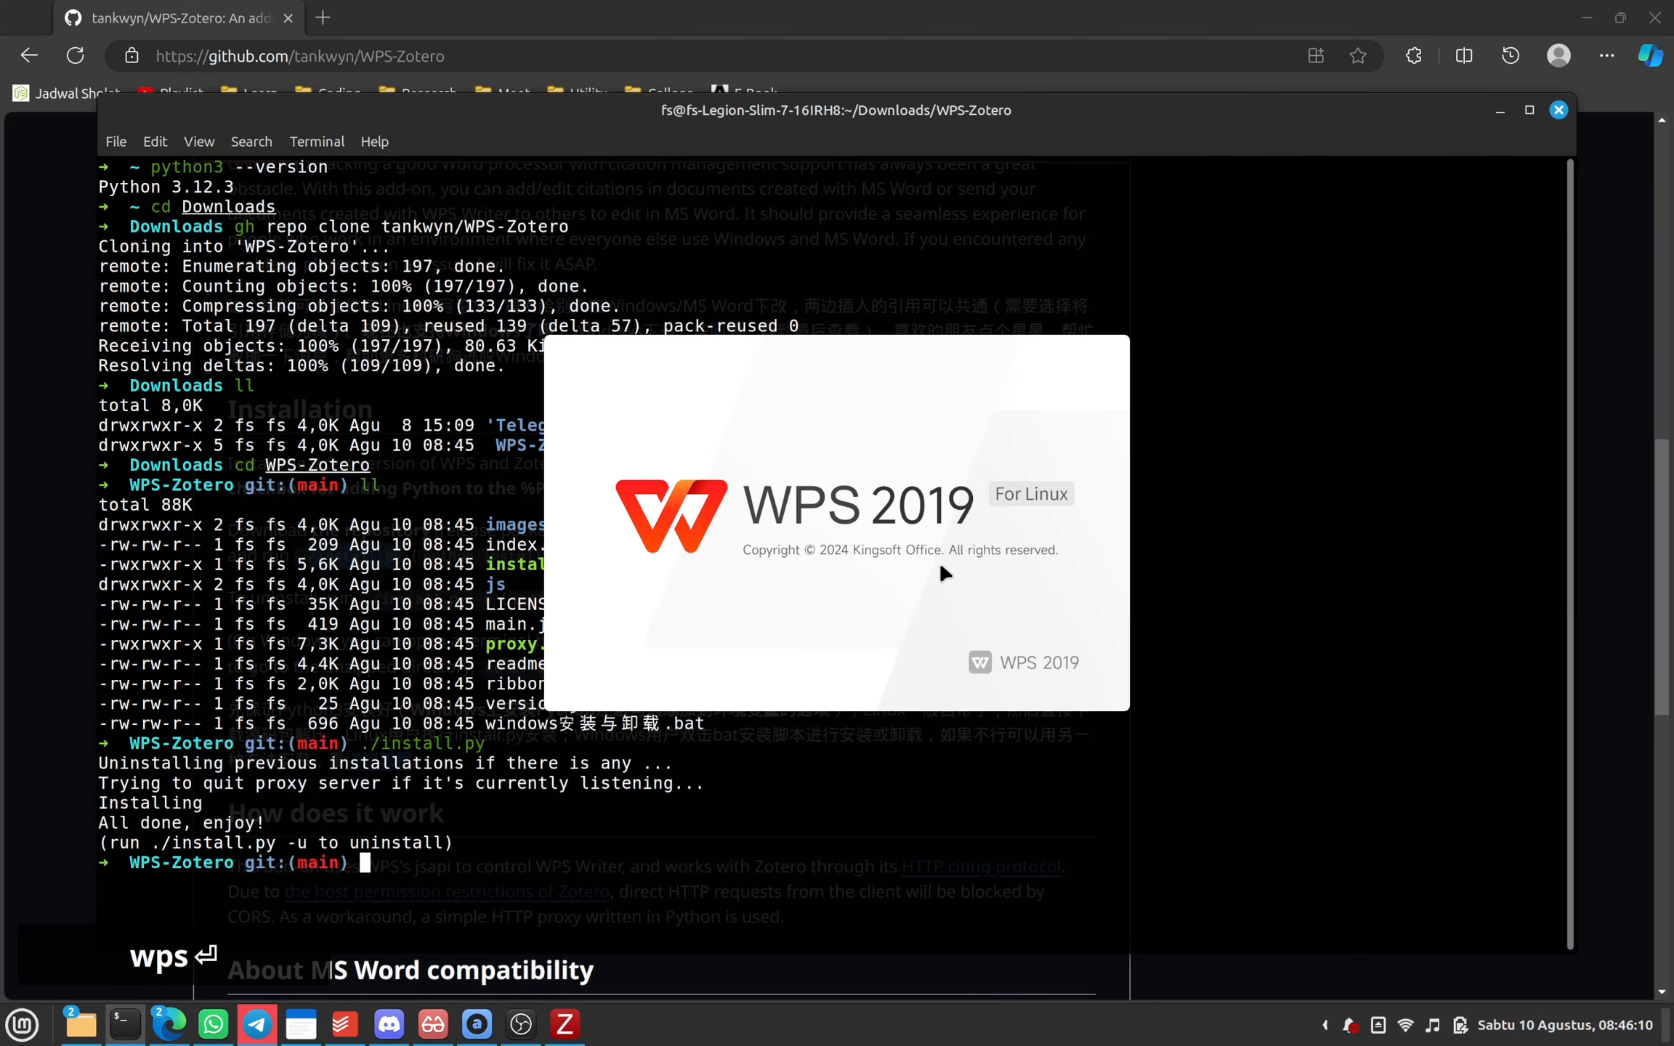
- Create a blank Writer document and display the Zotero add-on's commands
{"action": "left_click", "coordinate": [49, 160]}
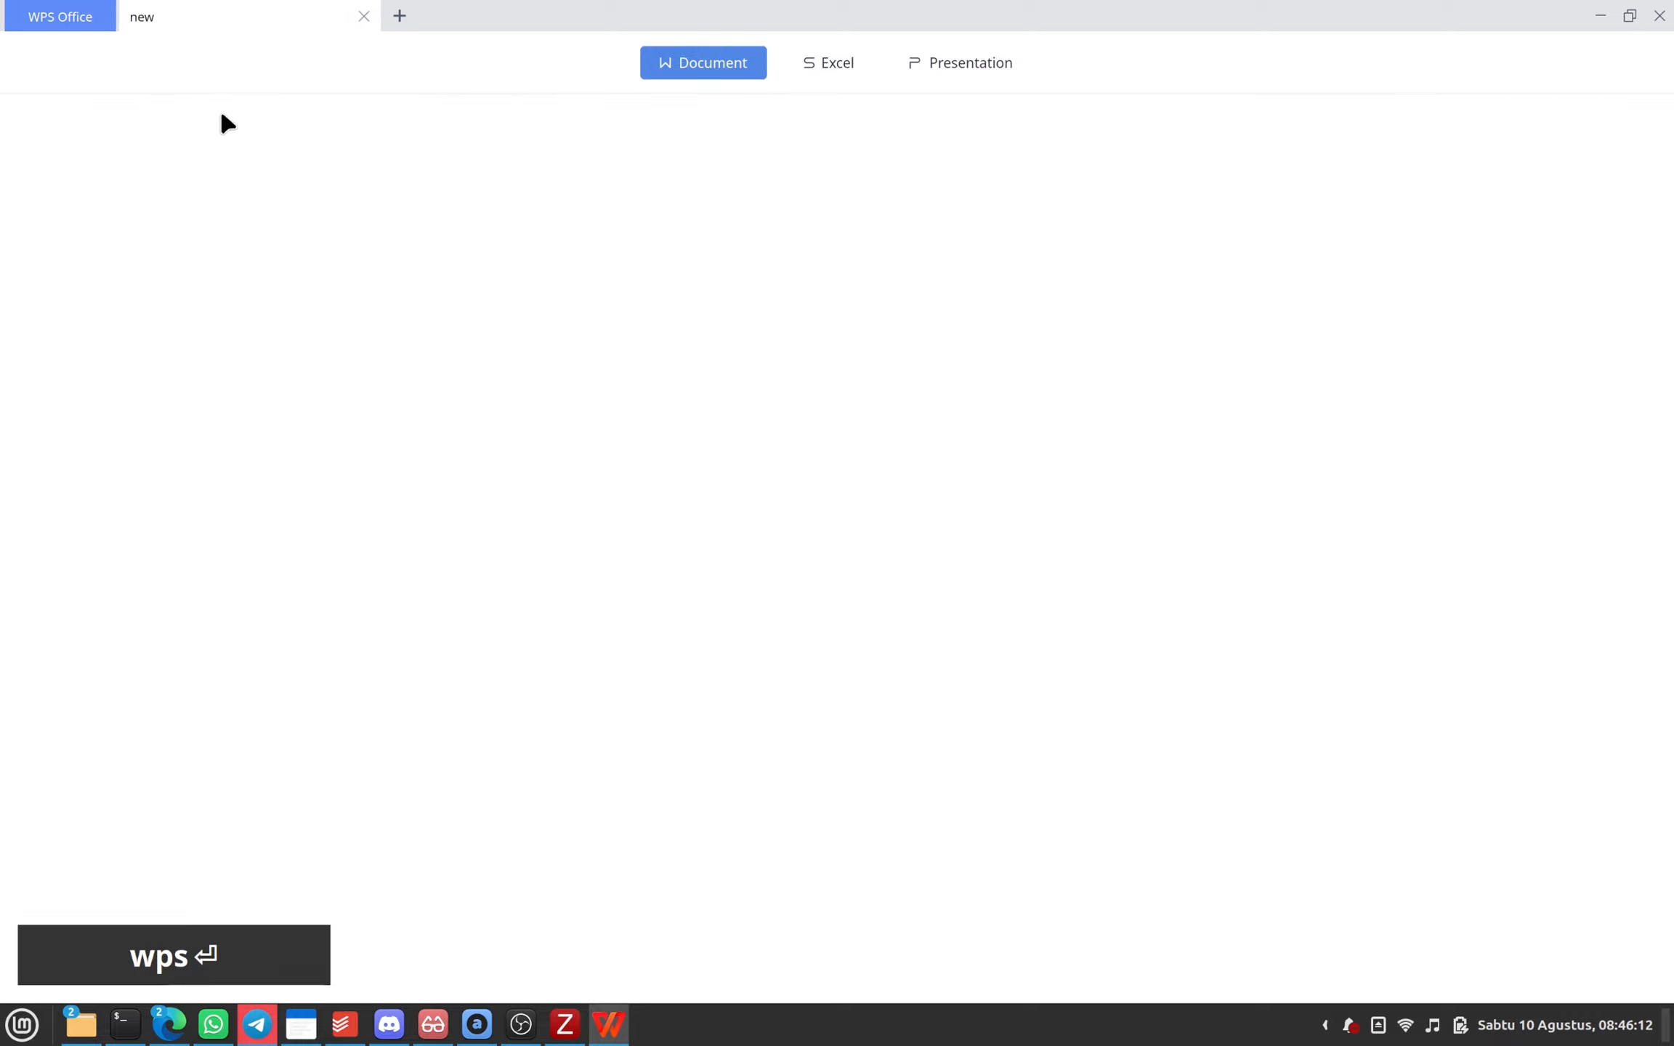
{"action": "left_click", "coordinate": [322, 369]}
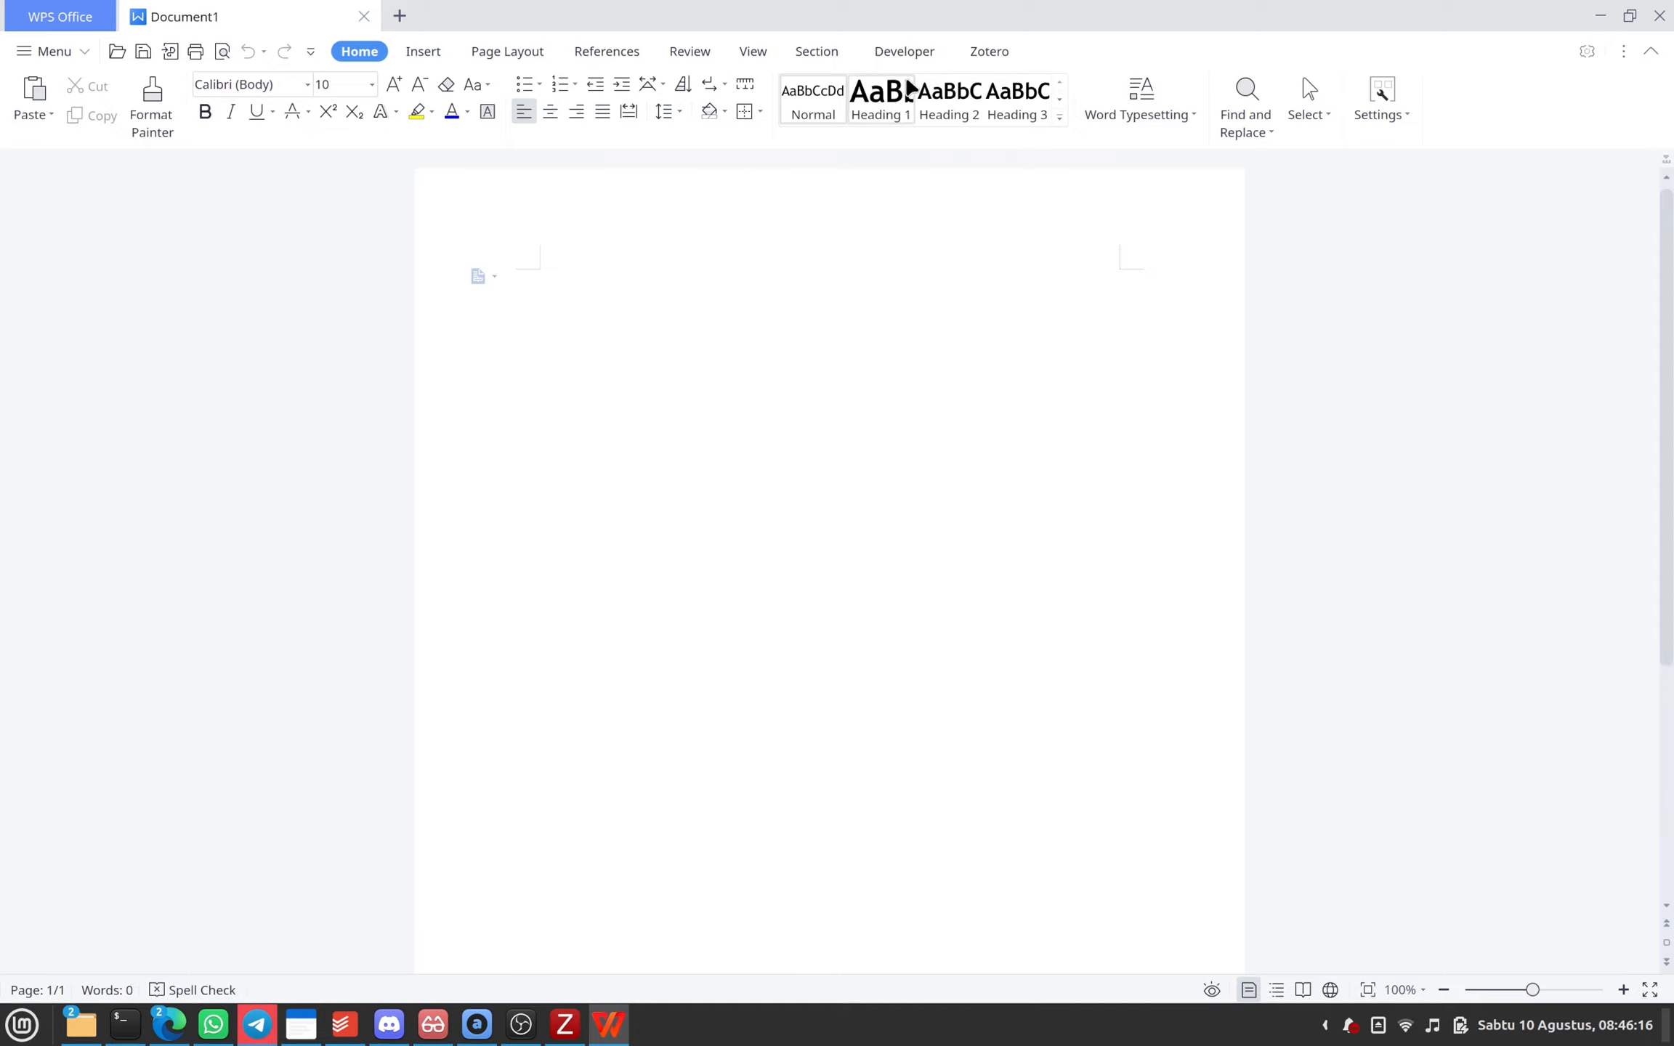
{"action": "left_click", "coordinate": [981, 51]}
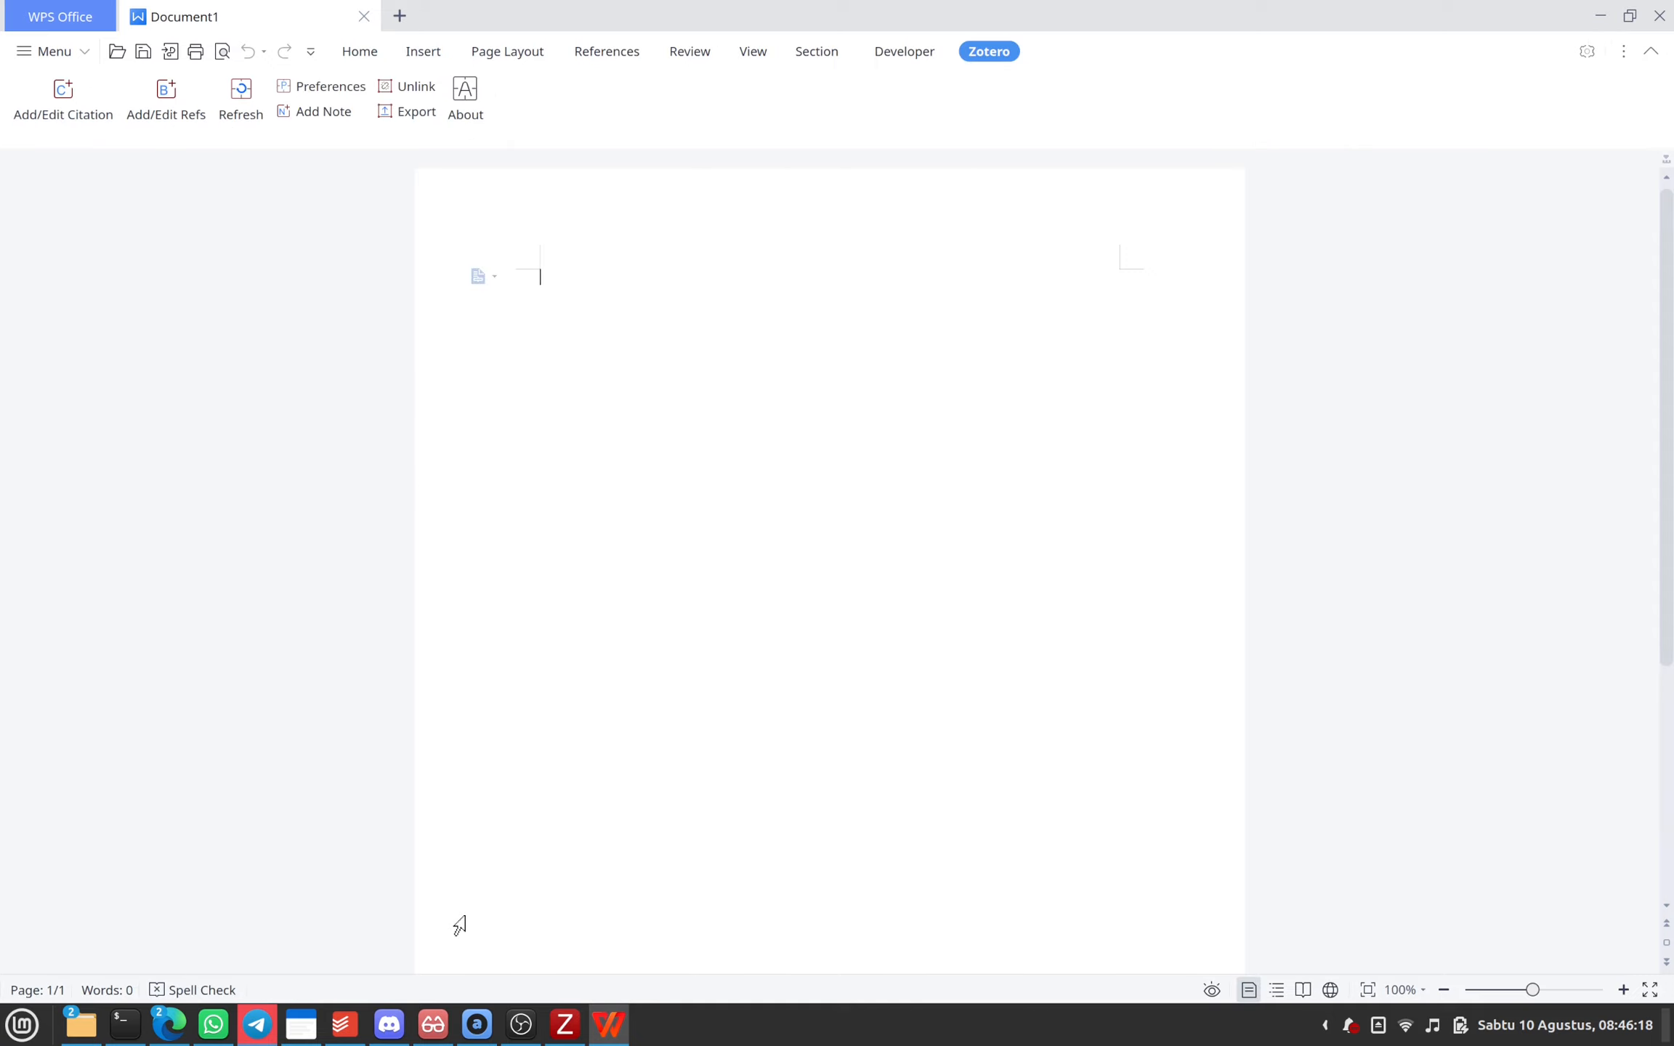
- Switch to Zotero, close it, and try to add a citation in WPS Writer without Zotero running
{"action": "left_click", "coordinate": [565, 1023]}
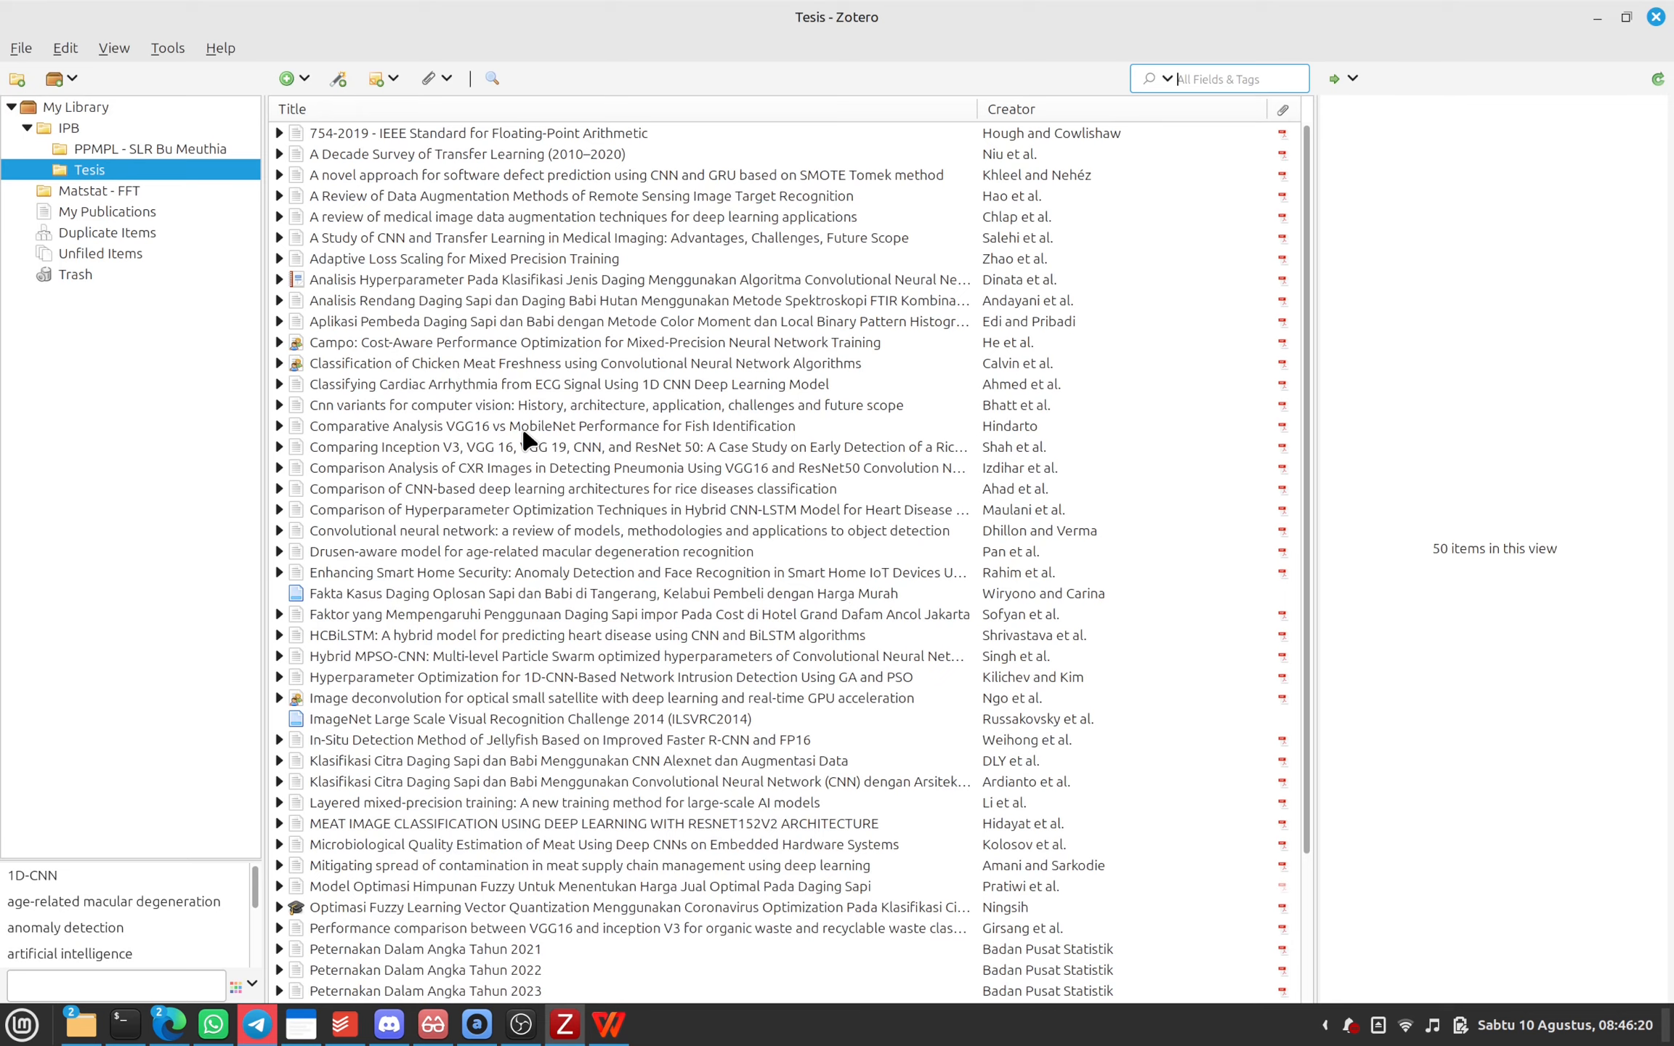
{"action": "key", "text": "alt+Tab"}
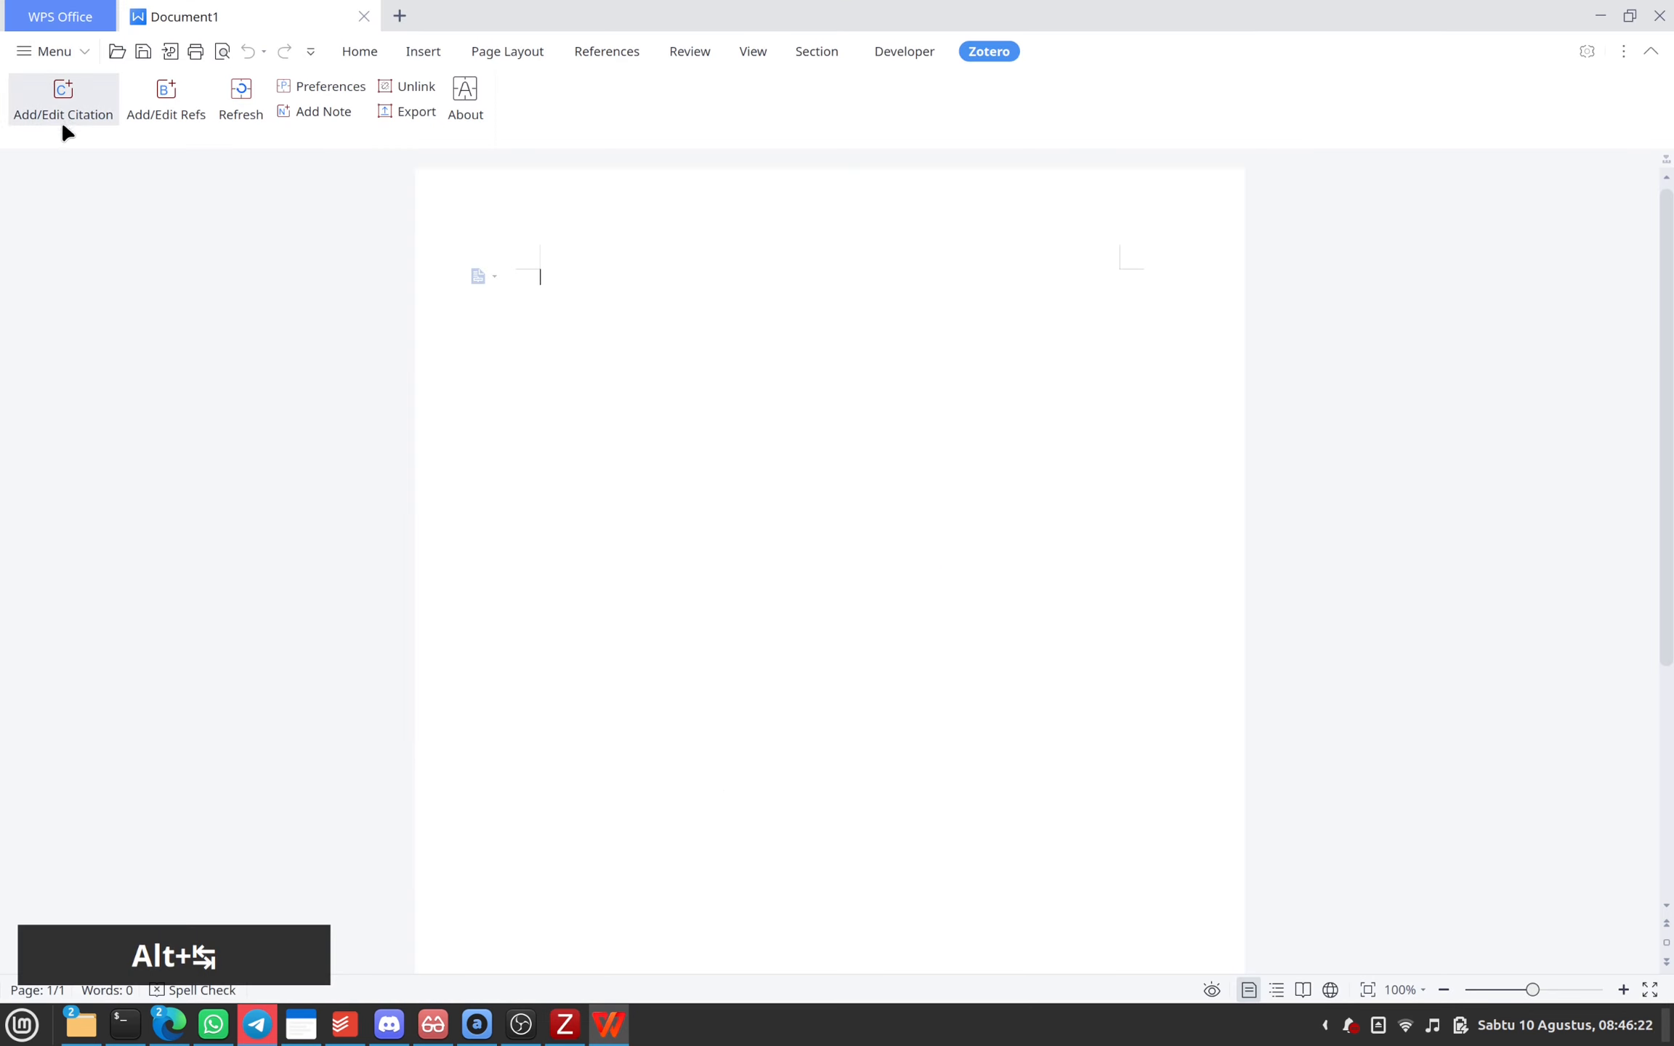
{"action": "key", "text": "alt+Tab"}
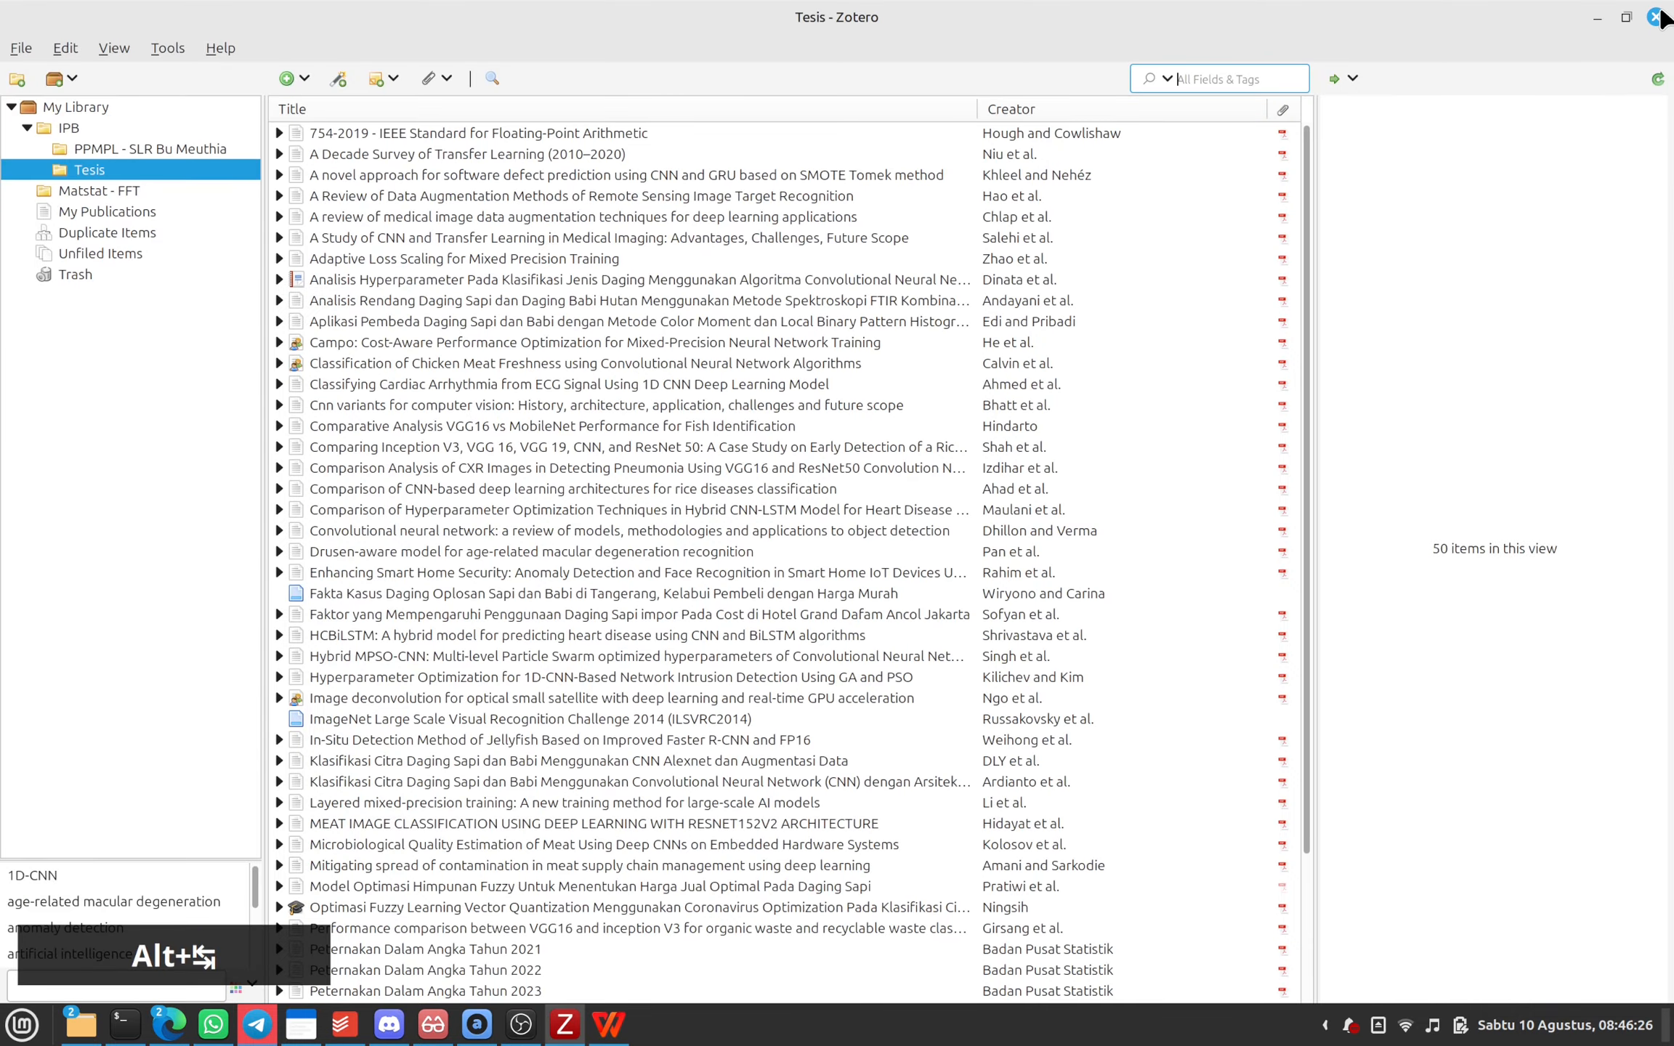
{"action": "left_click", "coordinate": [1656, 17]}
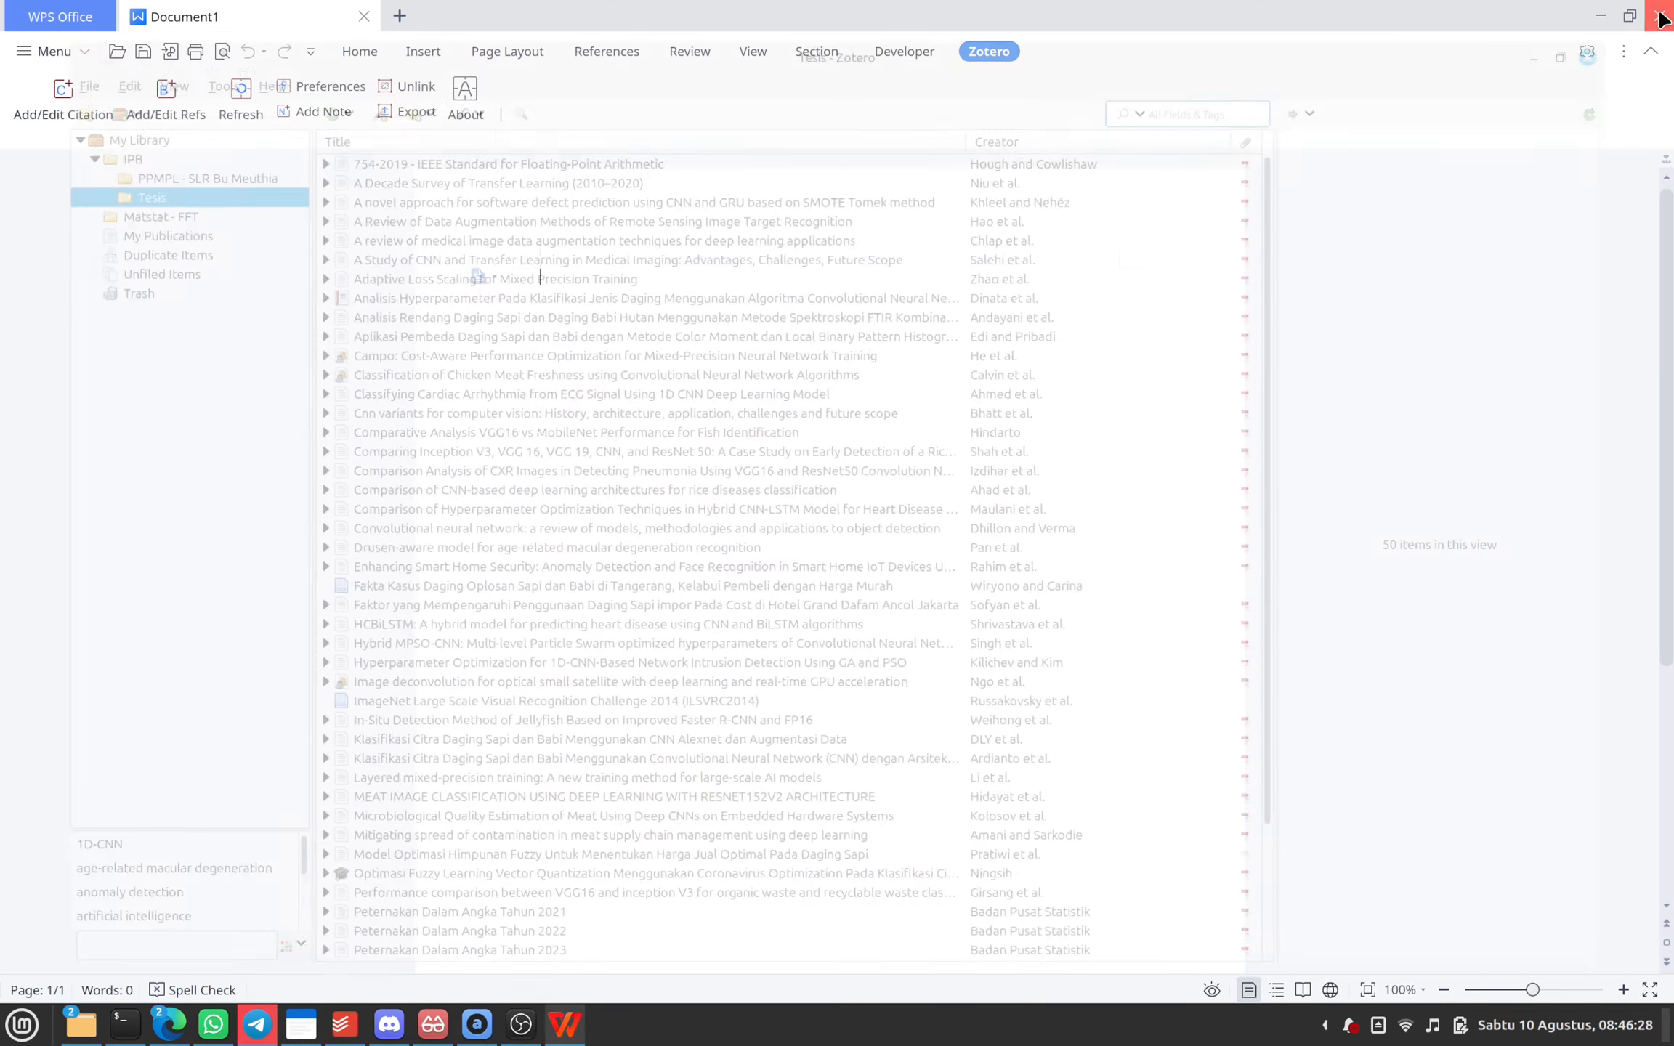
{"action": "left_click", "coordinate": [58, 109]}
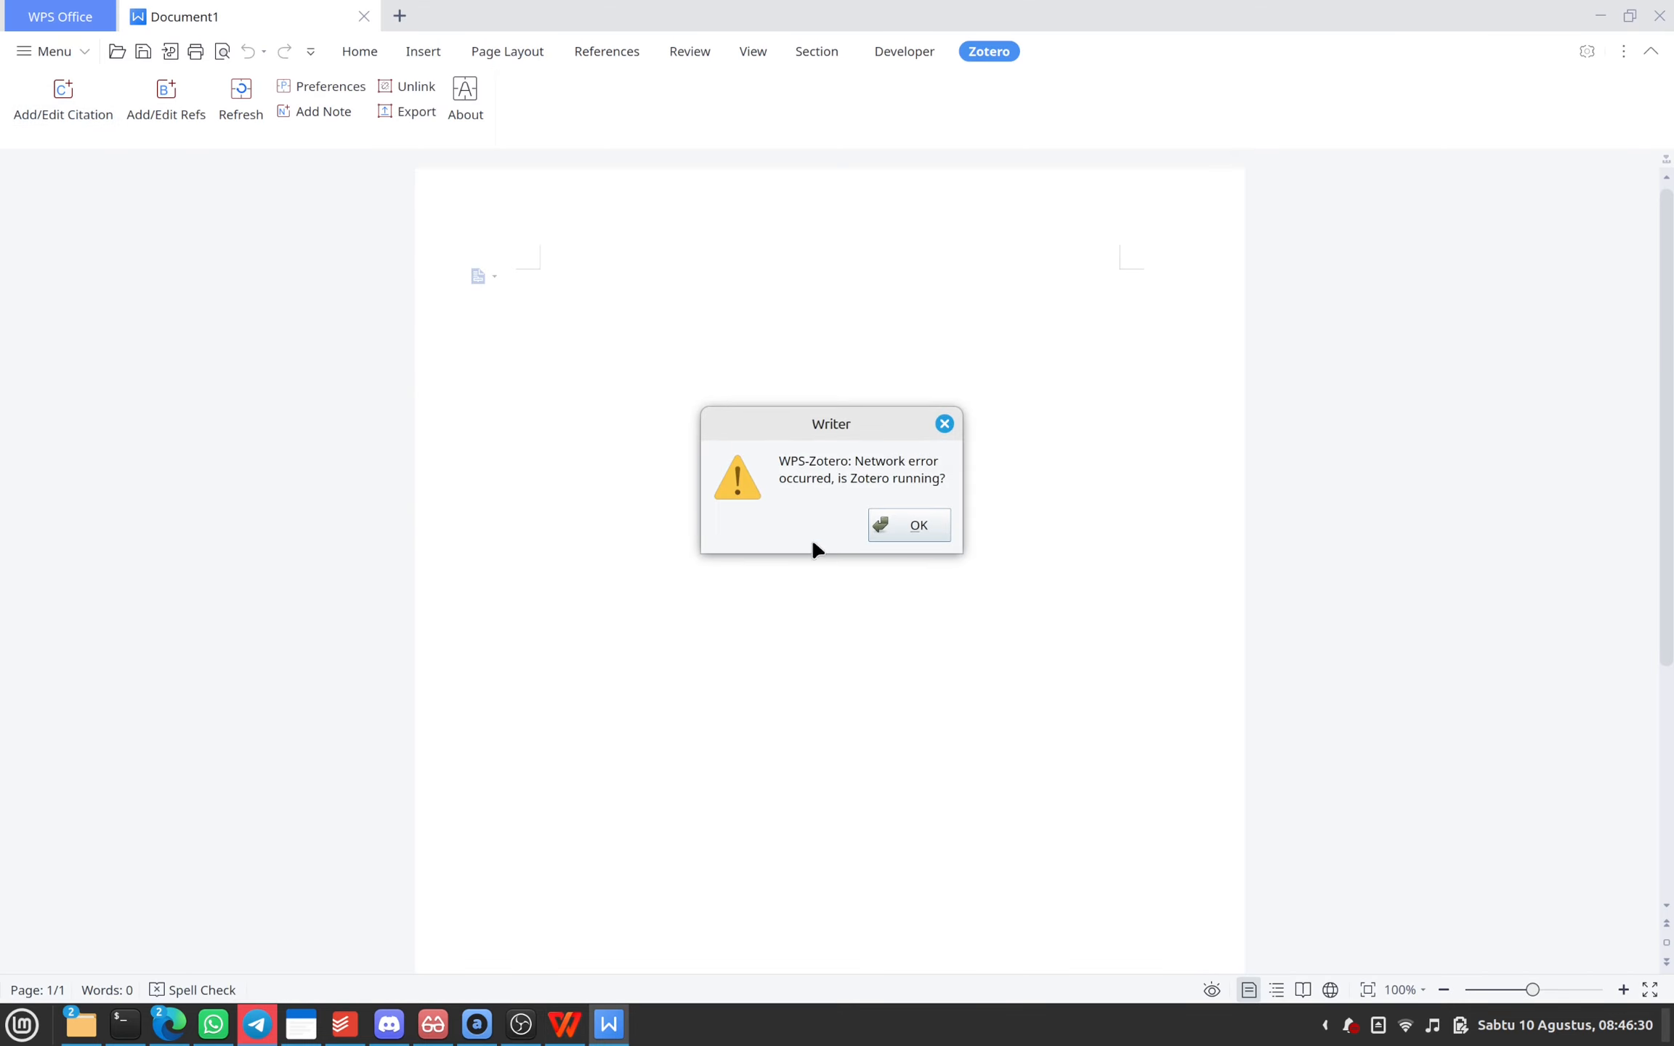
- Dismiss the add-on's error dialog and launch Zotero again
{"action": "left_click", "coordinate": [901, 522]}
{"action": "key", "text": "super"}
{"action": "type", "text": "zotero"}
{"action": "key", "text": "Return"}
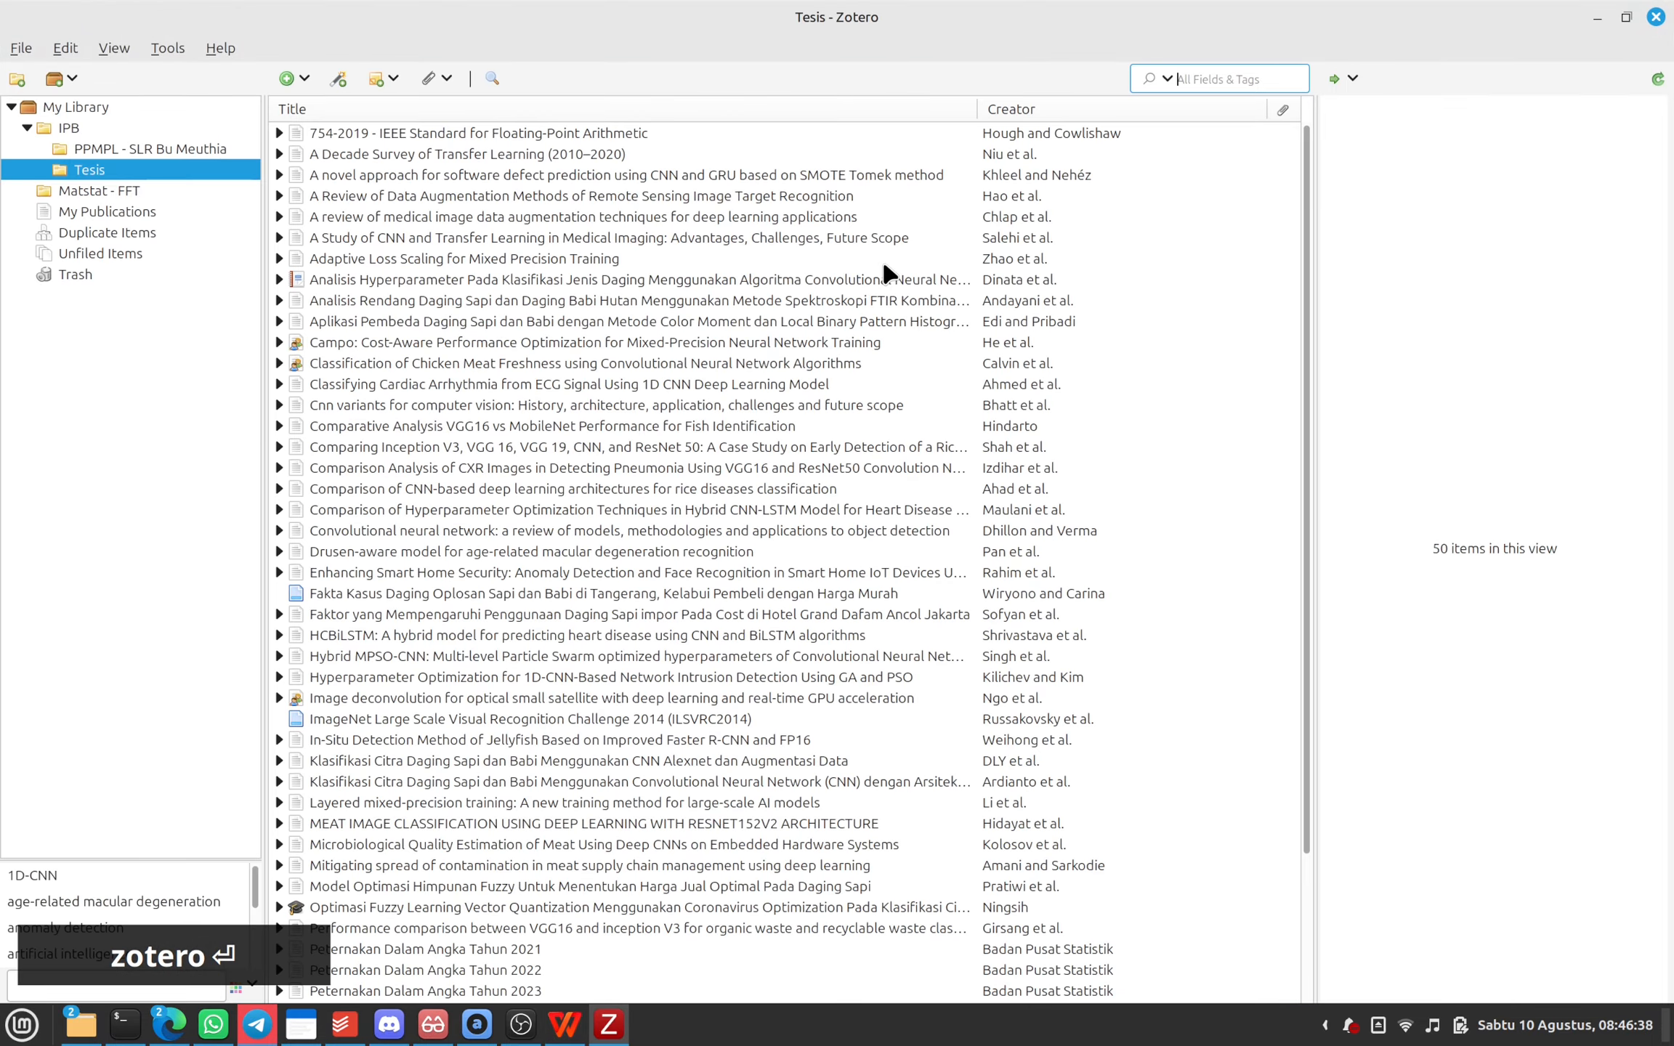
- In WPS Writer, enter a line of placeholder text and cite "A Study of CNN and Transfer Learning in Medical Imaging" using Institut Pertanian Bogor style
{"action": "key", "text": "alt+a"}
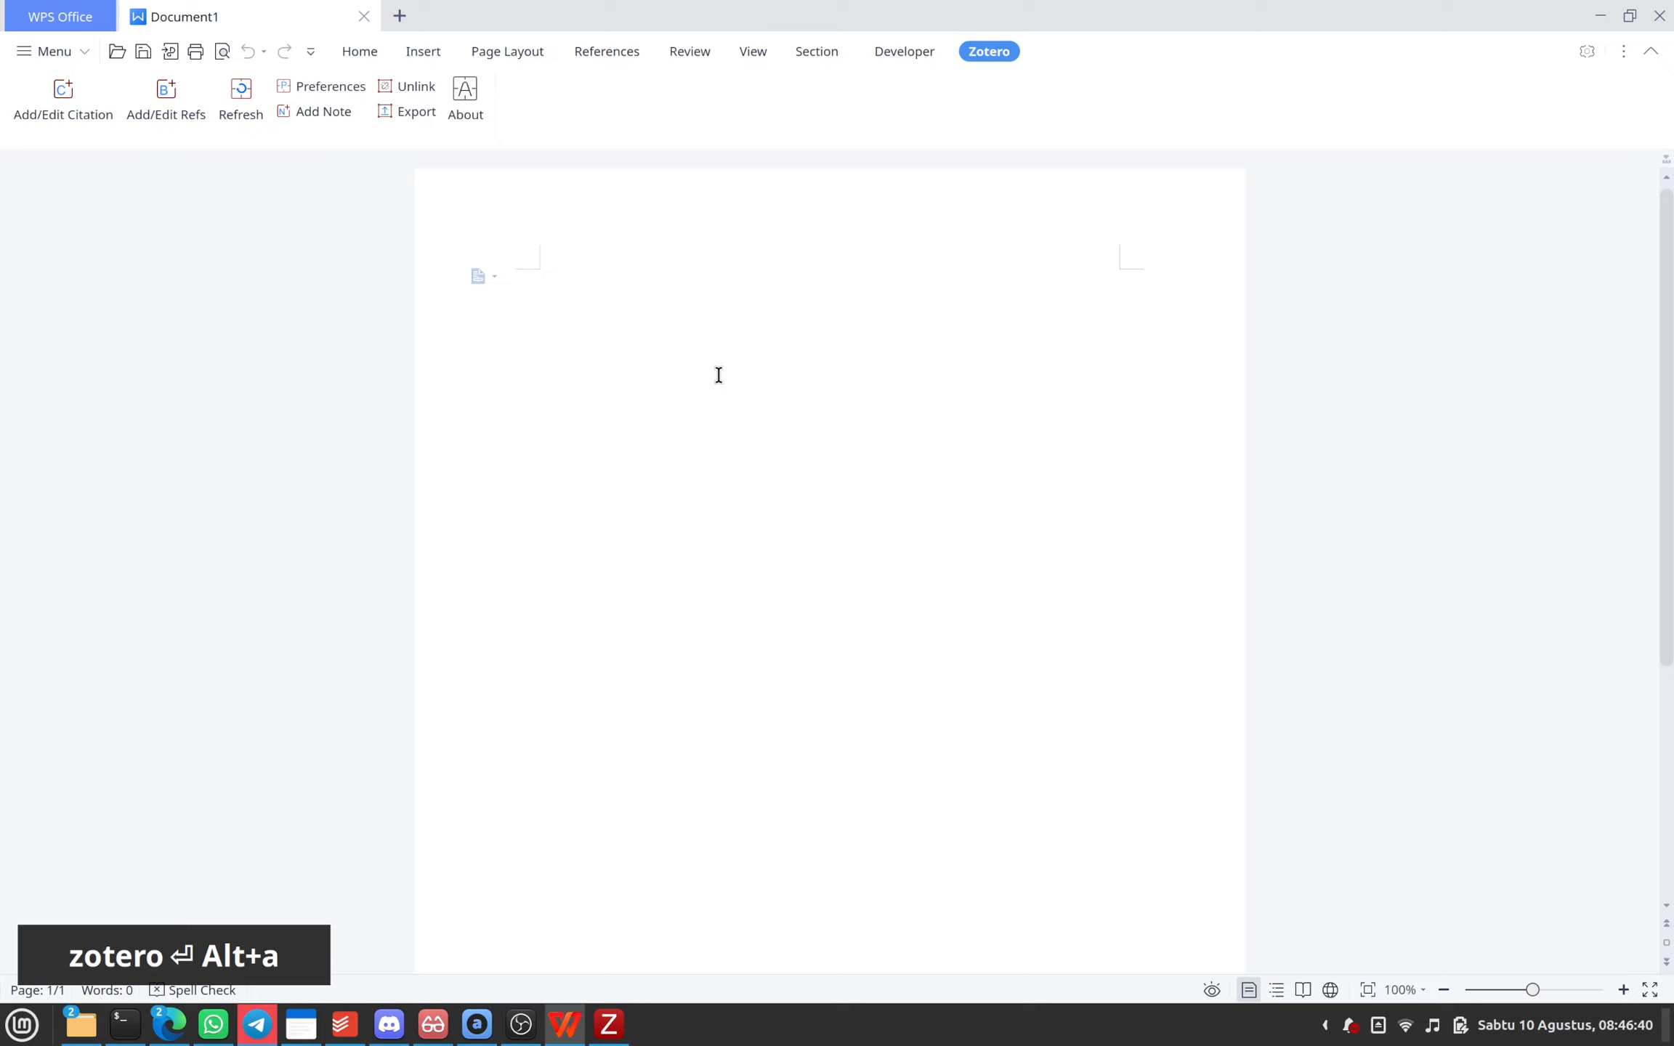
{"action": "type", "text": "oiawnd oiawnd oianwd zknxc knnwdk; lznclk;;awjd lk;awjd wa"}
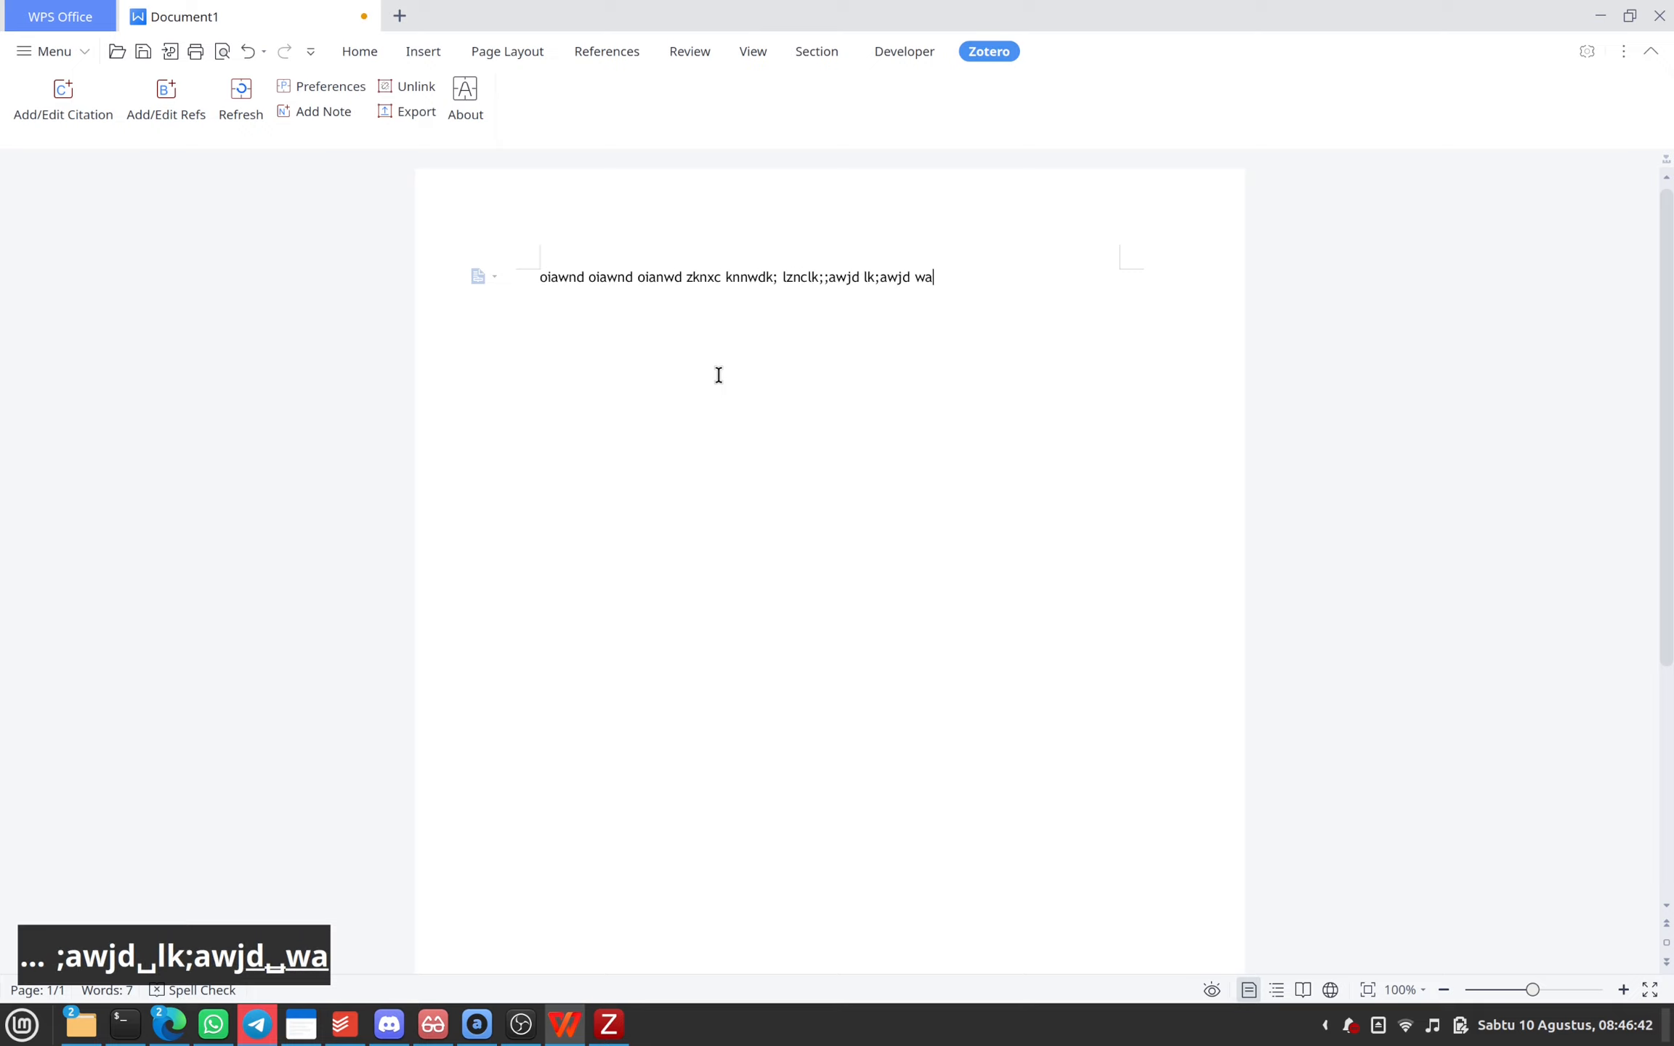
{"action": "left_click", "coordinate": [58, 115]}
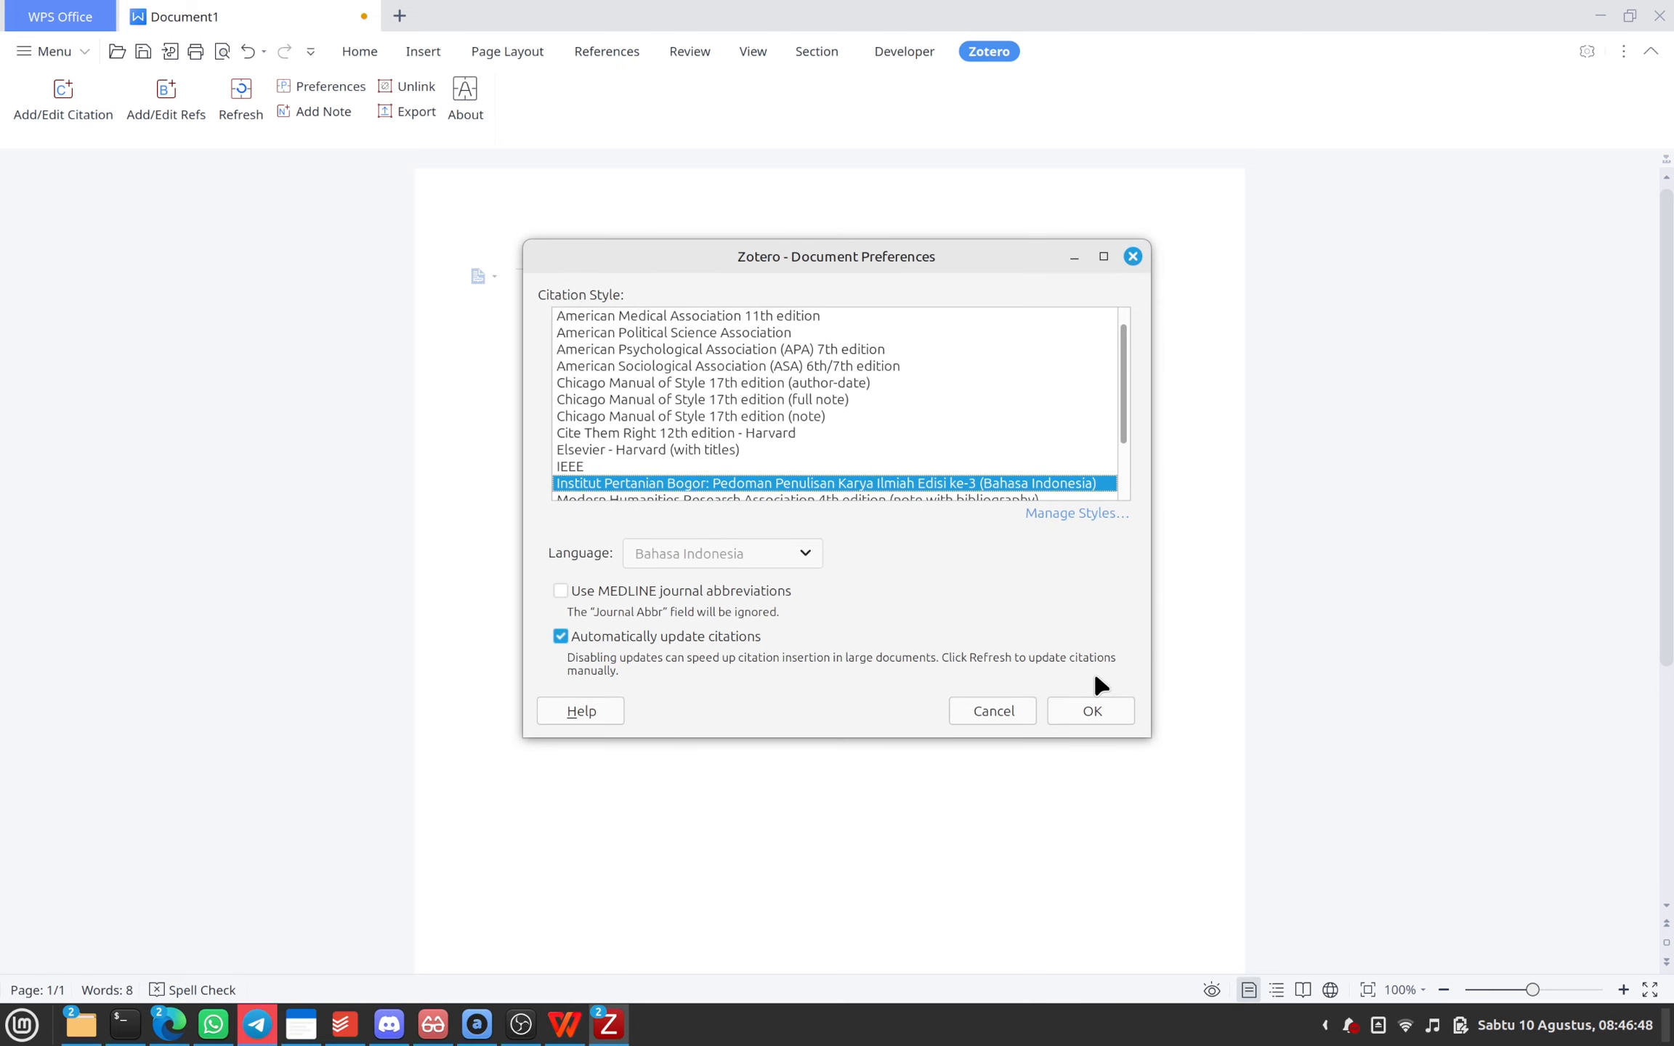
{"action": "left_click", "coordinate": [1113, 712]}
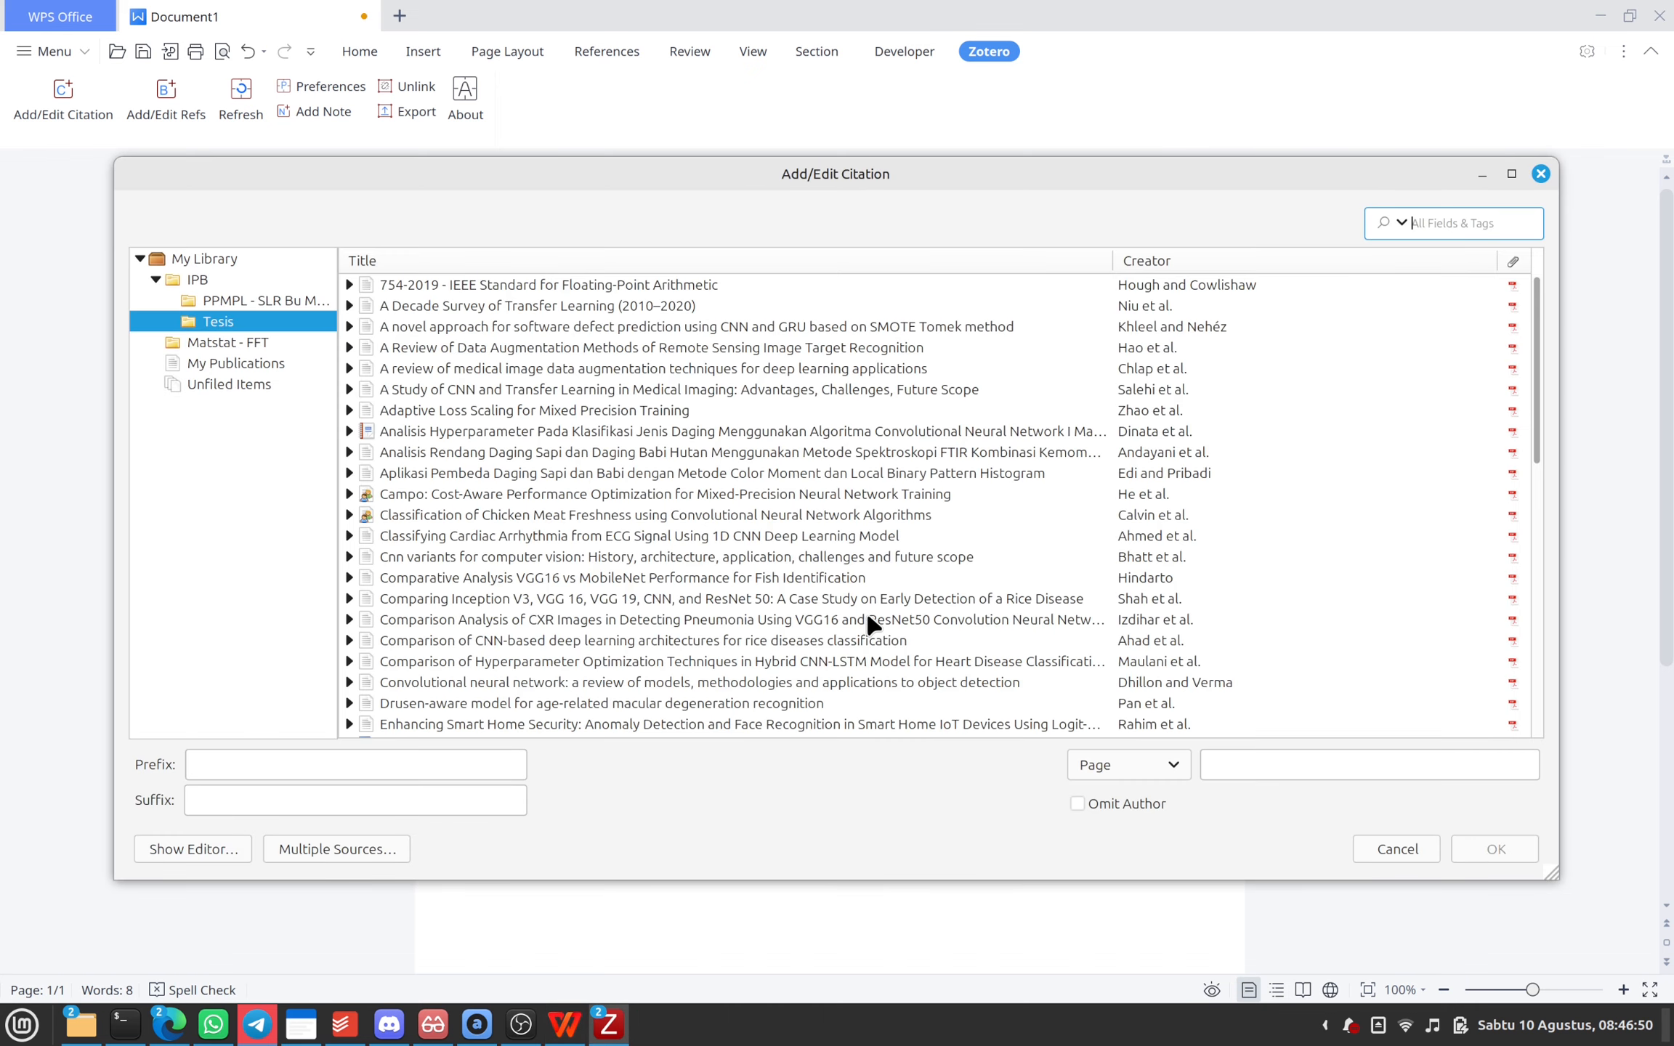
{"action": "left_click", "coordinate": [518, 387]}
{"action": "left_click", "coordinate": [1494, 851]}
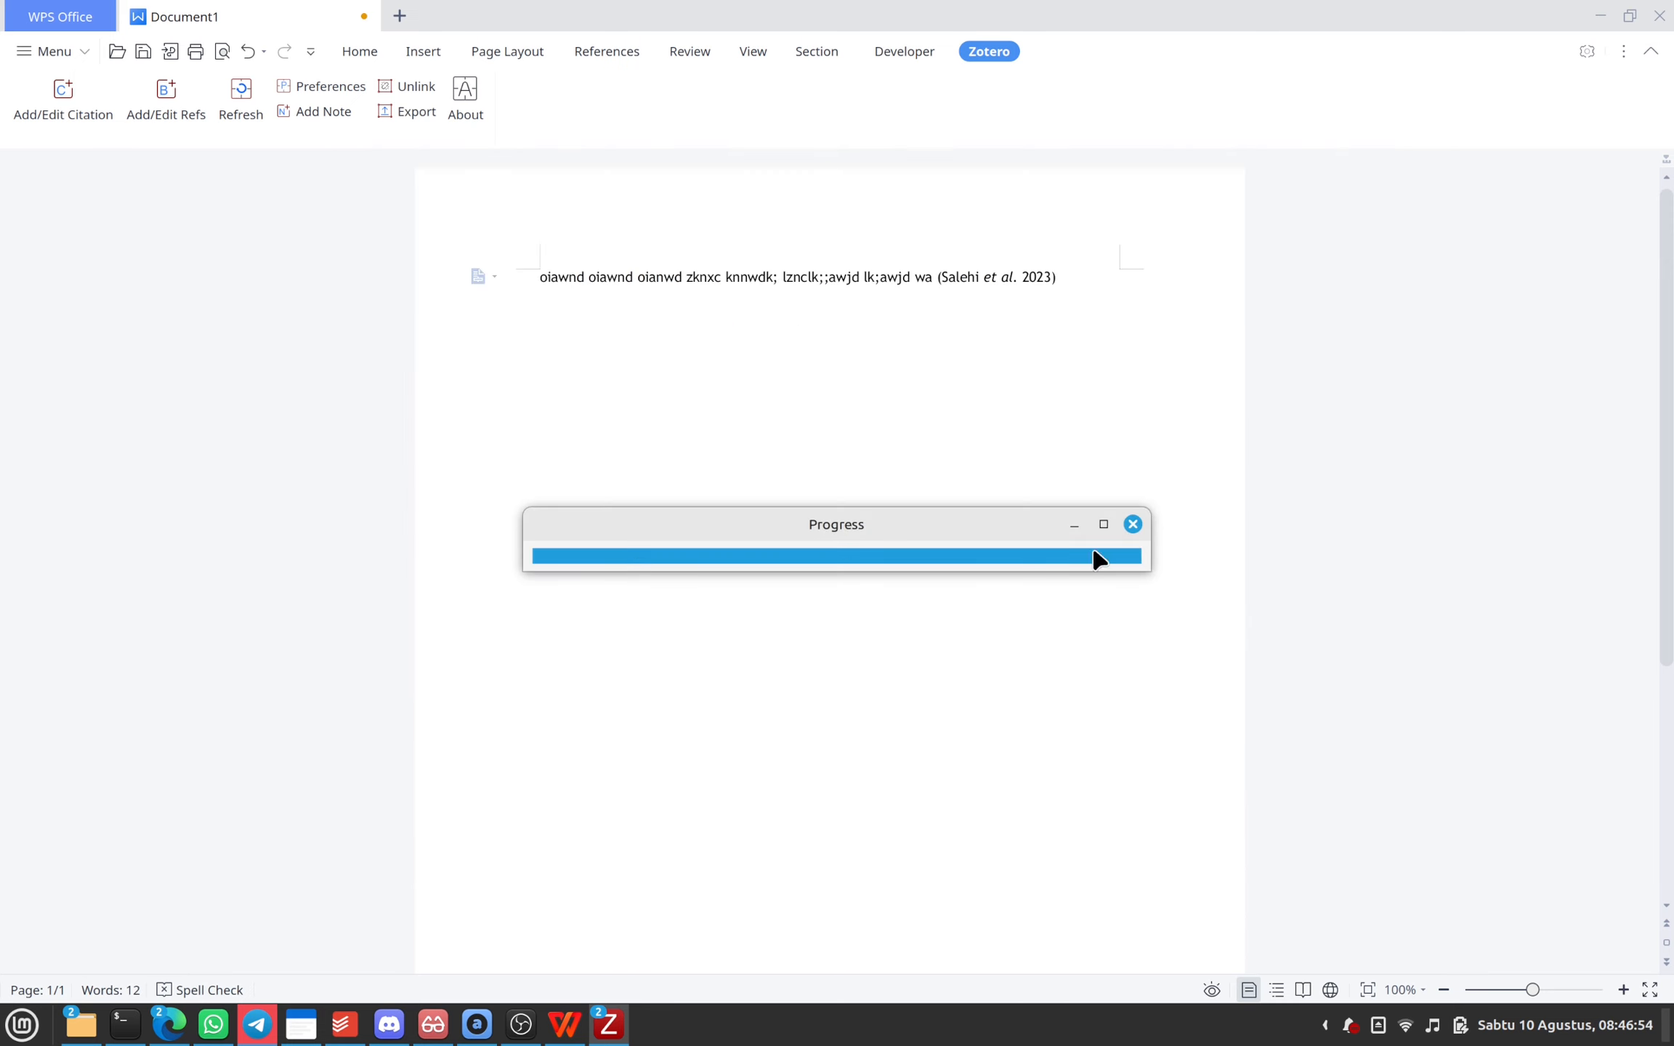
- Insert the Zotero reference list two lines below the cited text
{"action": "key", "text": "Return"}
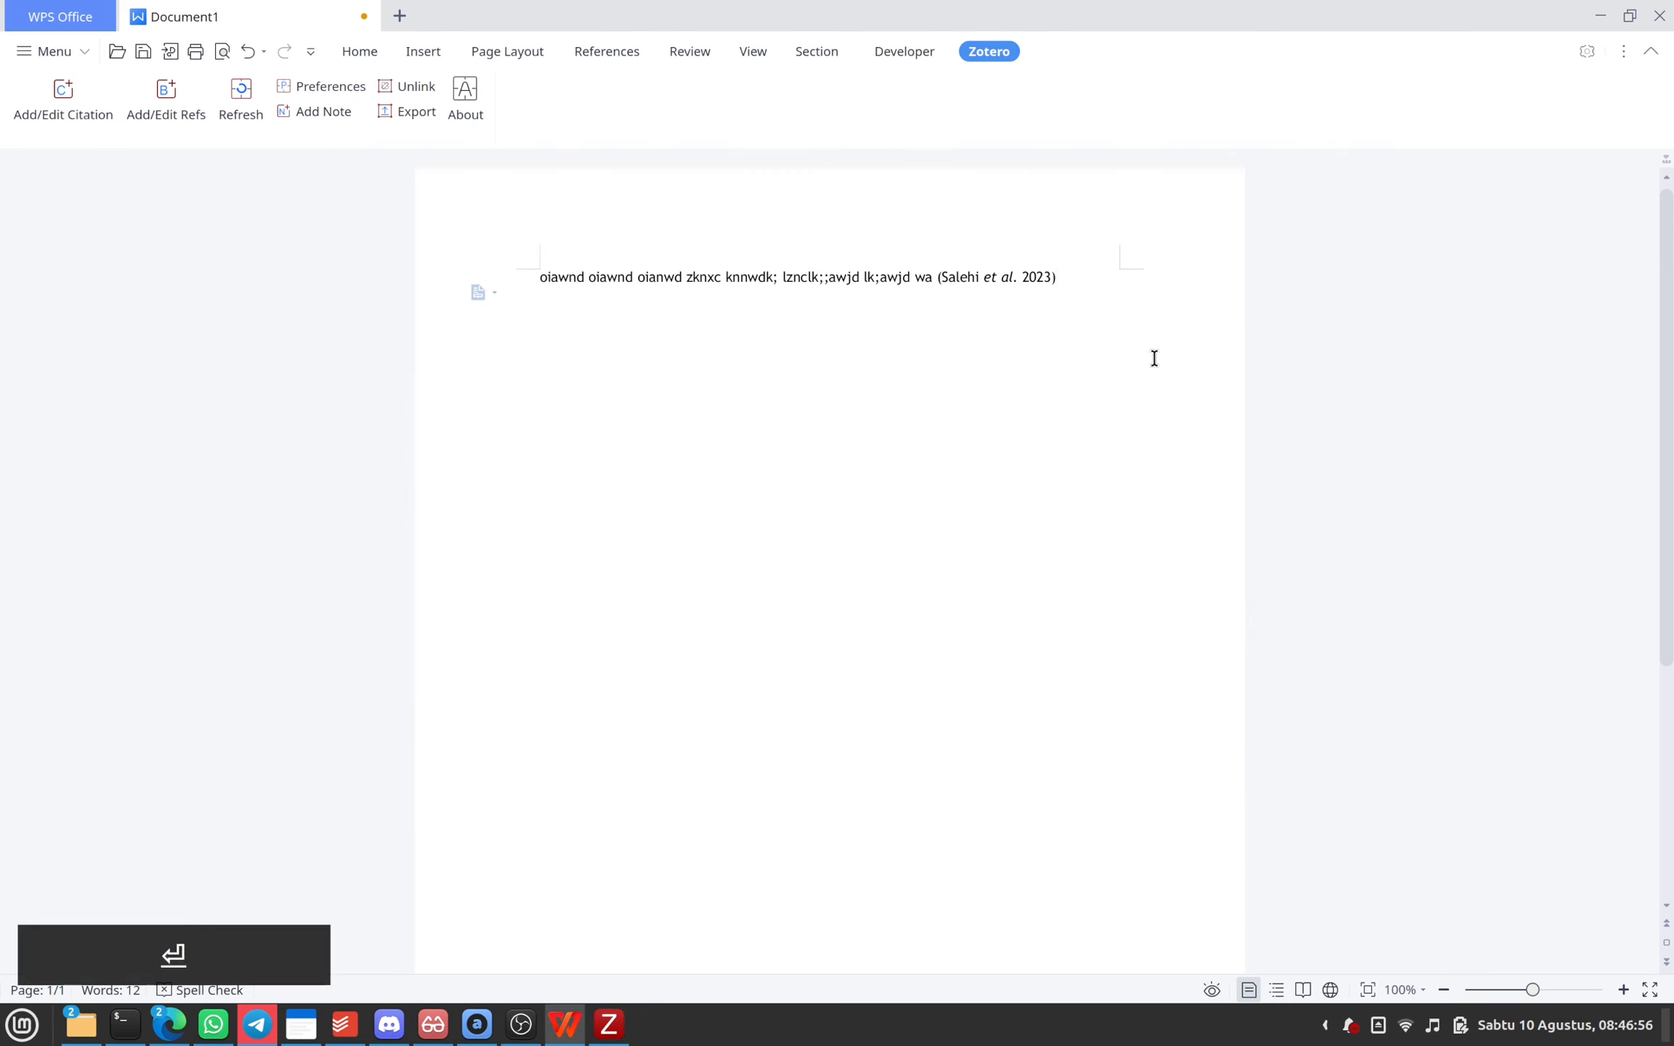
{"action": "key", "text": "Return"}
{"action": "left_click", "coordinate": [166, 102]}
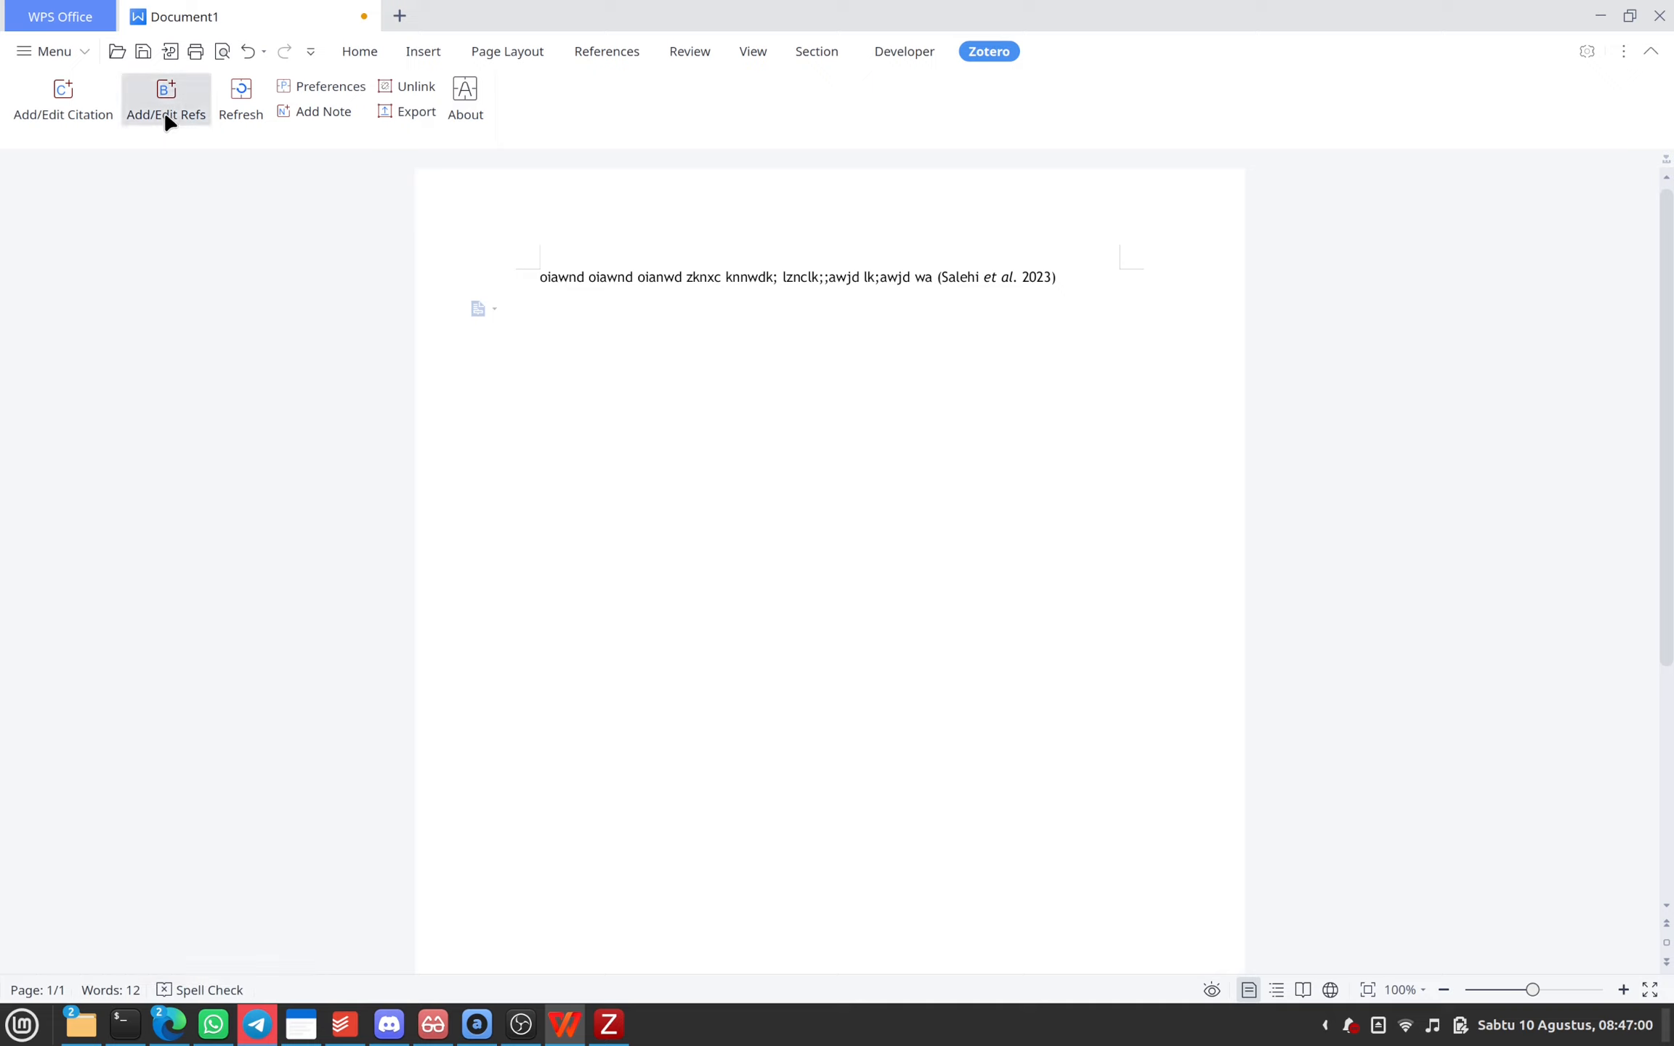